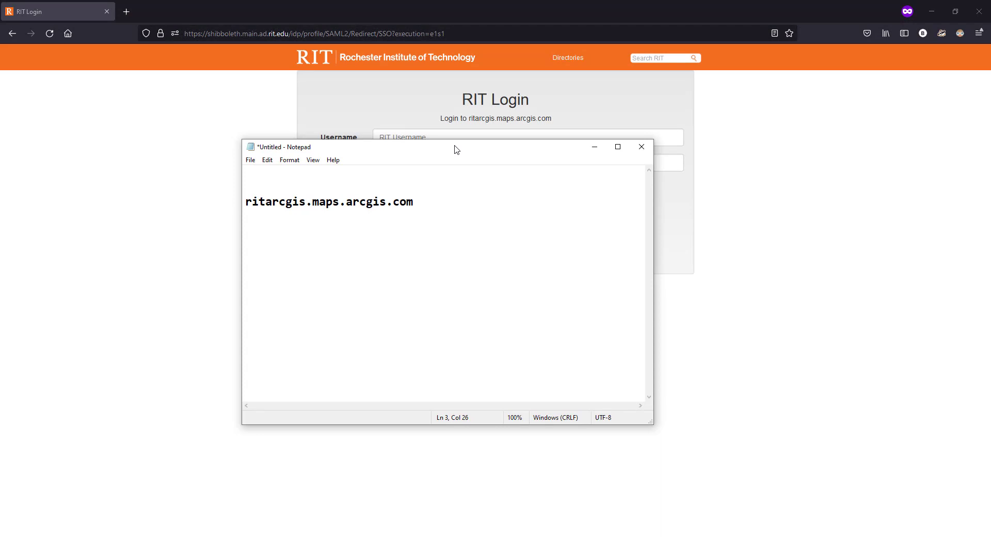
- Move the Notepad window out of the way and sign in to RIT Login with the saved username and password
drag(457, 149, 502, 163)
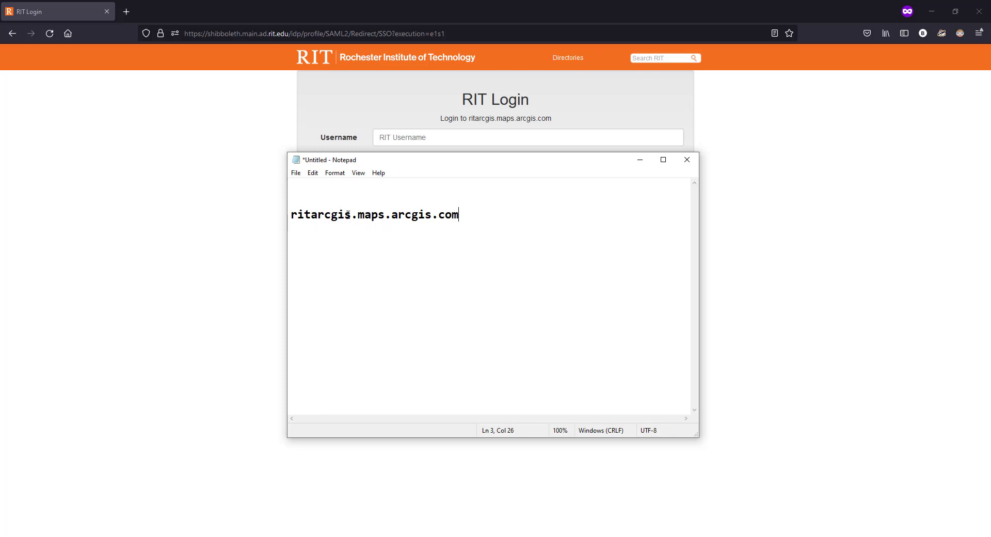
drag(534, 167, 562, 168)
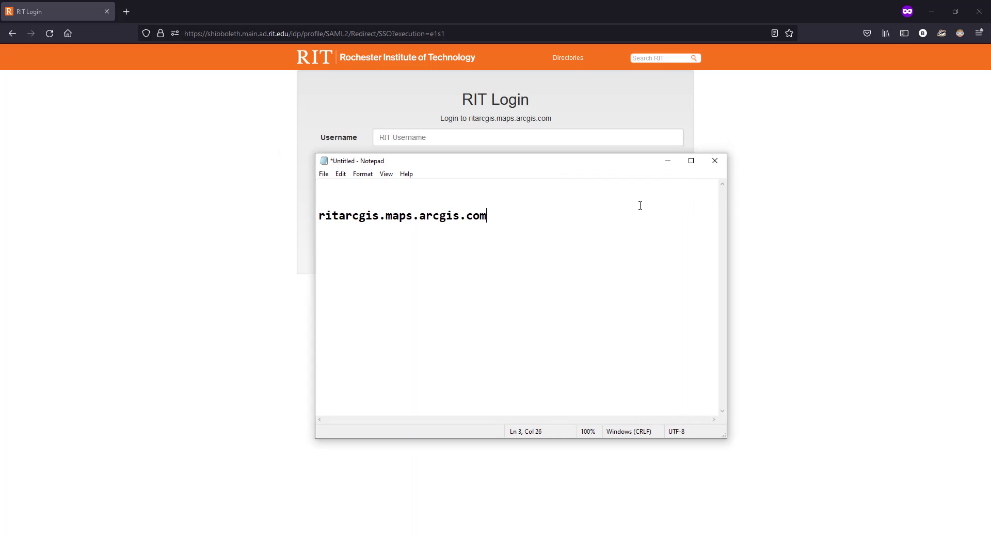
click(667, 161)
click(435, 139)
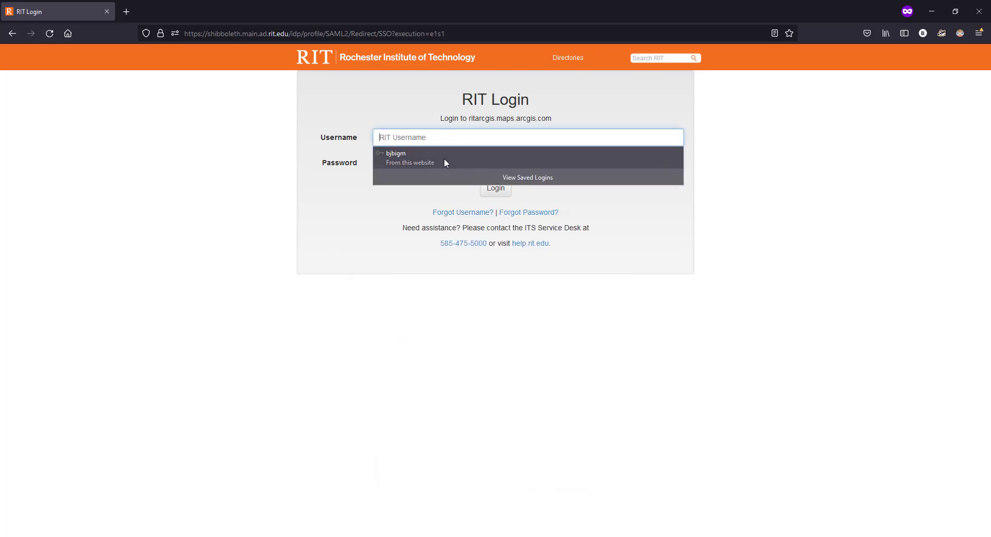
click(445, 161)
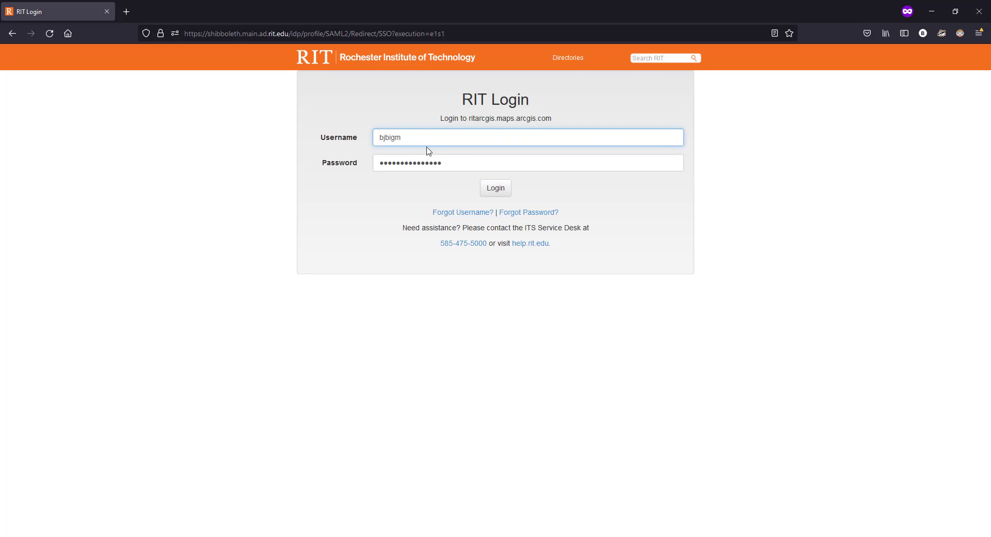
click(497, 189)
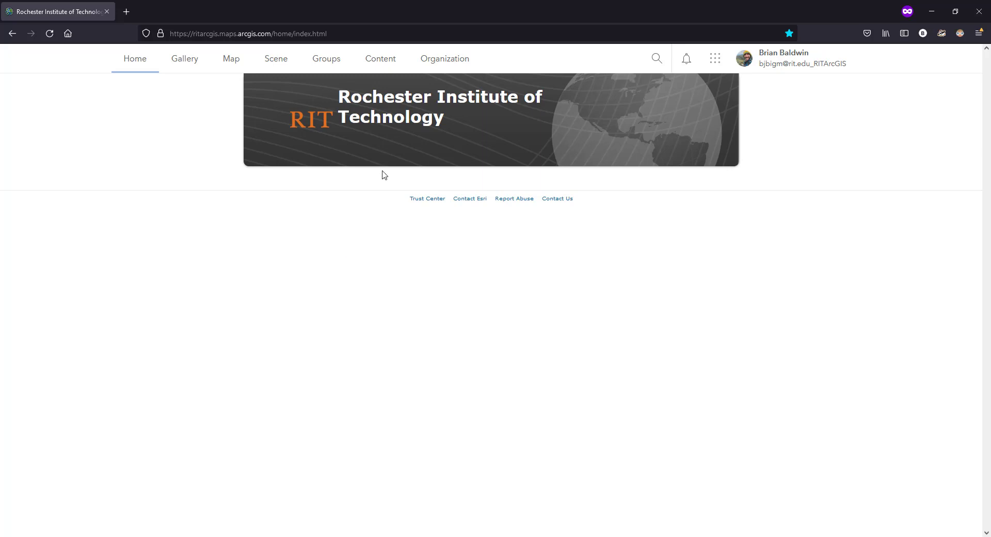
- Open the new Map Viewer and switch the source of layers to add to Living Atlas
click(231, 62)
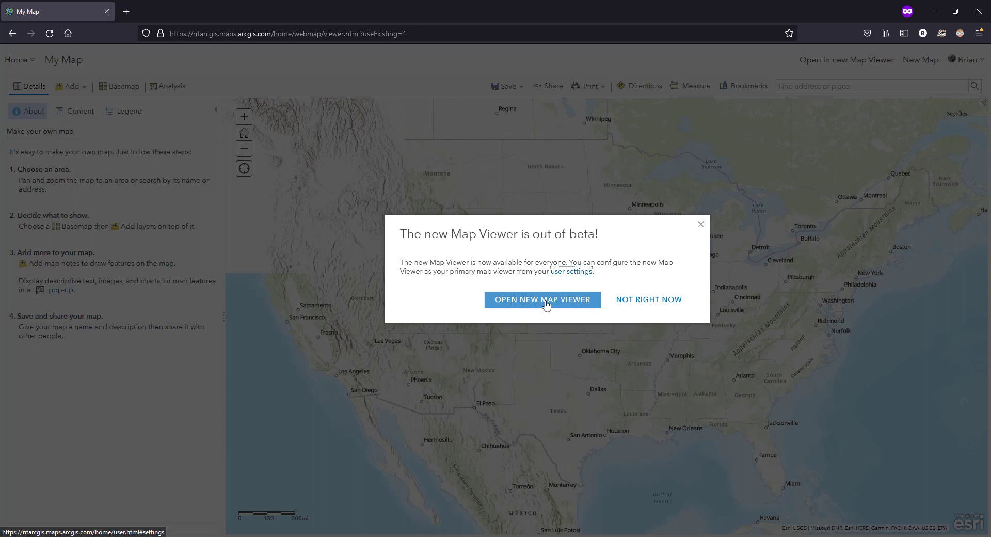
click(546, 305)
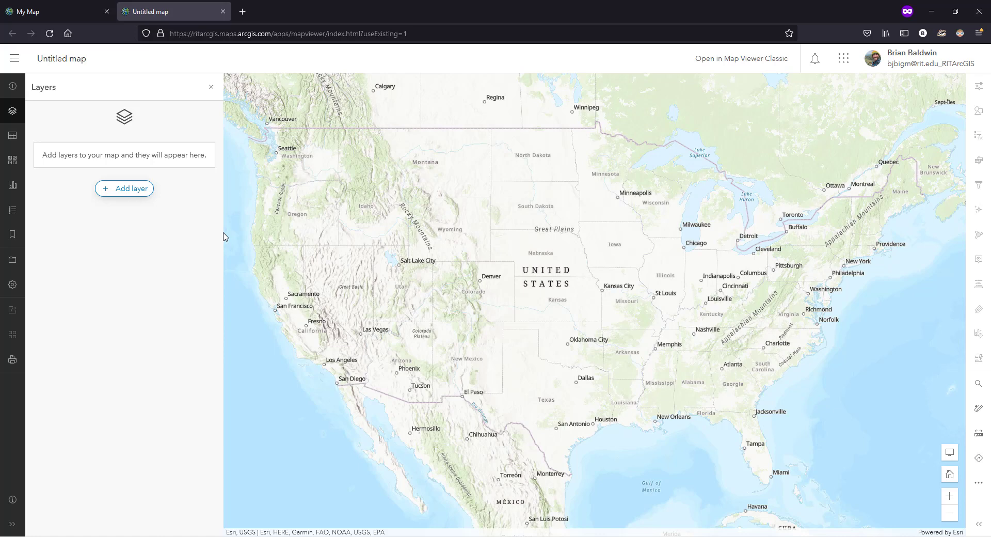
click(134, 196)
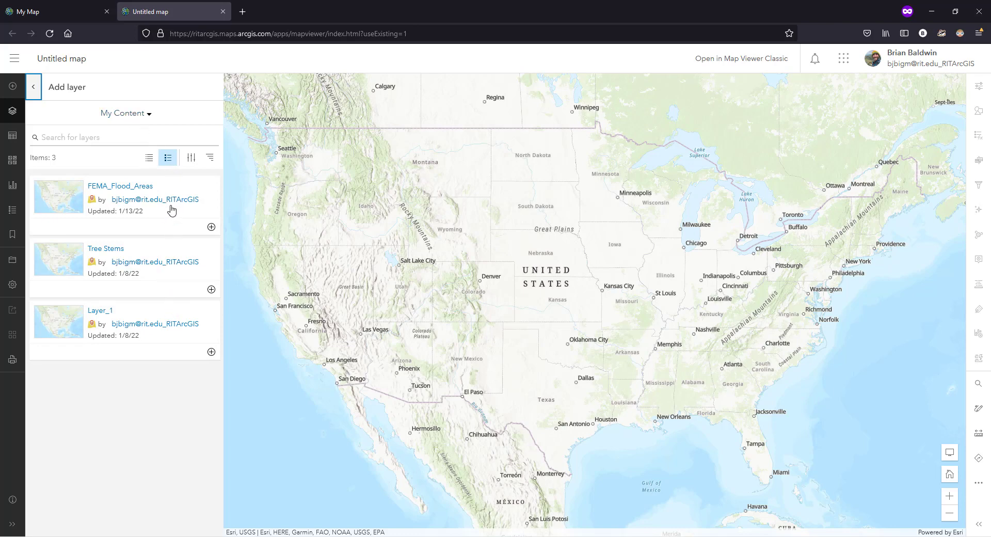
click(139, 119)
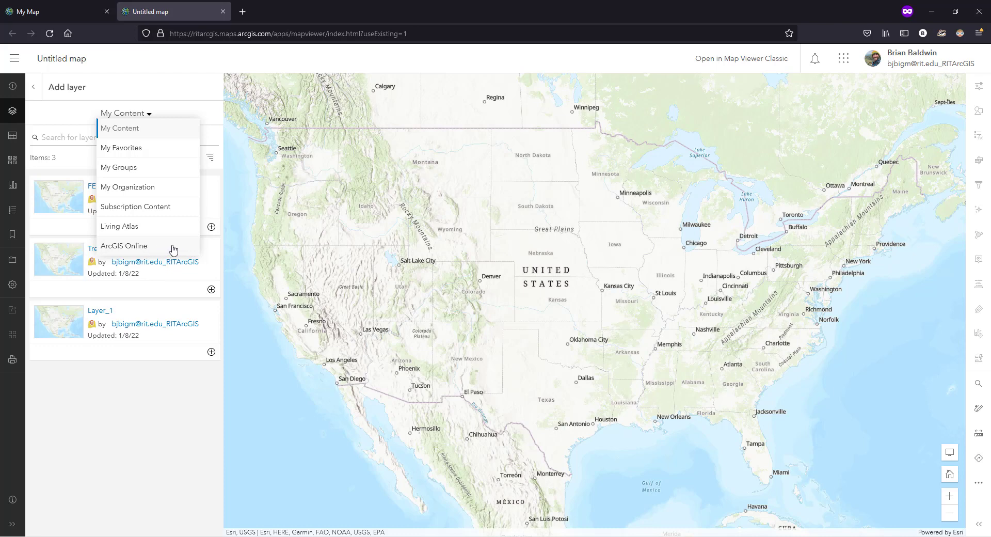
click(166, 227)
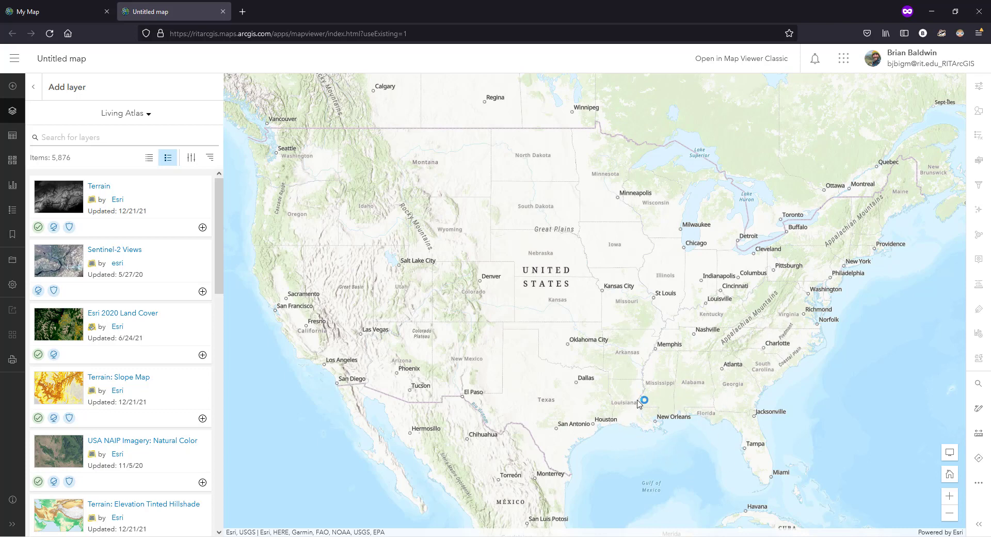
- Search the Living Atlas layers for "flood" for the New Orleans area
drag(639, 400, 686, 444)
scroll(685, 444, up, 5)
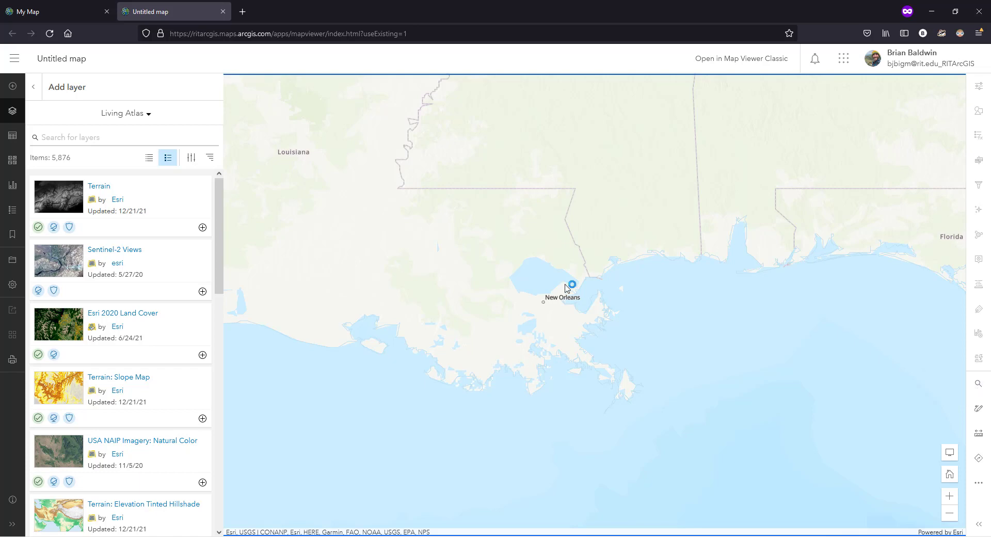
drag(512, 271, 590, 333)
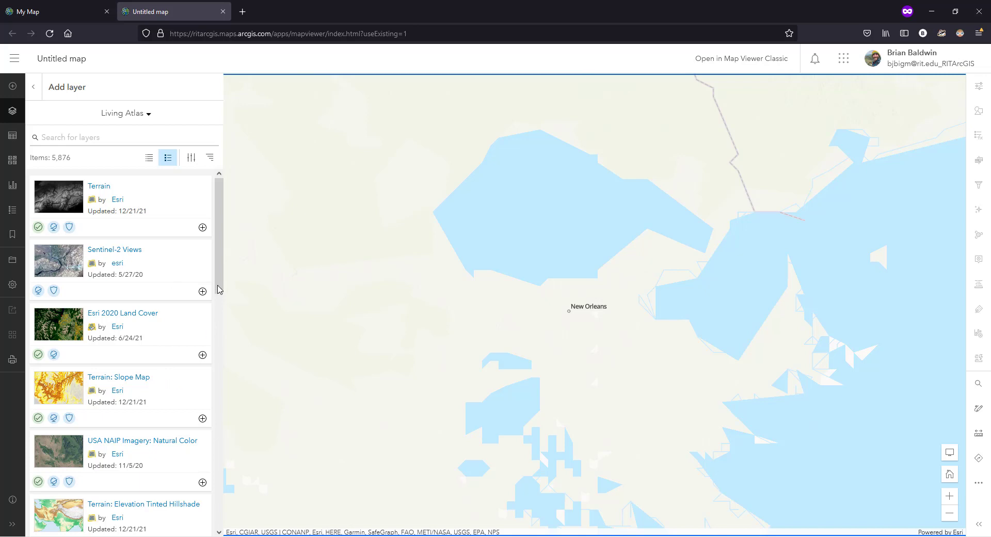
drag(219, 245, 220, 268)
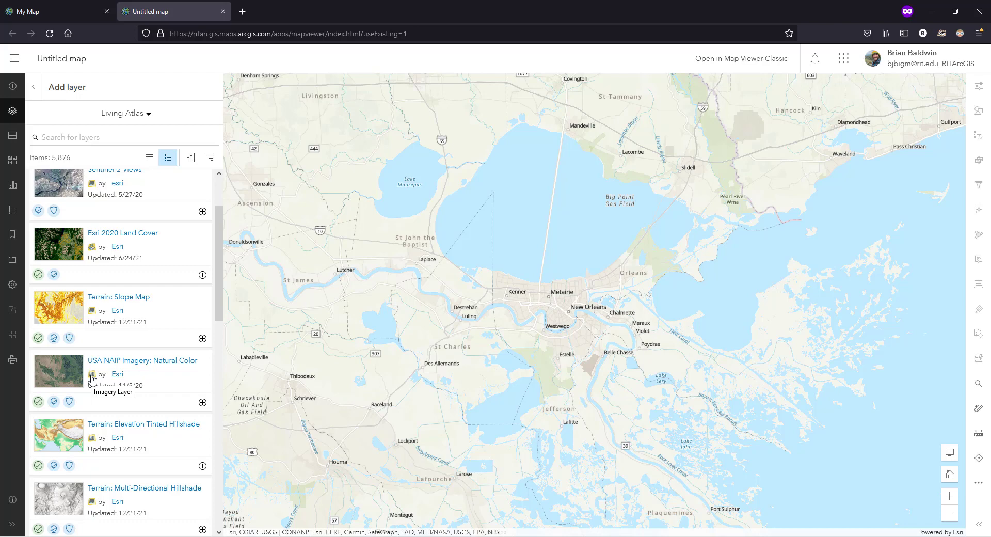
drag(219, 293, 220, 264)
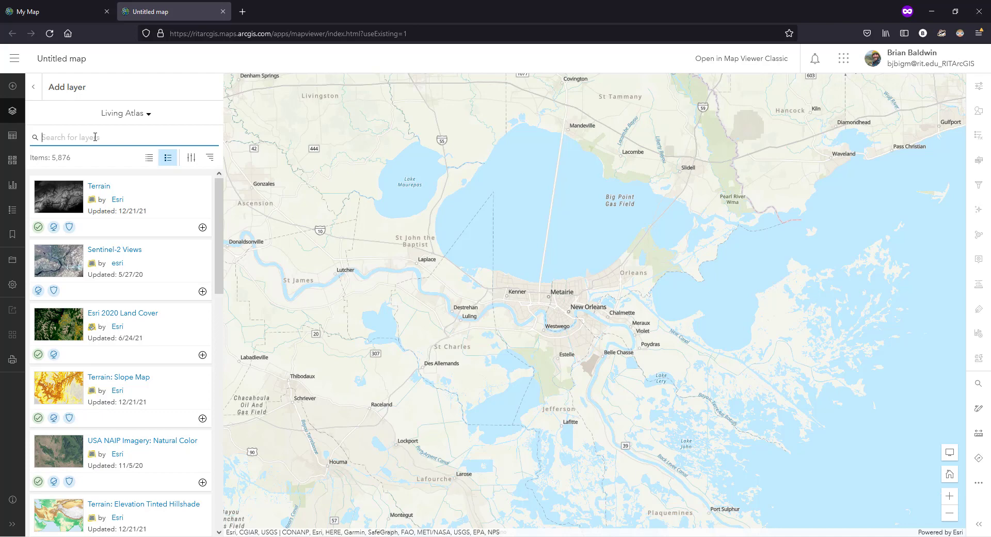
text(flood)
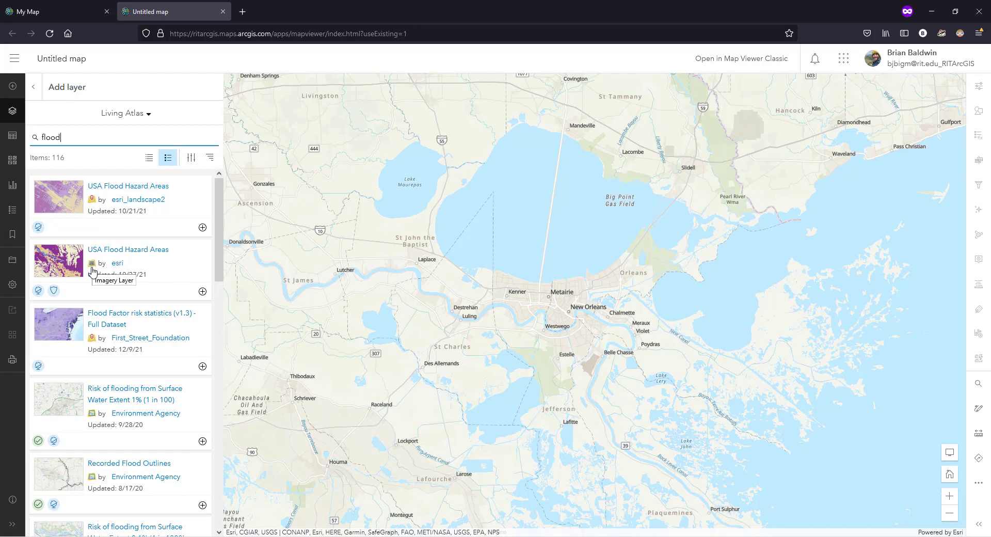
- Review the description of esri's USA Flood Hazard Areas imagery layer and add it to the map
click(176, 269)
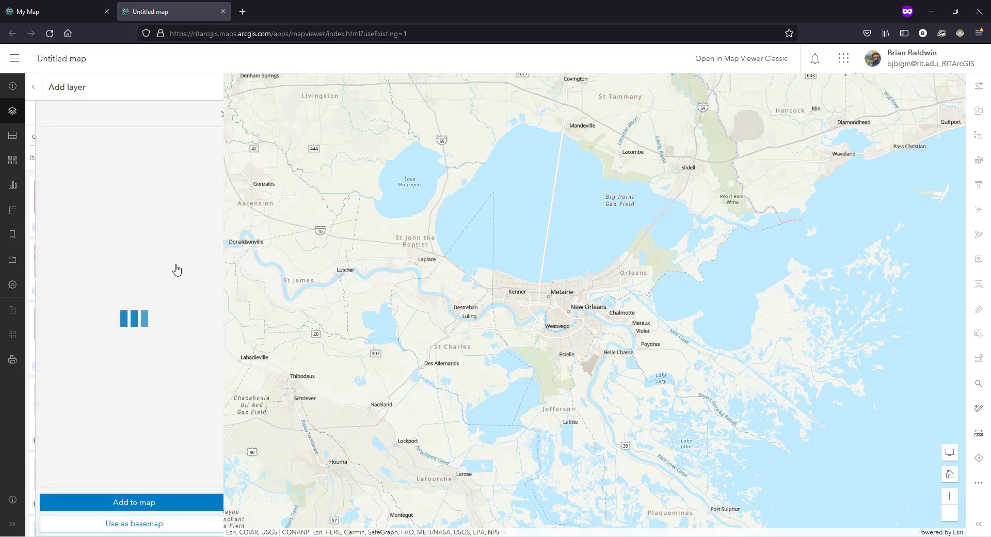
drag(219, 178, 220, 203)
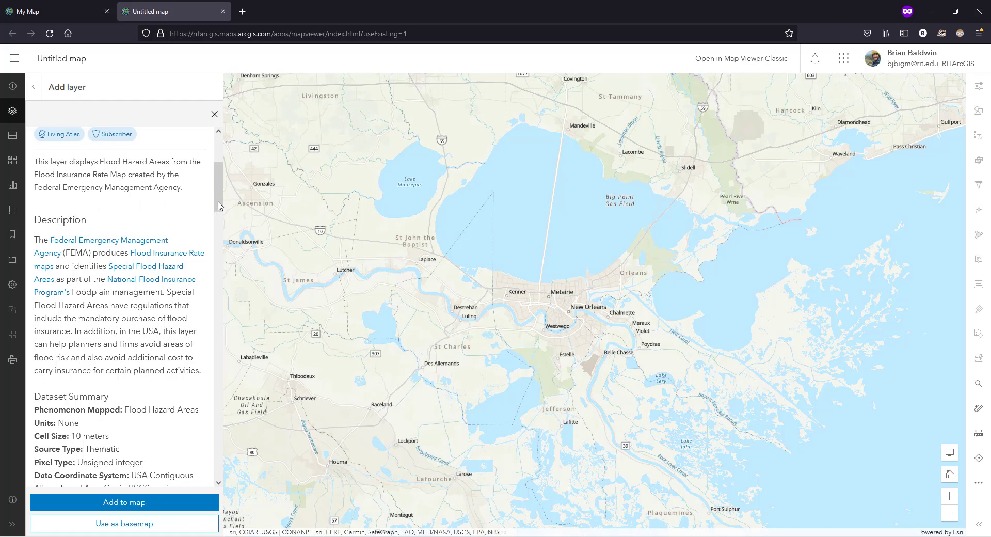
scroll(220, 201, down, 1)
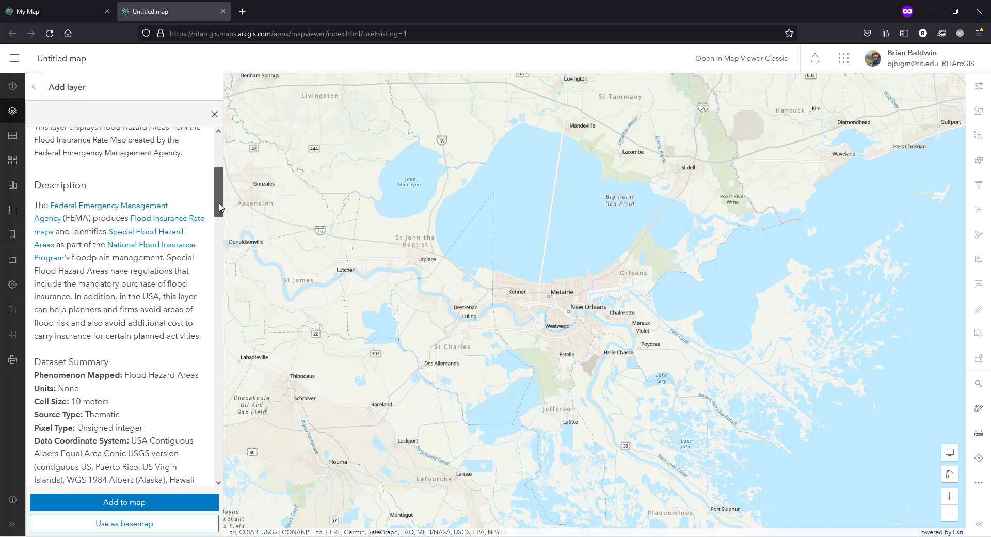
drag(217, 208, 221, 237)
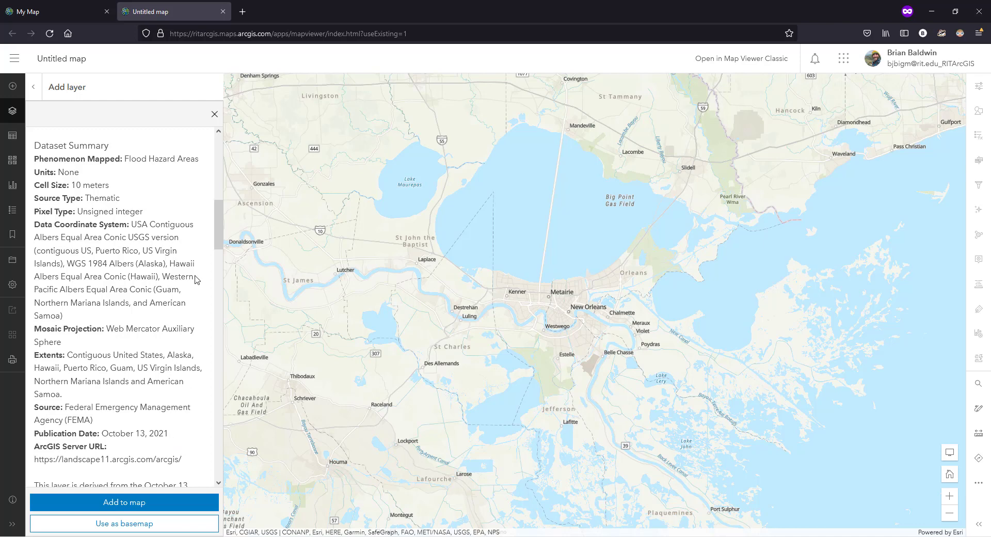
click(163, 506)
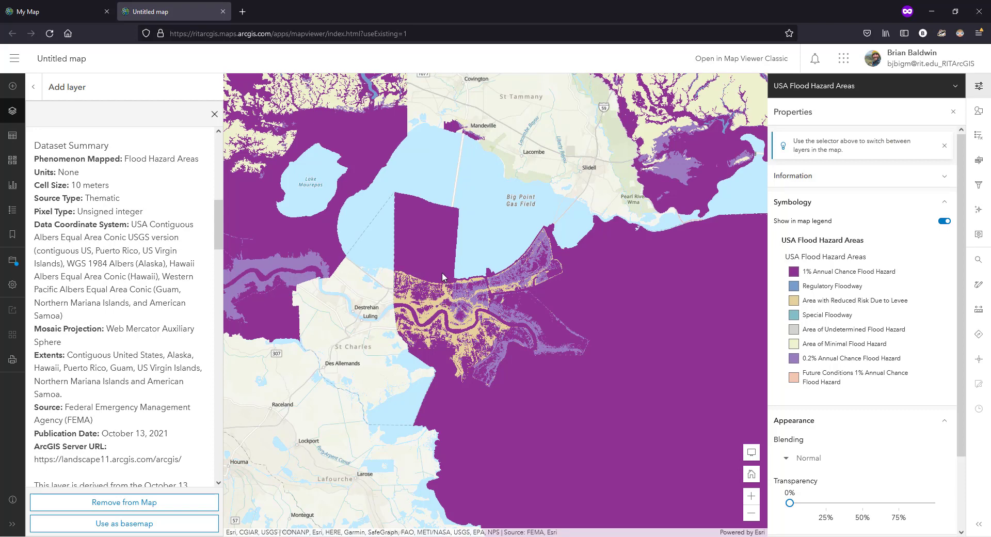
- Hide the USA Flood Hazard Areas layer and show it again to compare it with the basemap around New Orleans
drag(443, 275, 511, 329)
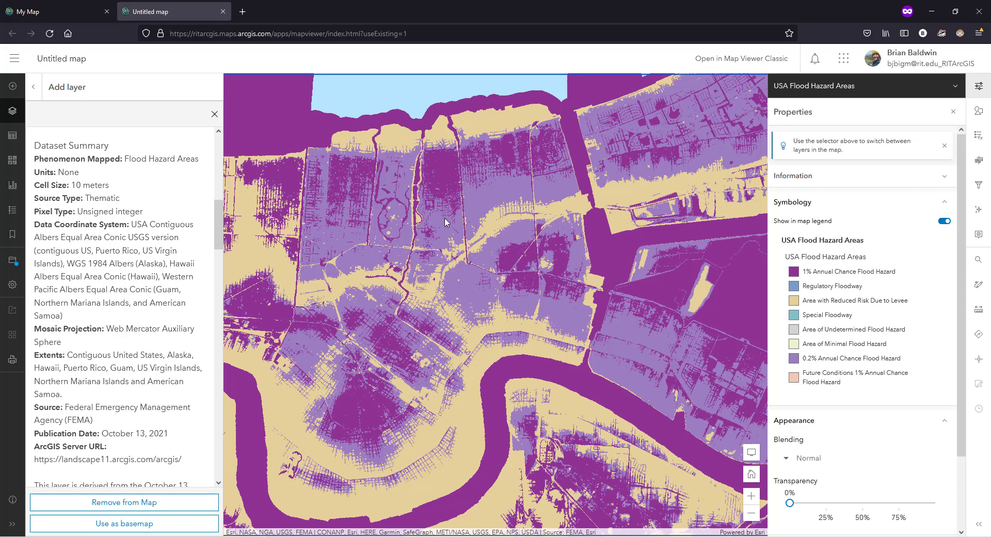
click(36, 88)
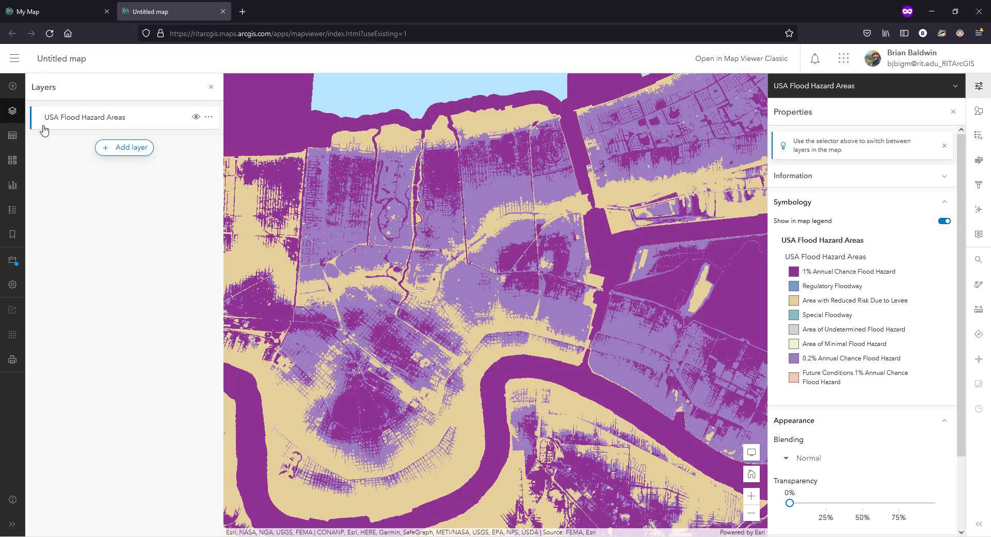
click(145, 126)
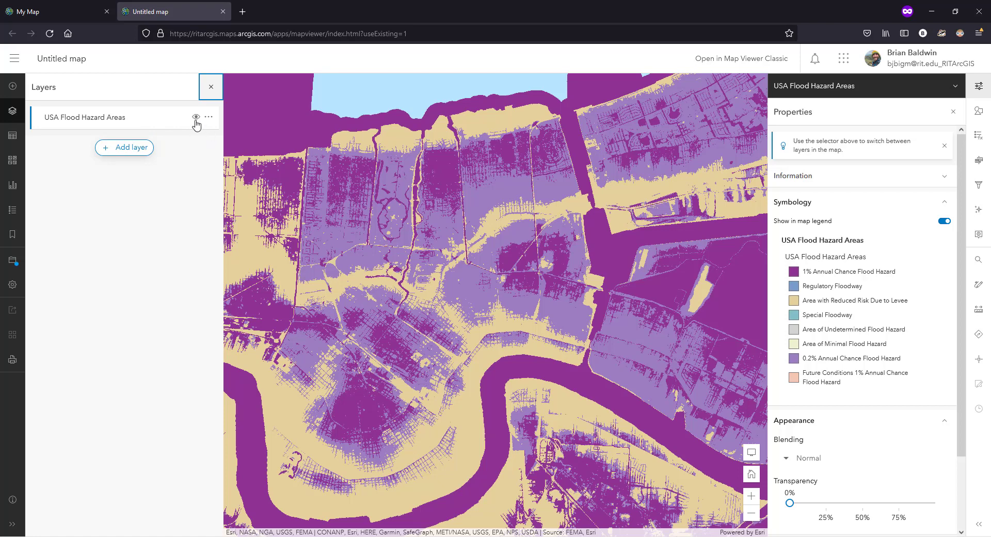
click(197, 118)
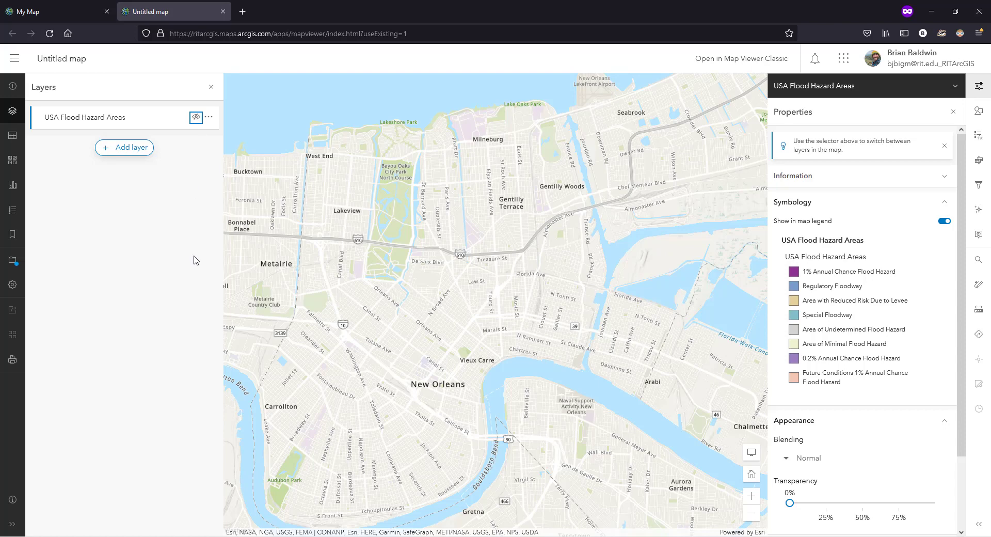
click(196, 118)
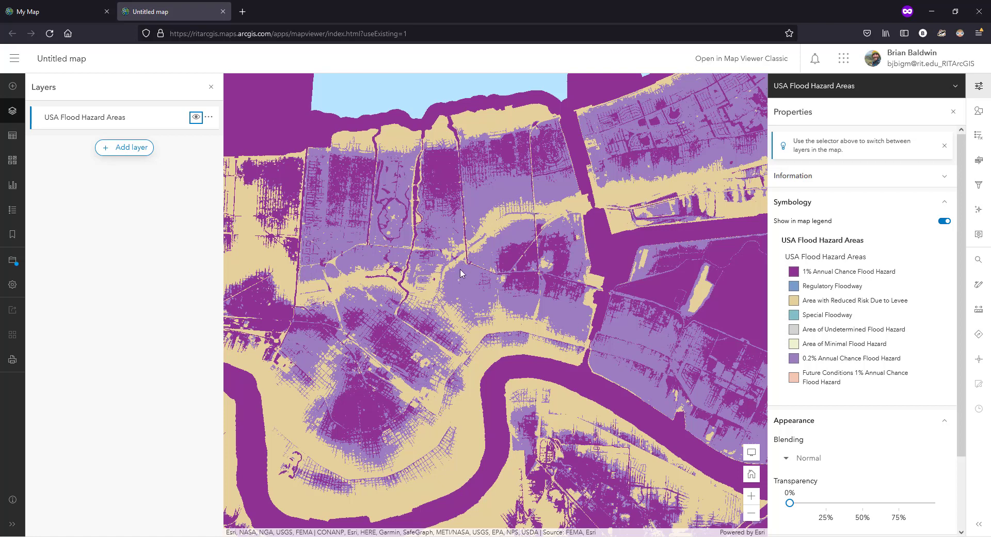
click(407, 299)
- Search the Living Atlas layers for "poverty" and keep Living Atlas as the layer source
click(132, 155)
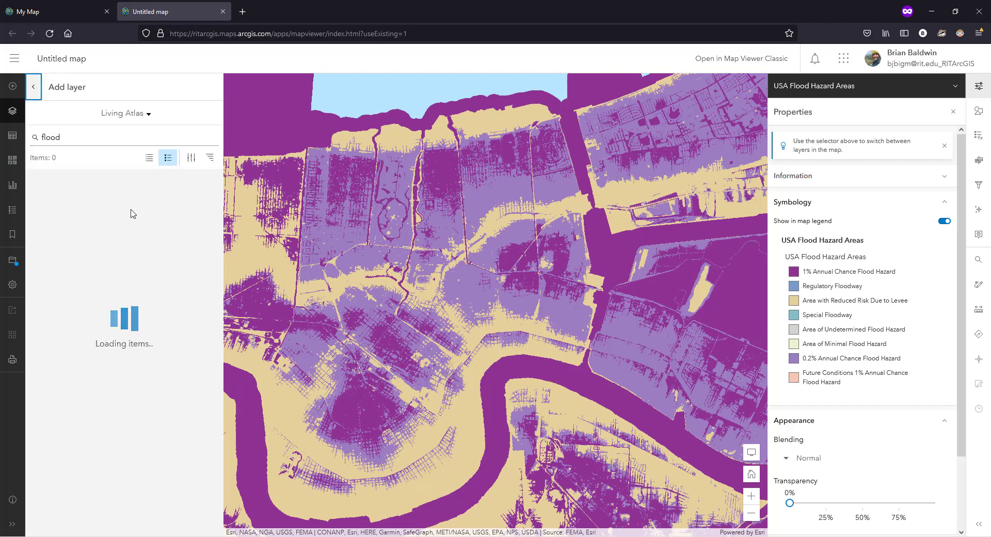
click(74, 137)
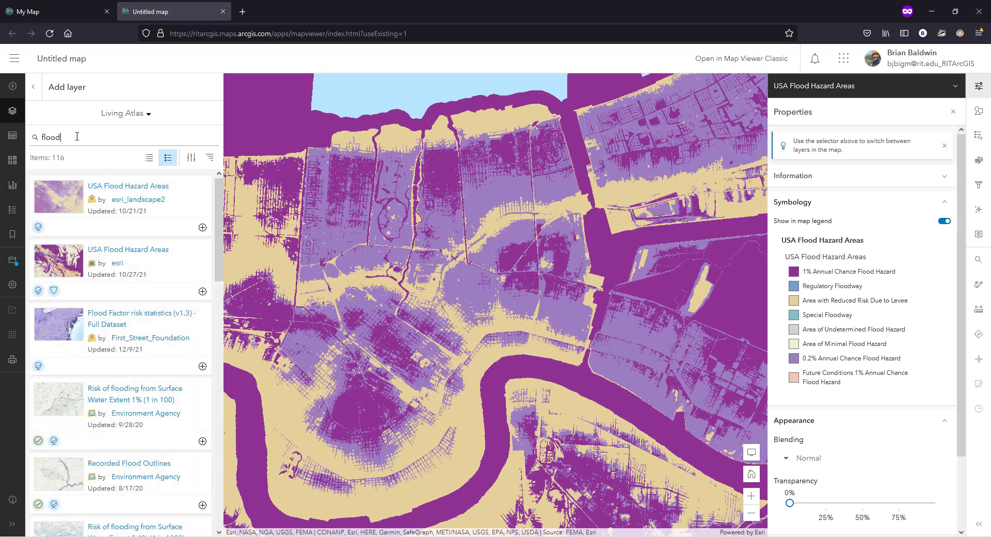
drag(74, 136, 25, 139)
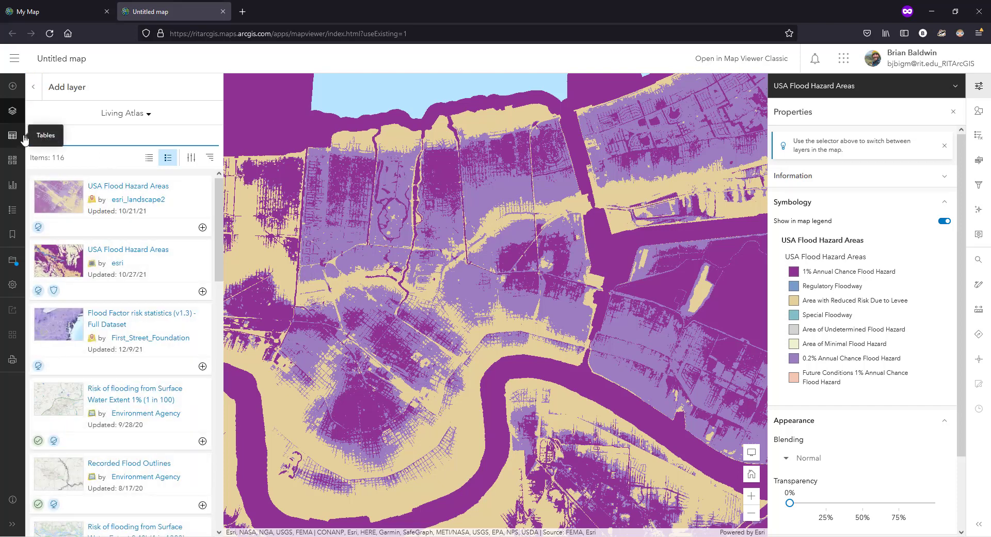
text(poverty)
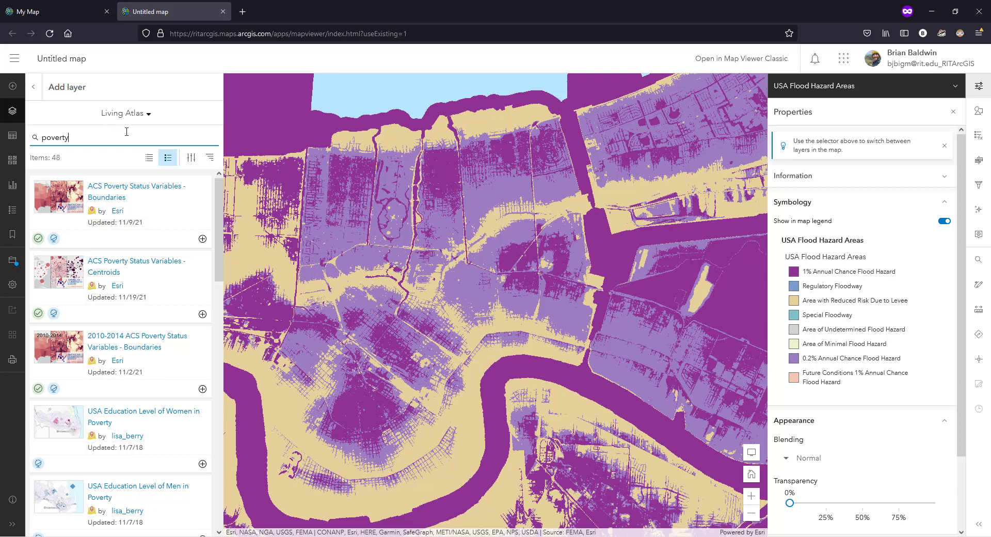
click(150, 120)
click(149, 118)
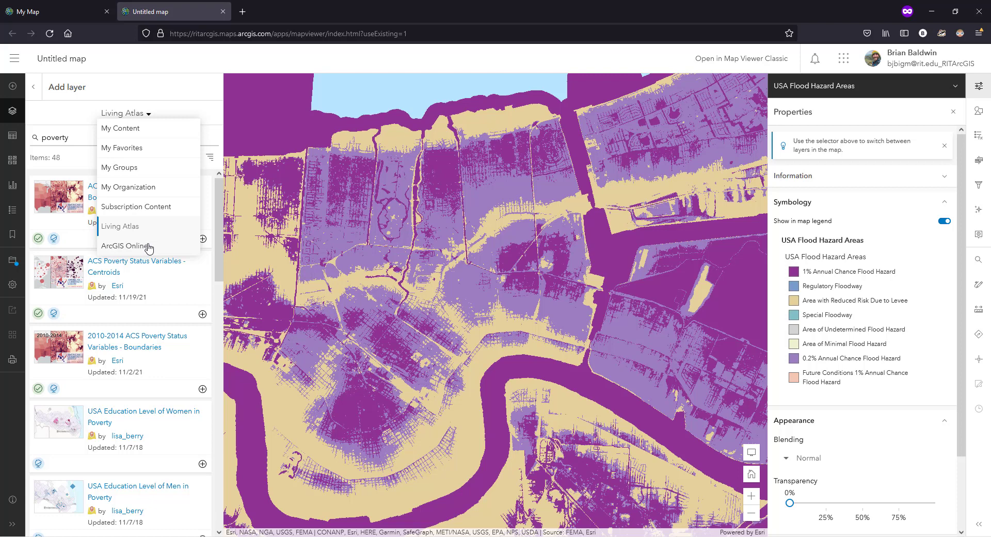
click(219, 133)
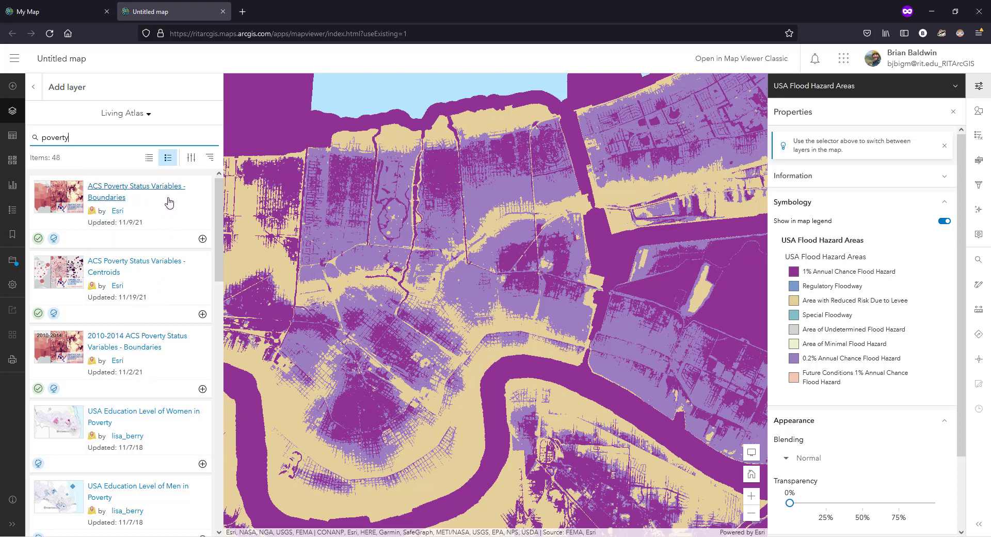
- Review the description of the ACS Poverty Status Variables - Boundaries layer and add it to the map
click(175, 214)
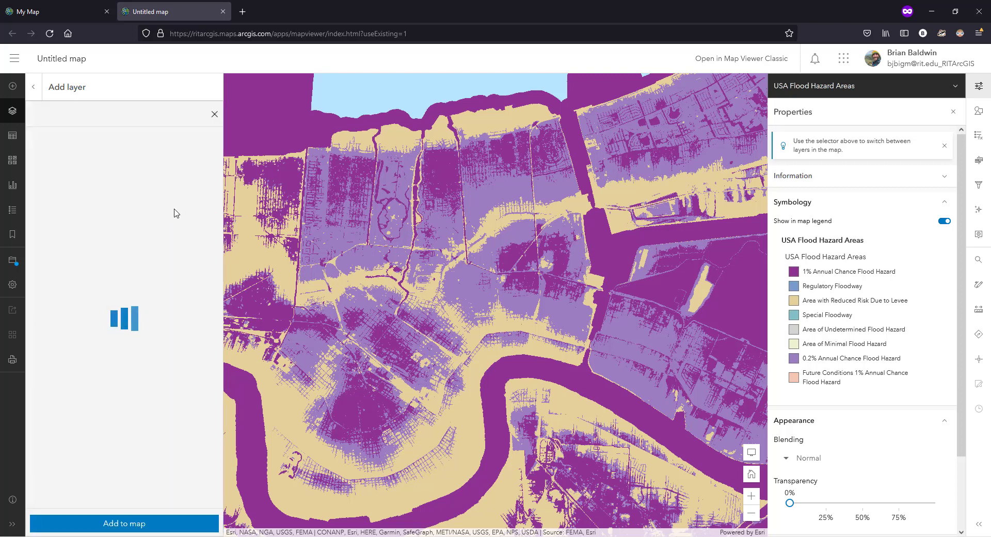
drag(216, 168, 217, 196)
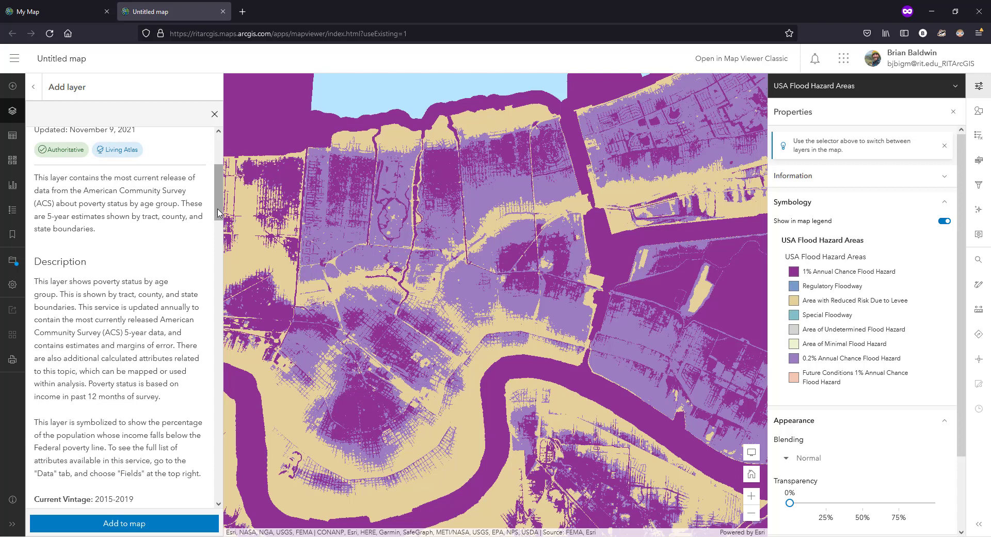
drag(218, 212, 217, 182)
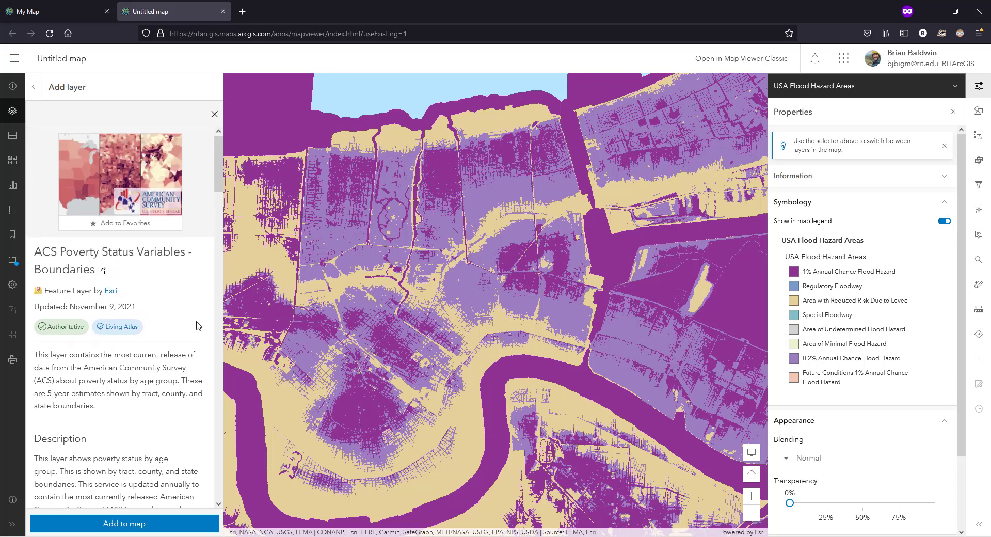
click(144, 524)
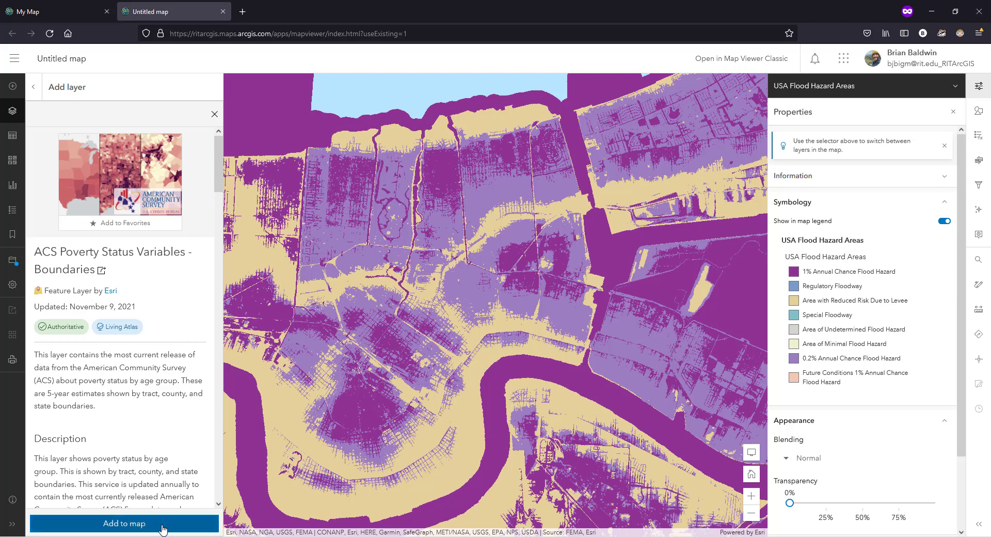
- Add the ACS Poverty Status Variables - Boundaries layer and toggle its Tract sublayer off and on to compare it with the flood hazard areas
click(163, 530)
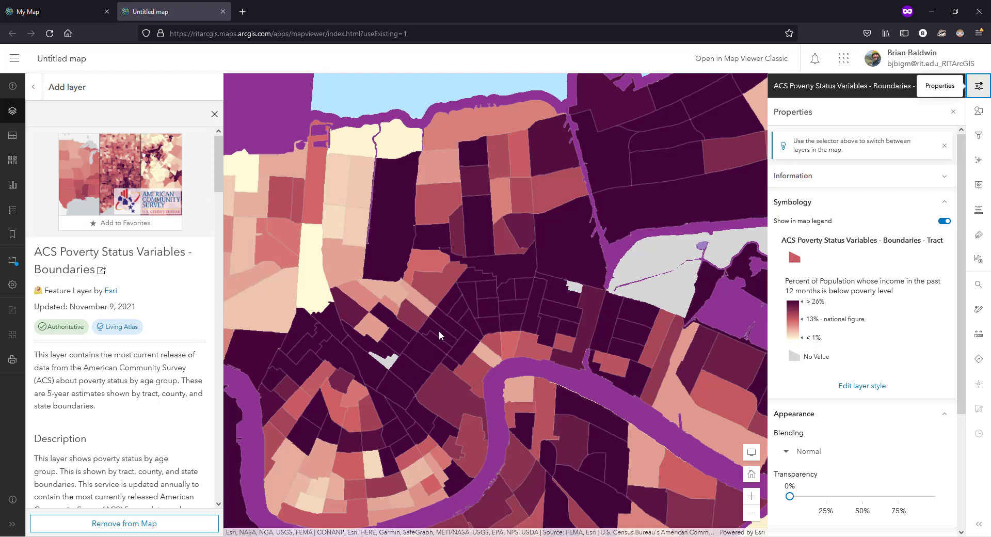
click(33, 88)
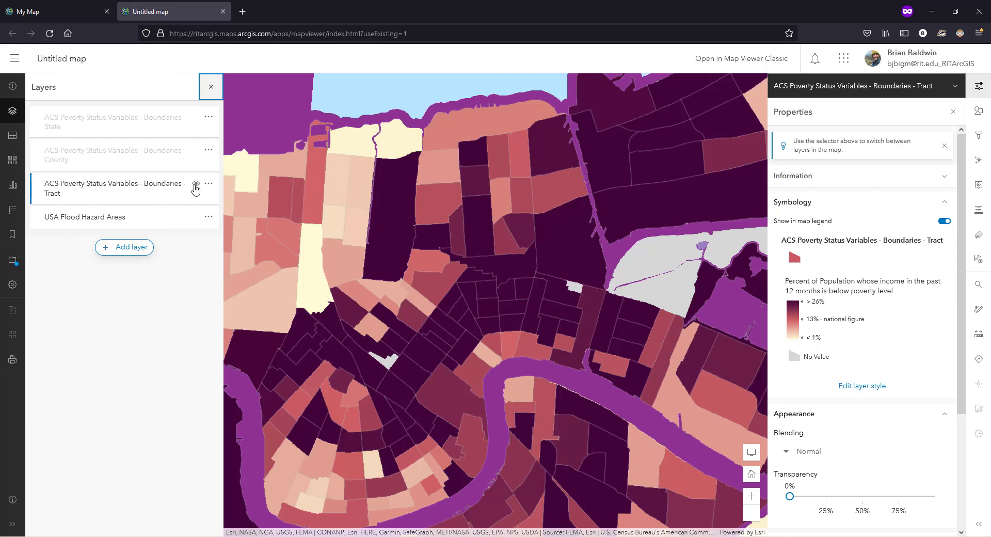
click(196, 189)
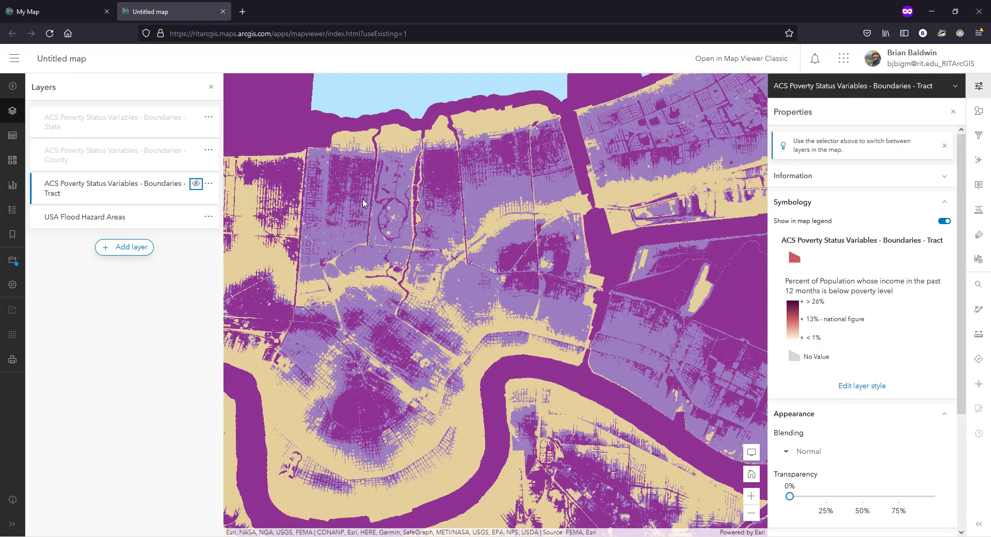
click(196, 185)
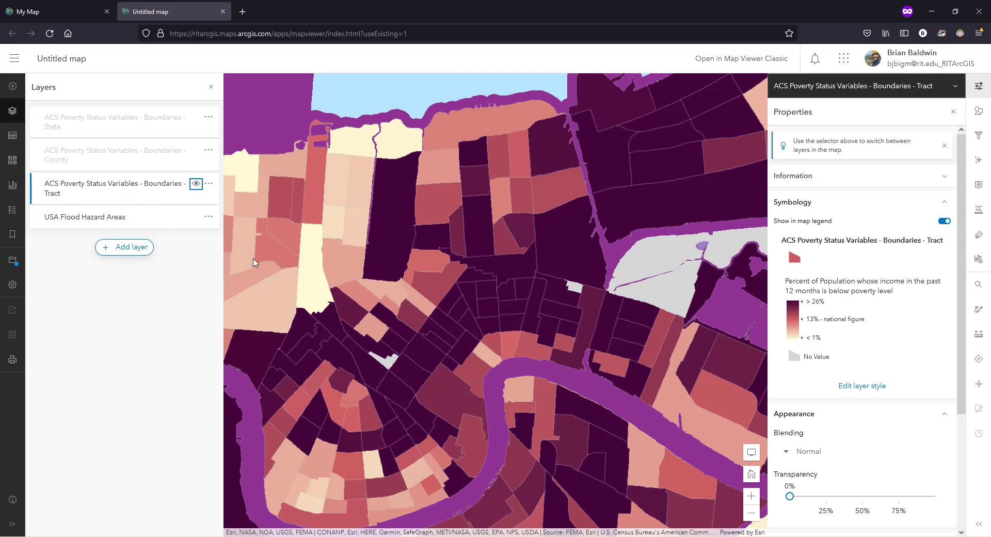
- Inspect the flood hazard and poverty pop-ups for a dark census tract in central New Orleans, and close them
click(506, 271)
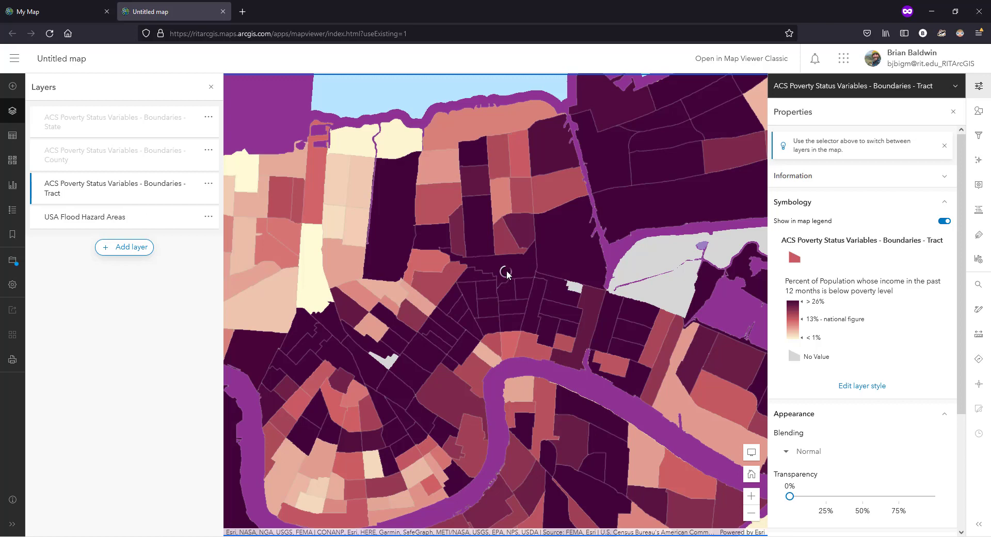
click(506, 271)
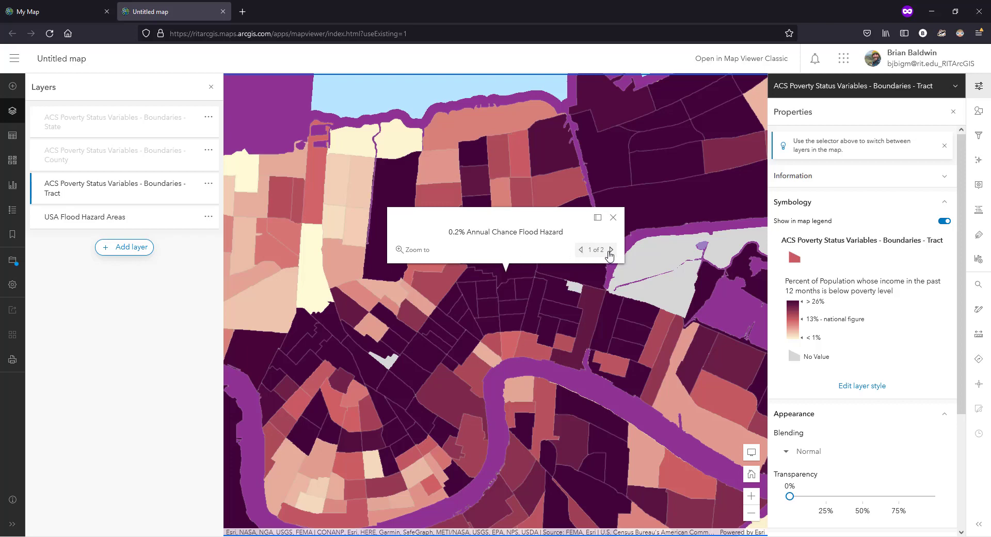
click(611, 250)
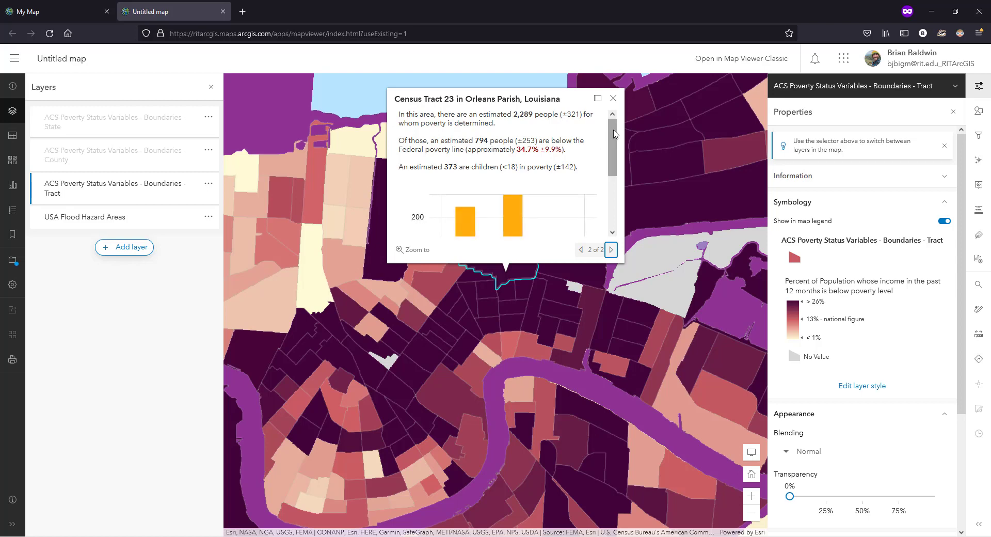
mouse_move(614, 133)
mouse_down()
mouse_move(615, 183)
mouse_move(617, 126)
mouse_up()
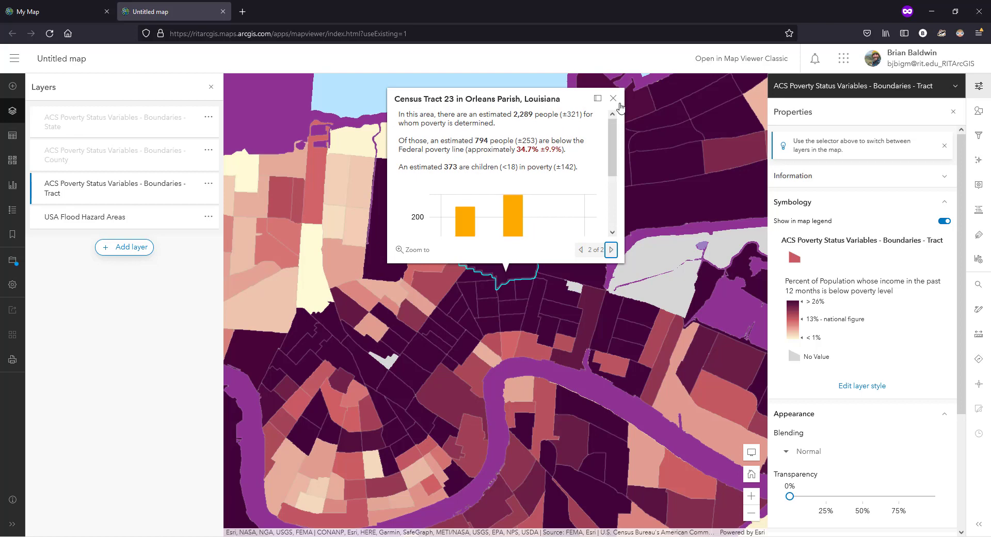
click(614, 98)
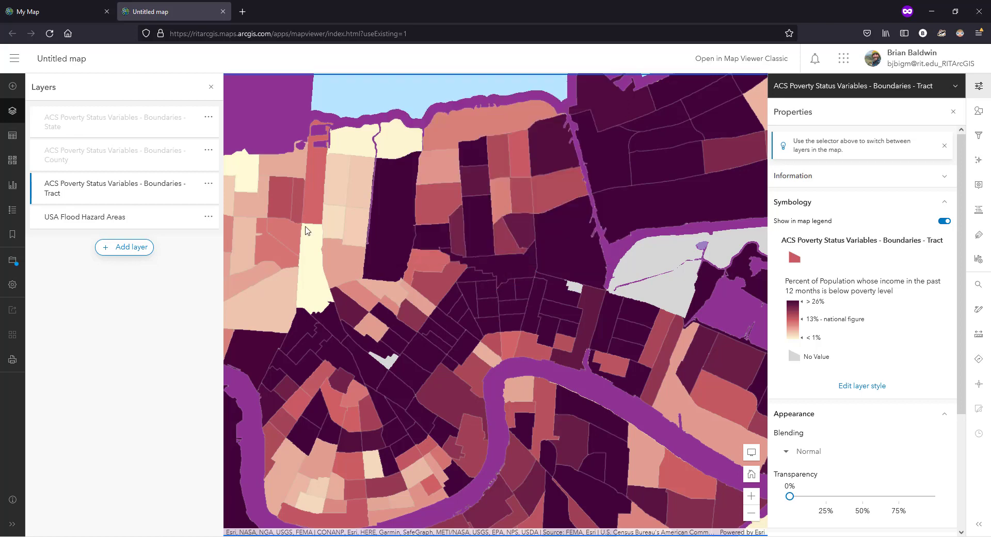
- Begin saving the map and title it with the author's surname followed by "- Week 1 - ArcGIS Online Map"
click(18, 265)
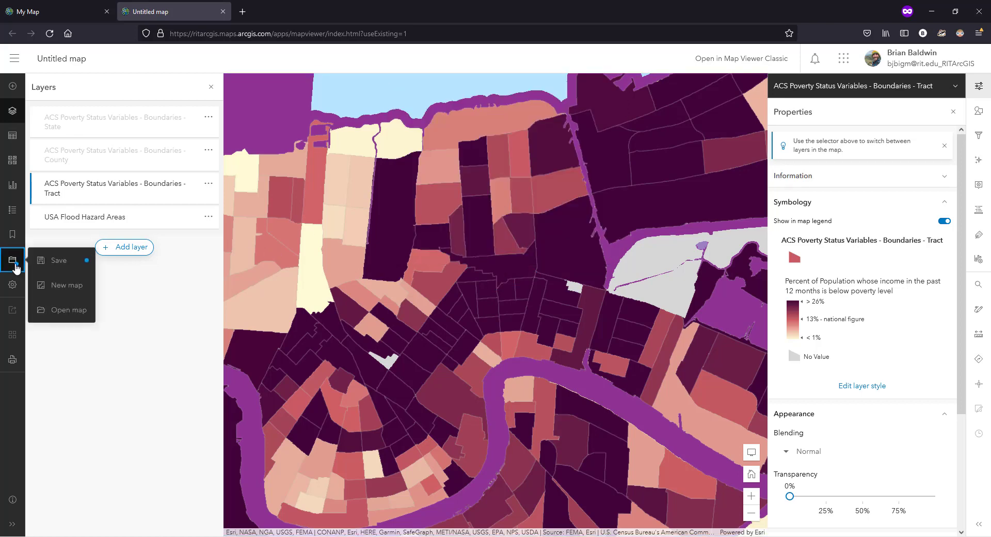
click(53, 266)
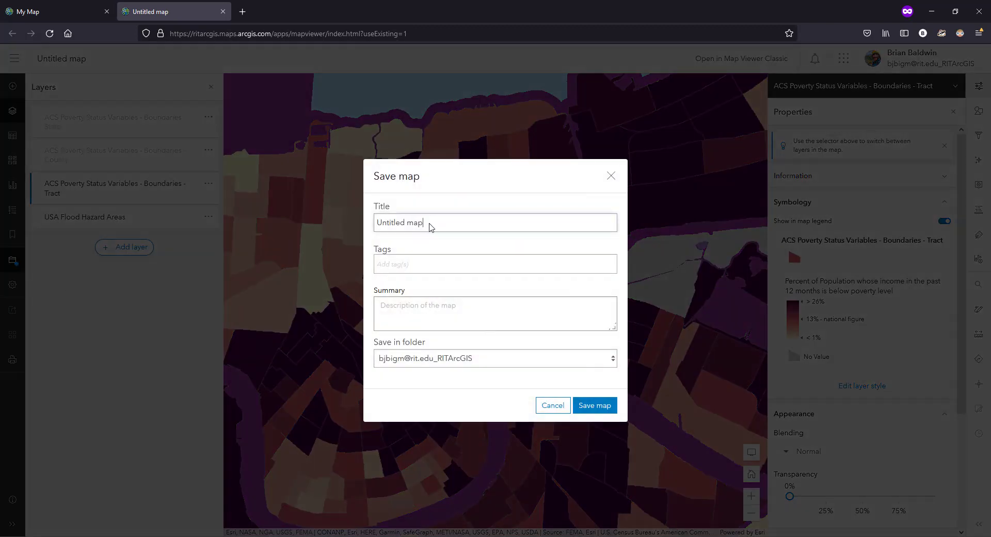
drag(431, 228, 322, 224)
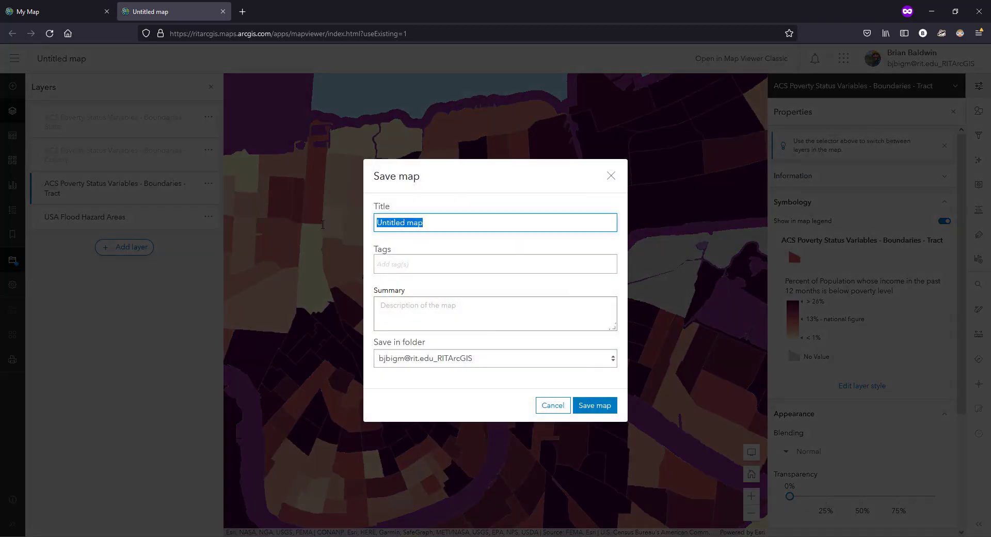
text(Baldwin - Week 1)
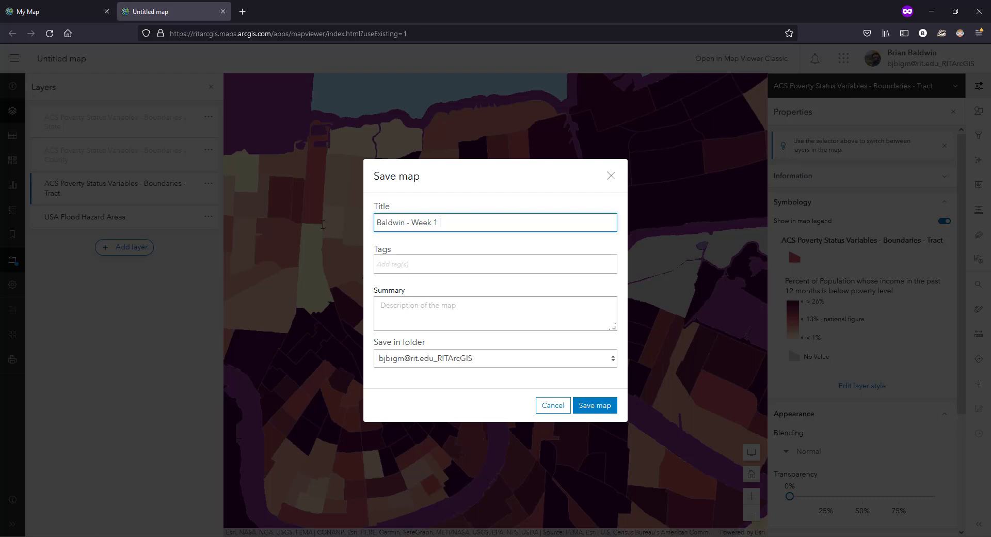
text( - ArcGIS Online Map)
- Tag the map "week 1" and enter the summary "New Orleans flooding from FEMA and poverty from ACS data."
click(391, 264)
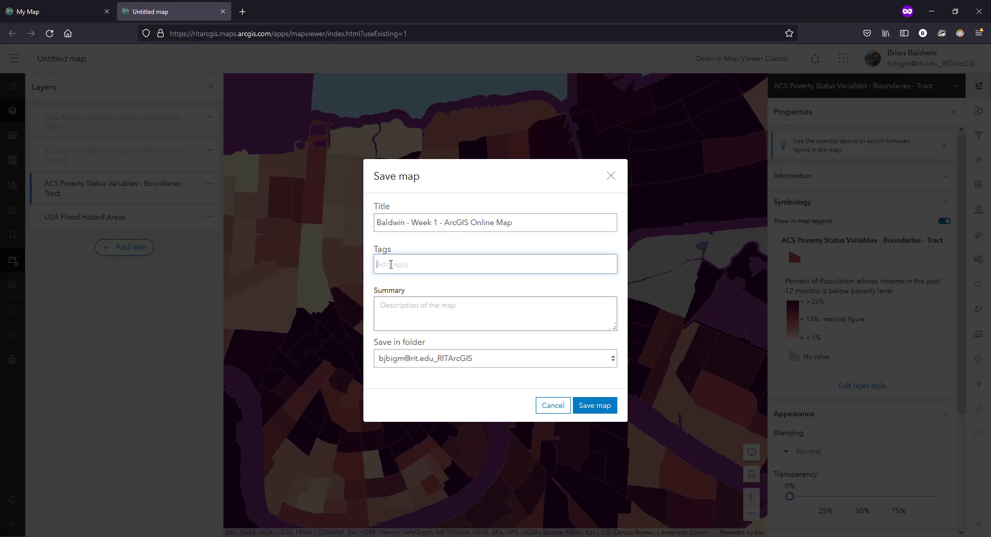
text(week)
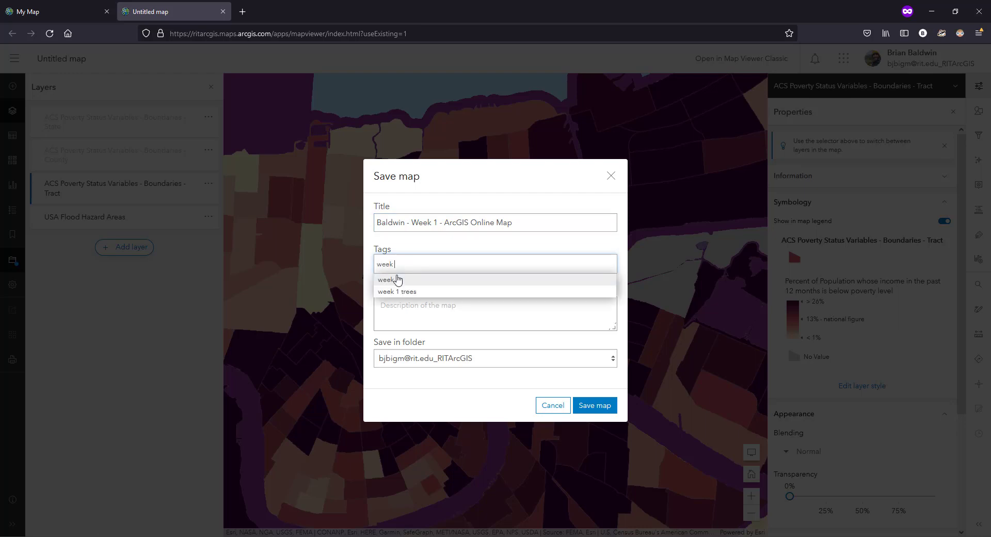
click(393, 280)
click(408, 308)
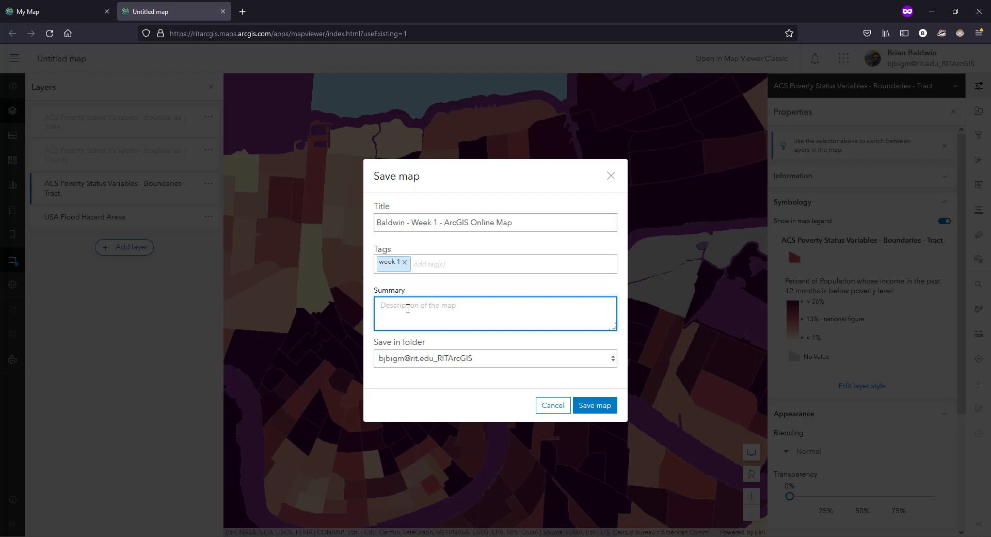
text(New Orleans flooding from FEMA and)
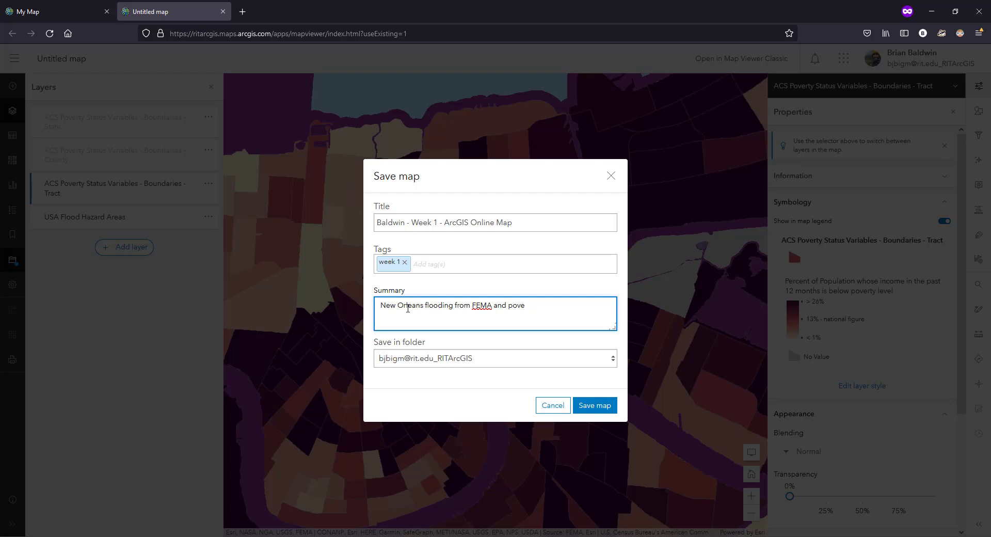
text(poverty from ACS data.)
- Choose the Week 1 folder as the destination and save the map
click(610, 359)
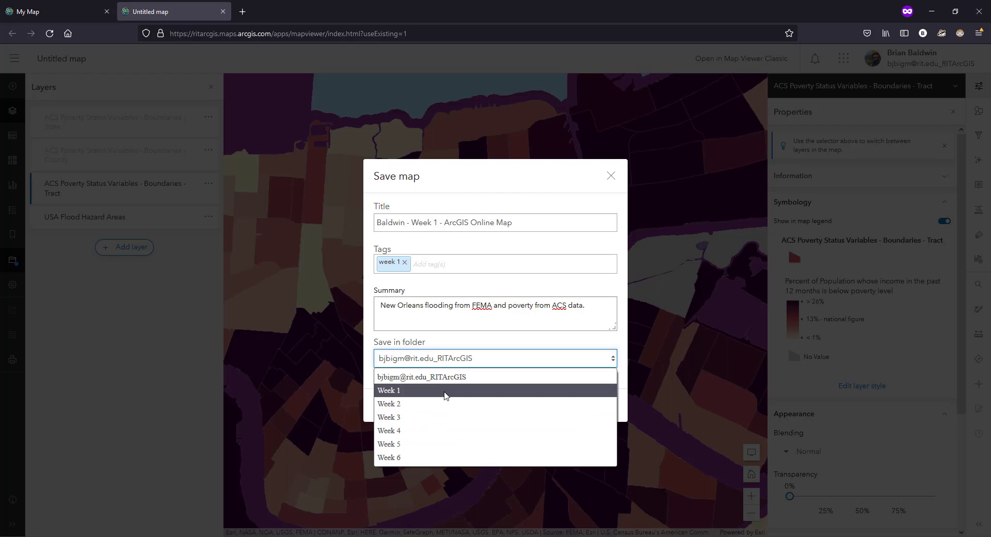
click(442, 394)
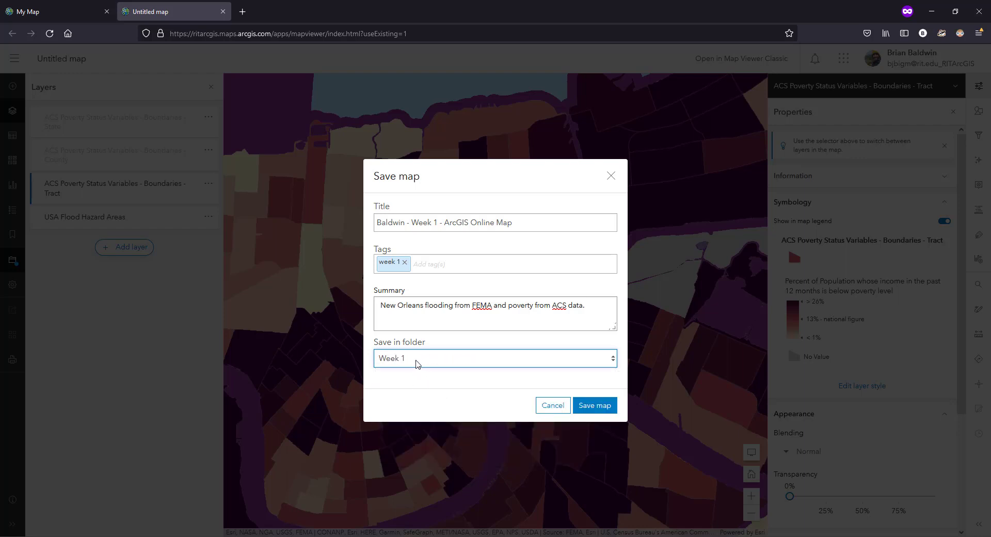
click(594, 408)
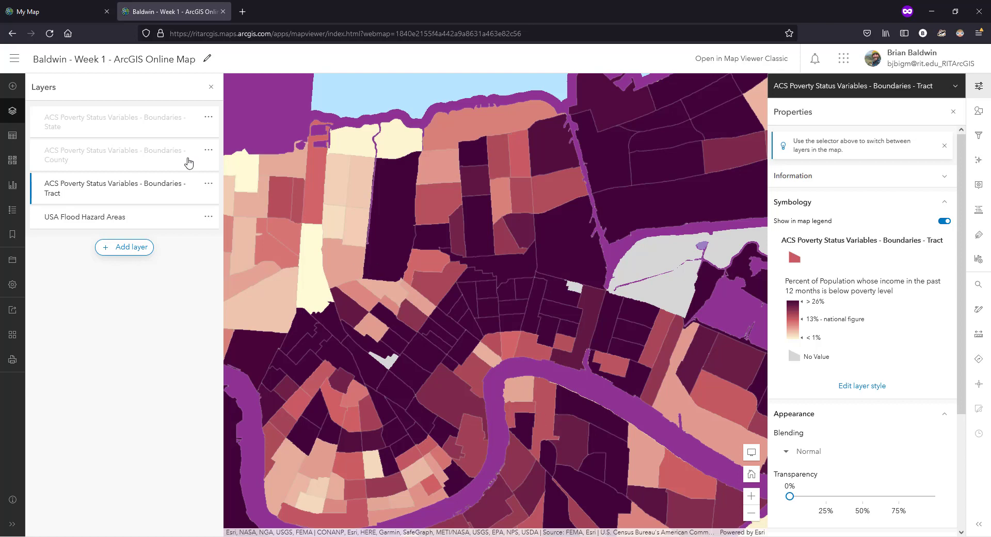
- Go to the account's own content and start a new item, reading and dismissing the tip for adding content
click(15, 61)
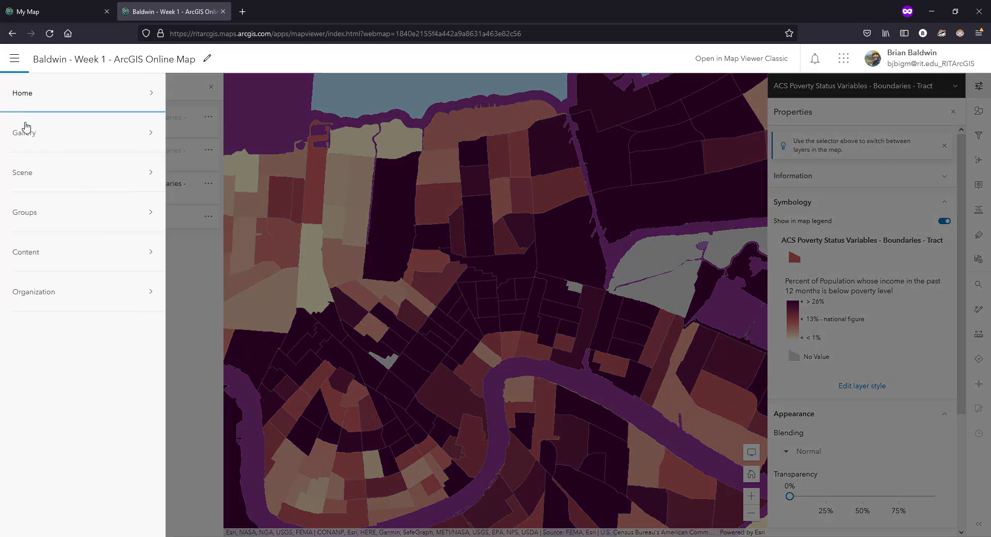
click(89, 253)
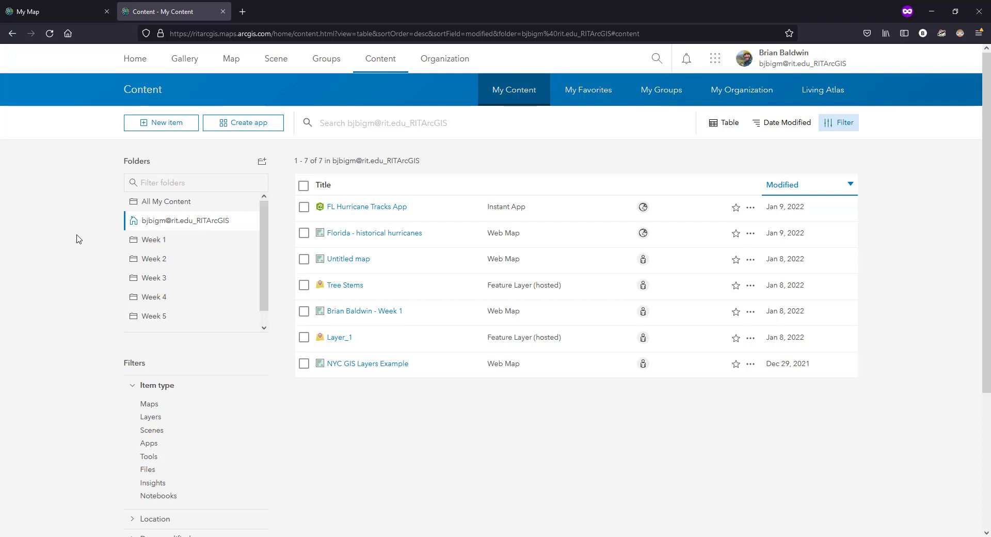
click(178, 129)
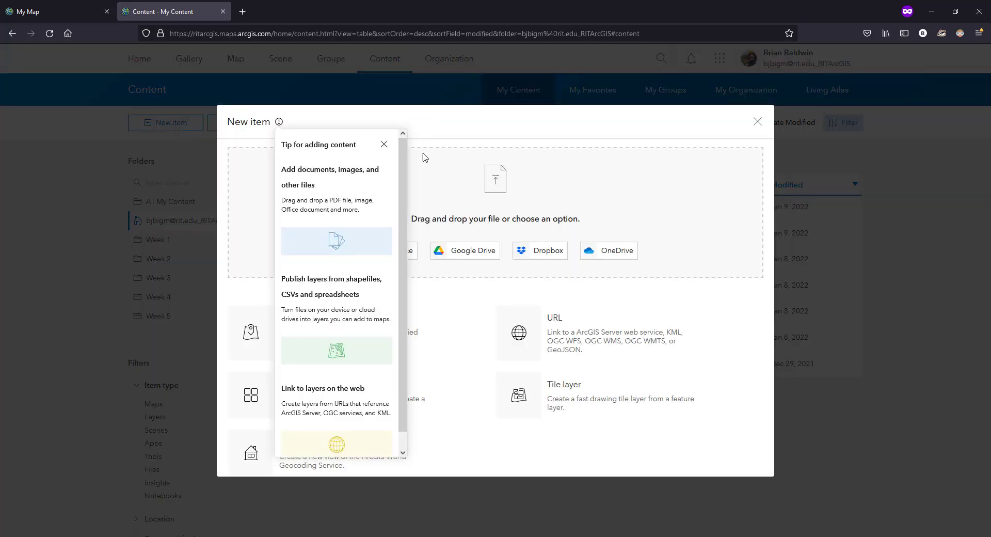
drag(405, 179, 400, 237)
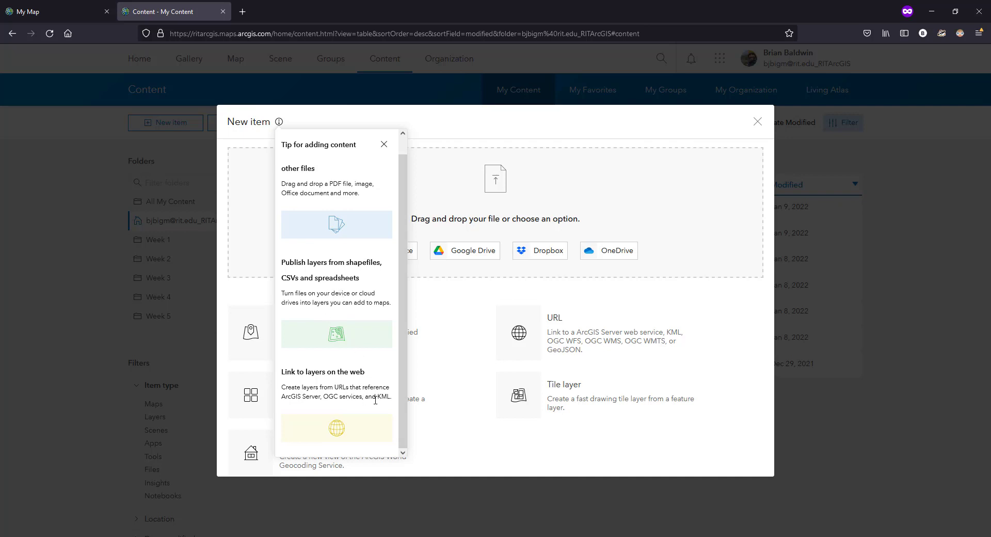
click(385, 147)
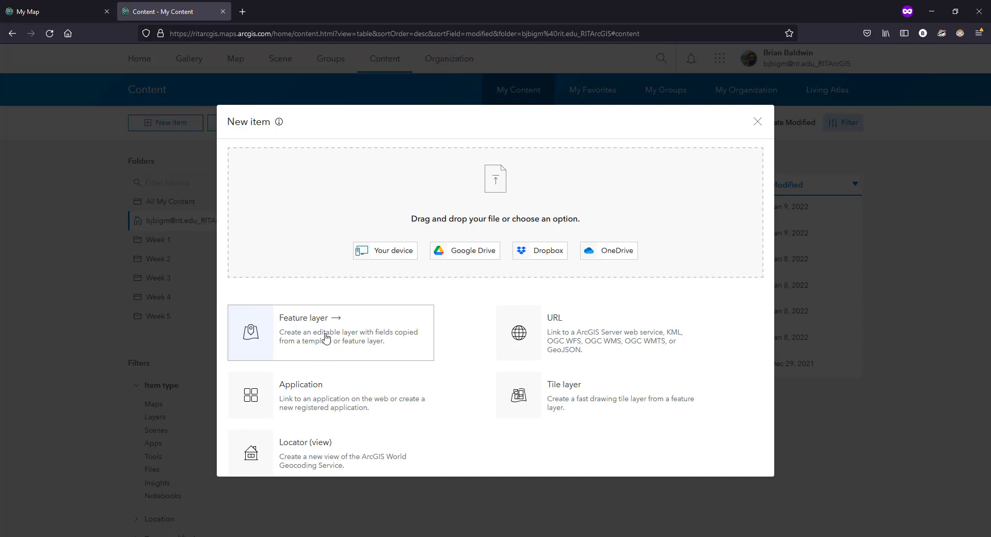
- Choose a feature layer as the new item type and create it as a blank layer
click(405, 338)
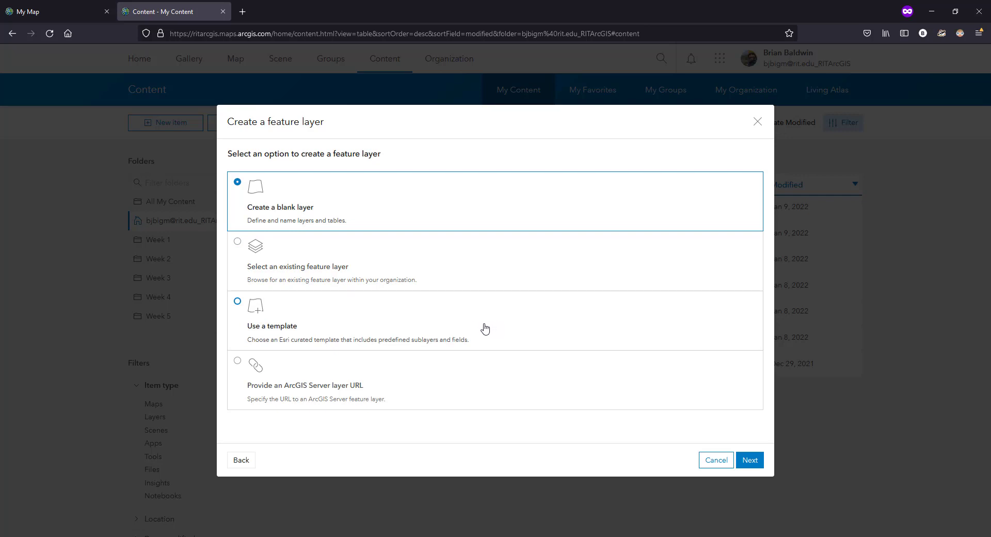
click(449, 200)
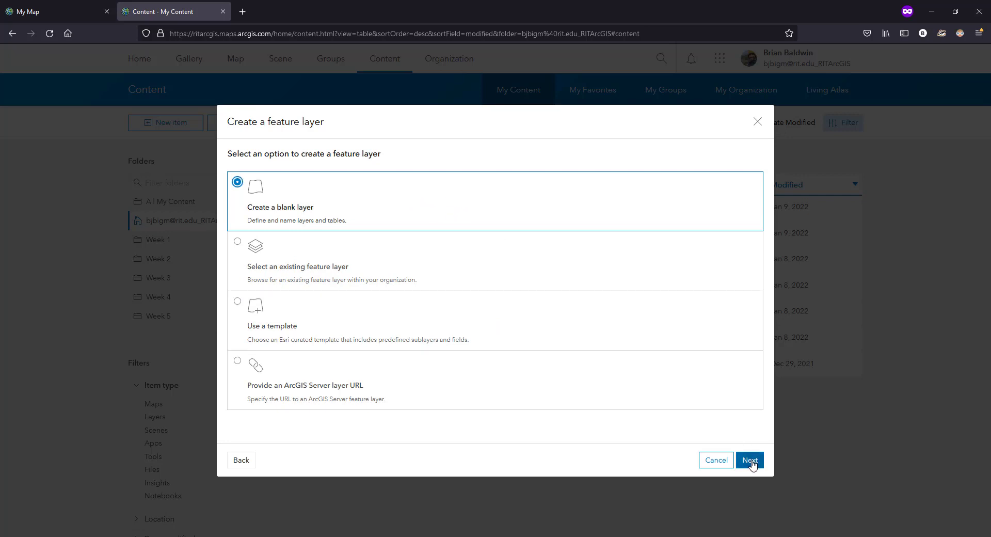
click(752, 463)
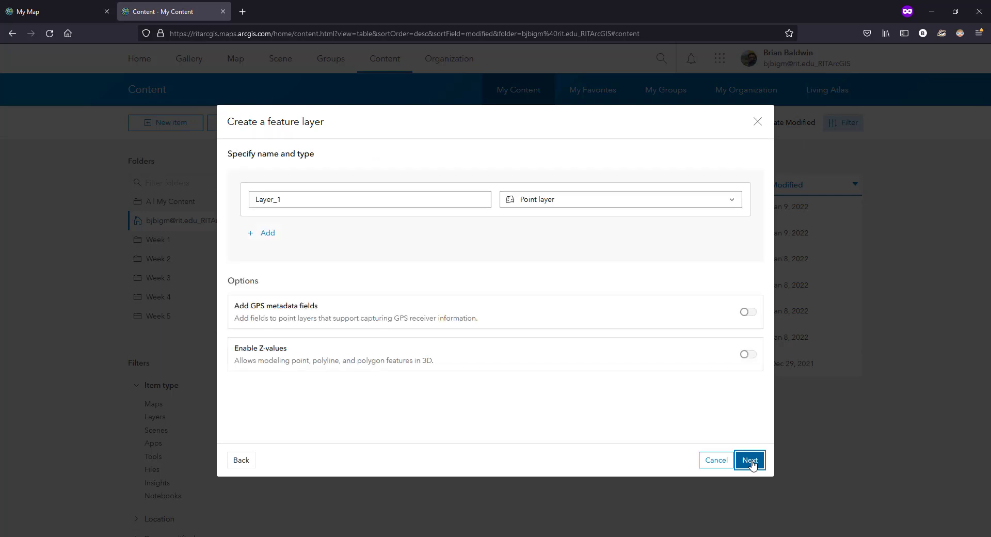
- Name the new layer Flooding_Status, make it a polygon layer, and continue to the item details
click(313, 200)
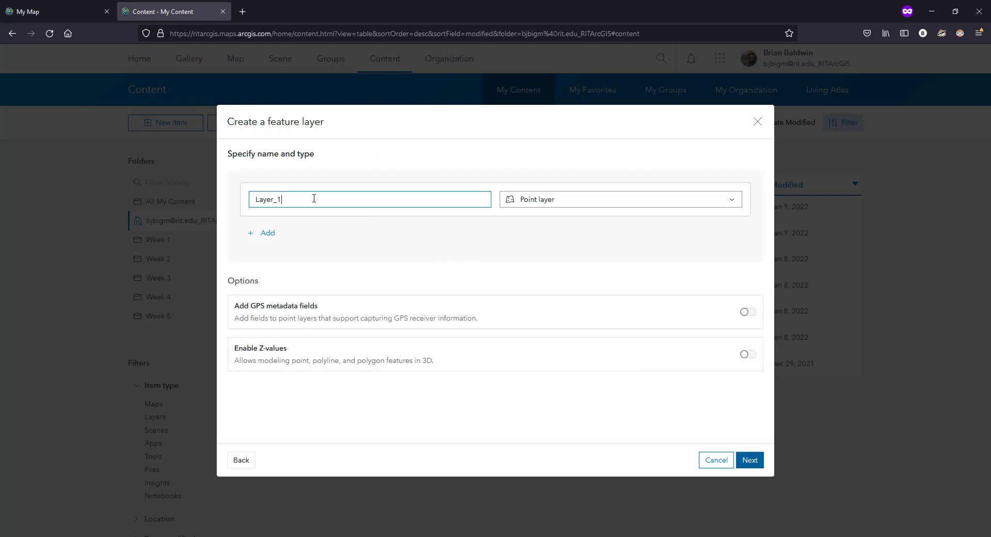
drag(294, 199, 190, 194)
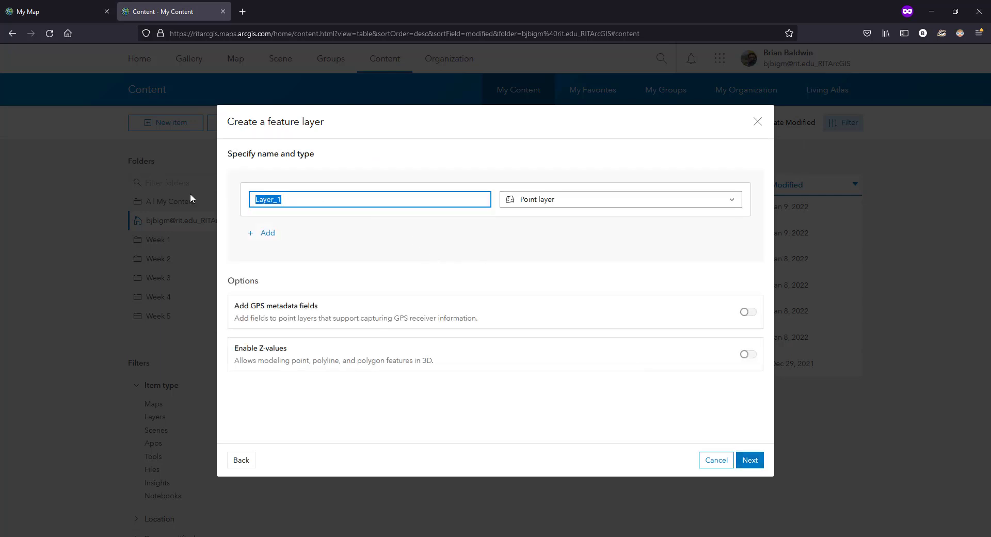
text(Flooding_Status)
click(611, 202)
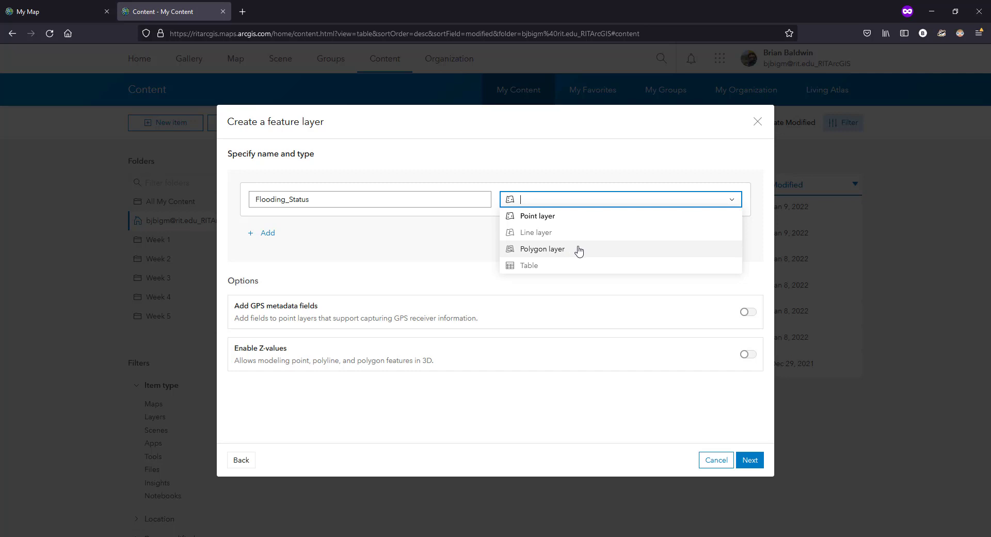
click(572, 250)
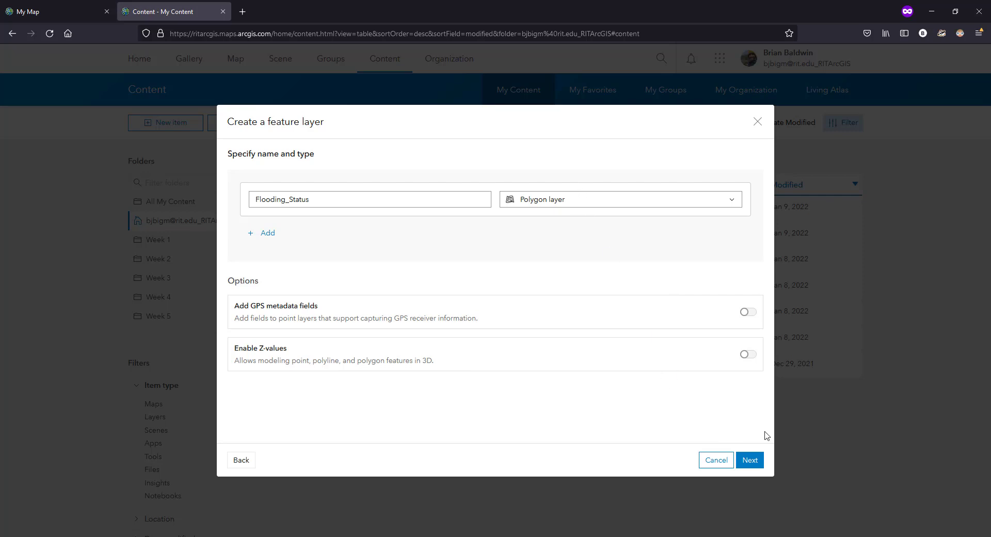
click(751, 460)
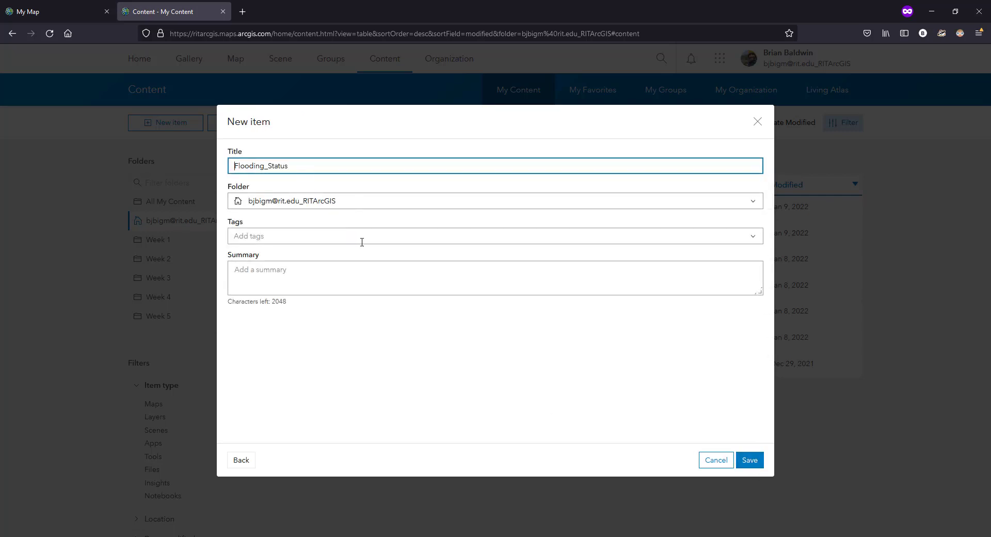
- Tag the new Flooding_Status item with the existing tag week 1
click(311, 229)
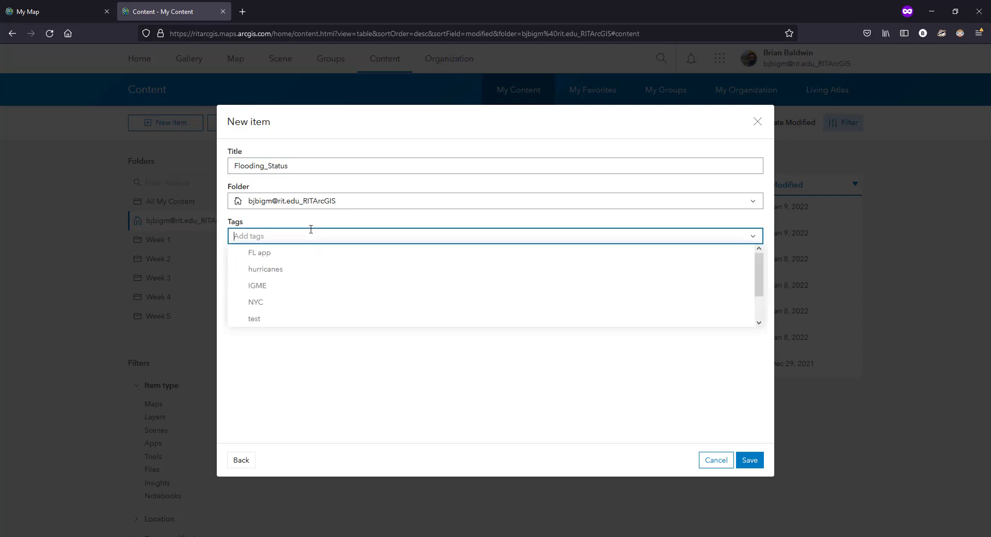
text(week1)
key(BackSpace)
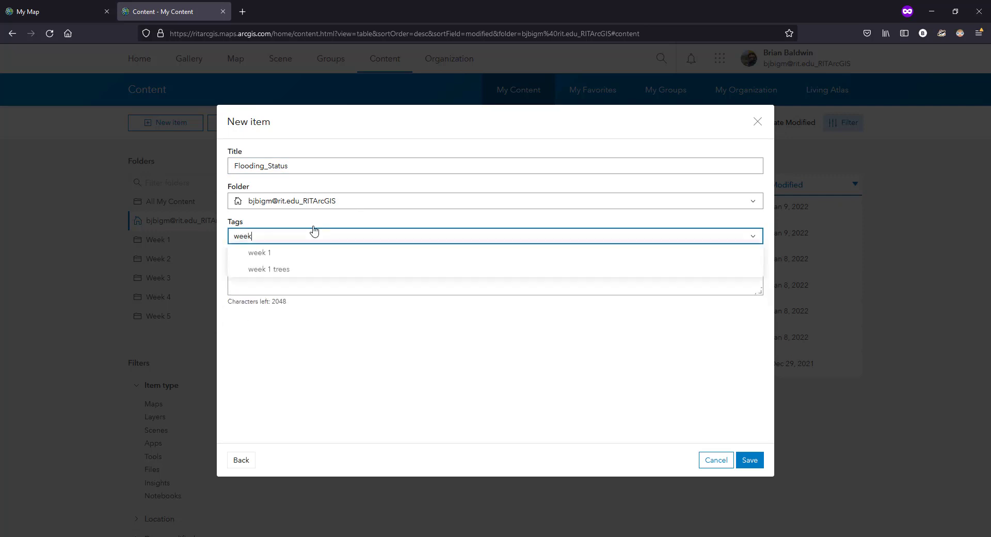
click(308, 253)
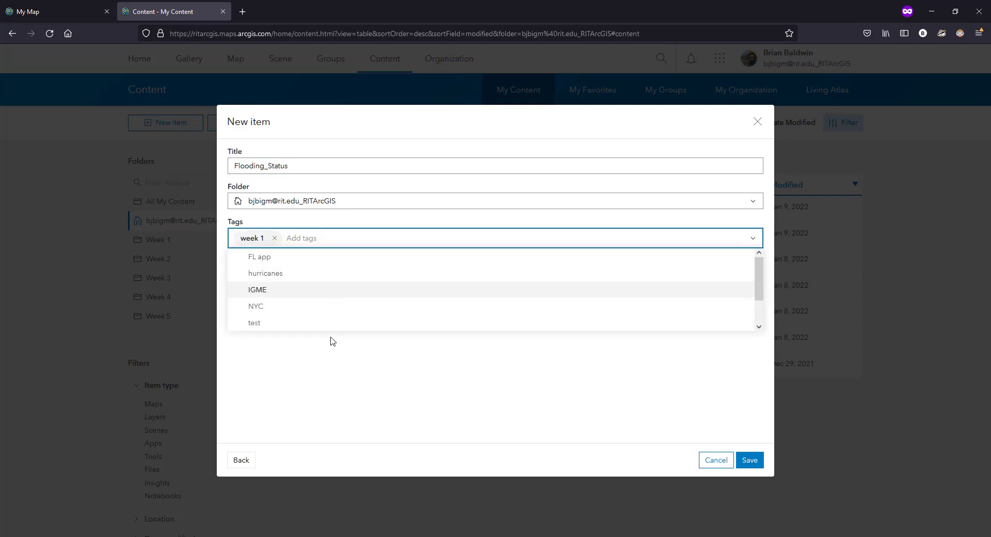
click(342, 369)
- Enter the summary "Flooding status for NOLA from FEMA data.", save the item, and dismiss the layer setup notice
click(318, 291)
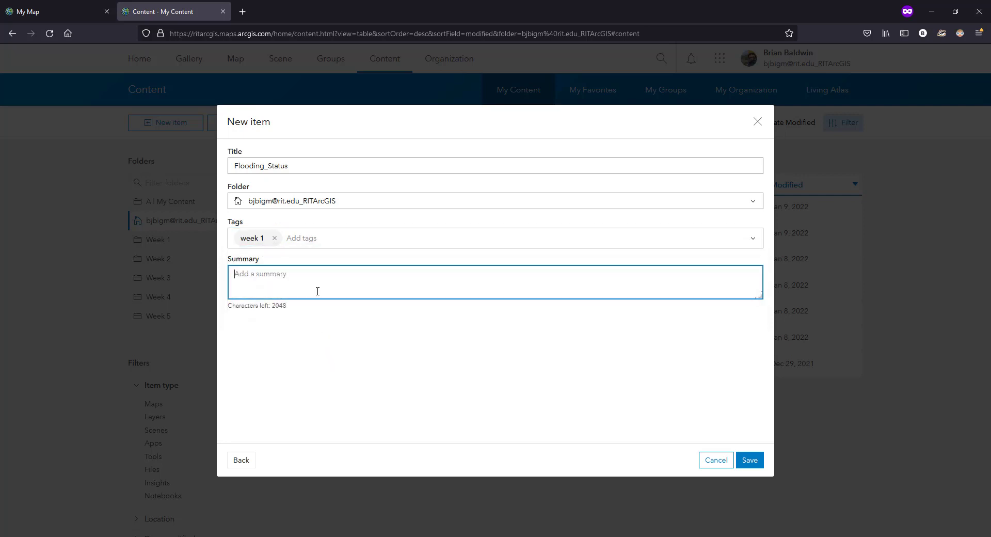
text(Flooding status for NOLA from FEMA data.)
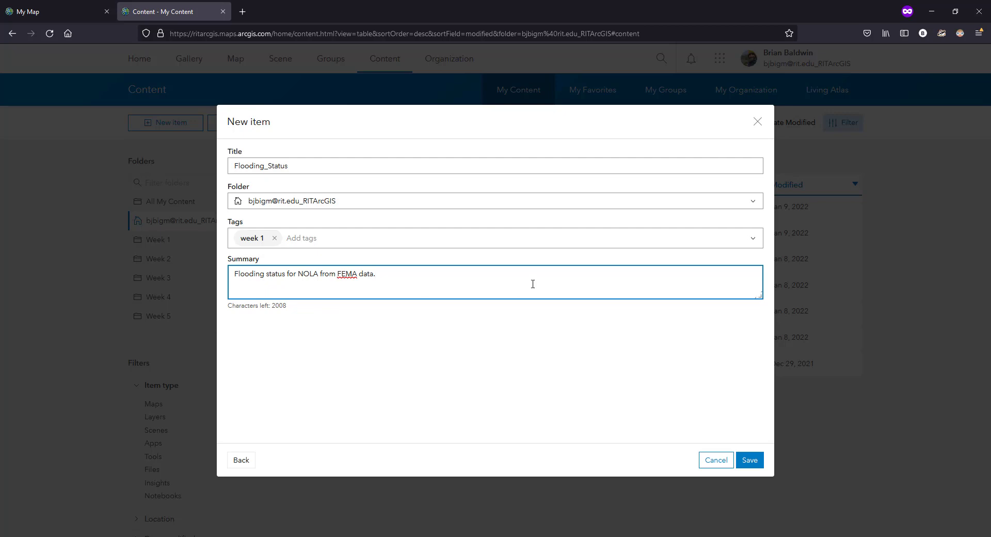
click(752, 461)
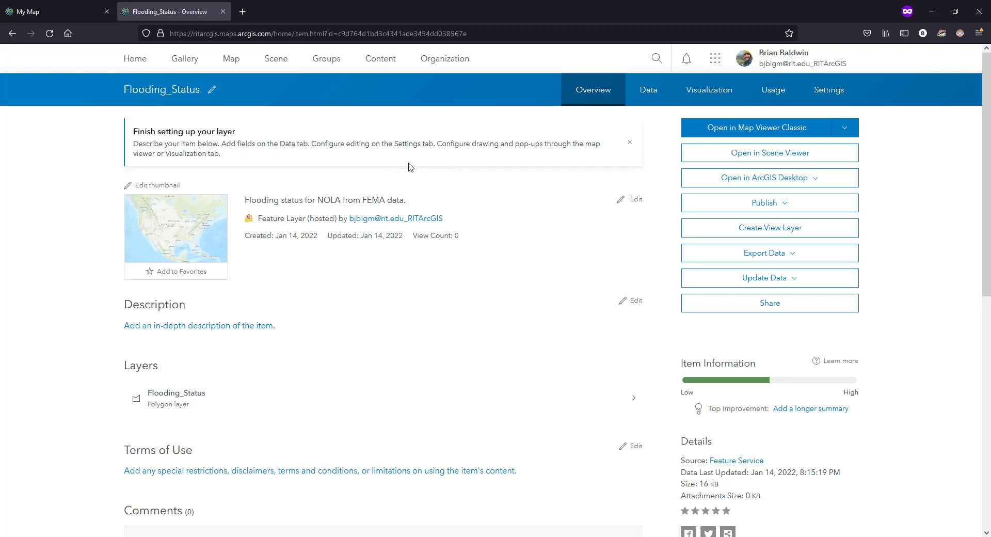
click(629, 142)
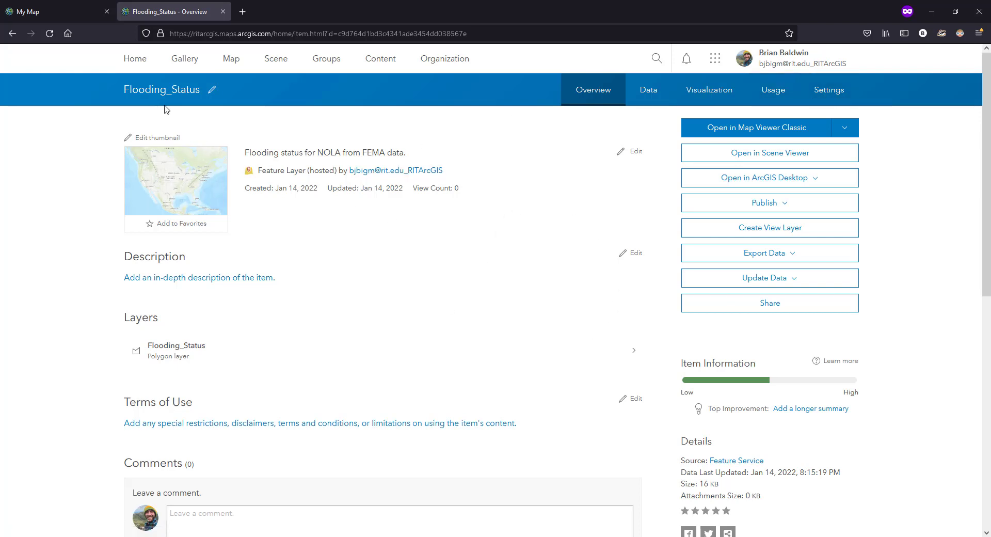
- Start a new field in the layer's data with field name Flood_Status and display name Flood Status
click(650, 90)
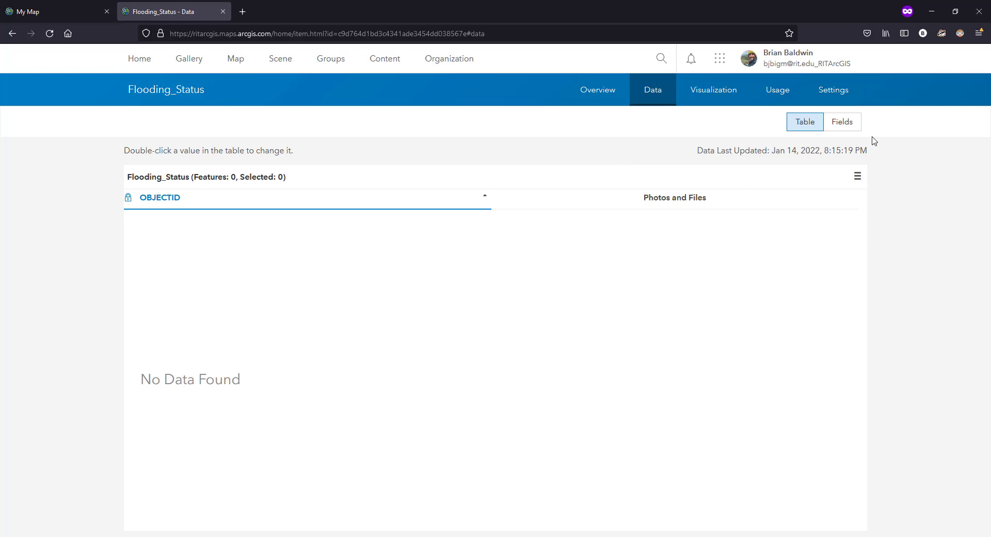
click(849, 130)
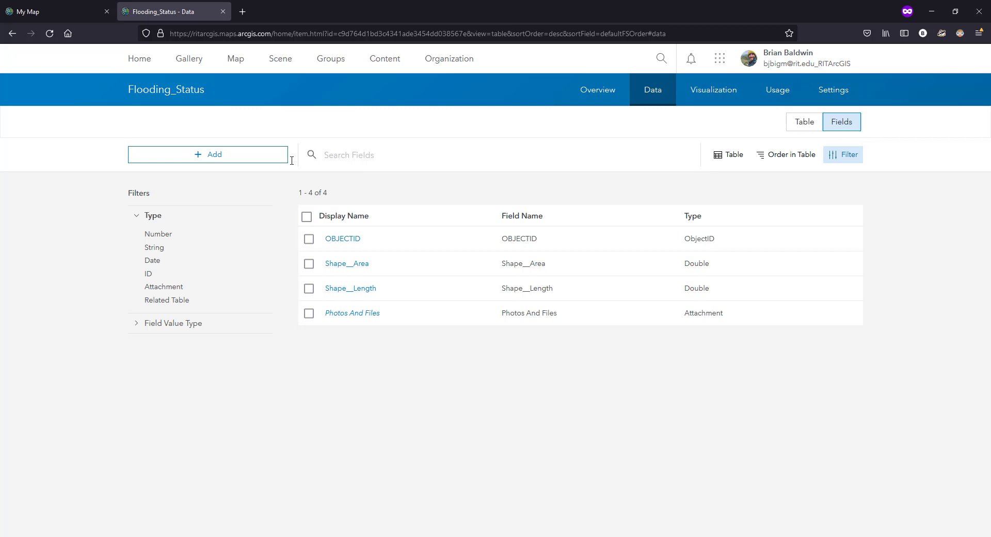
click(238, 160)
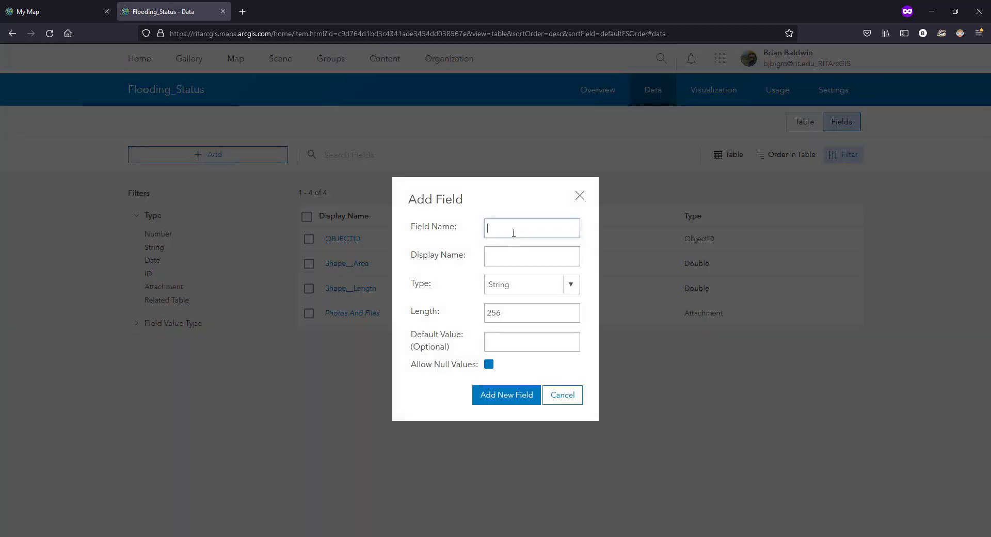
click(519, 226)
click(524, 262)
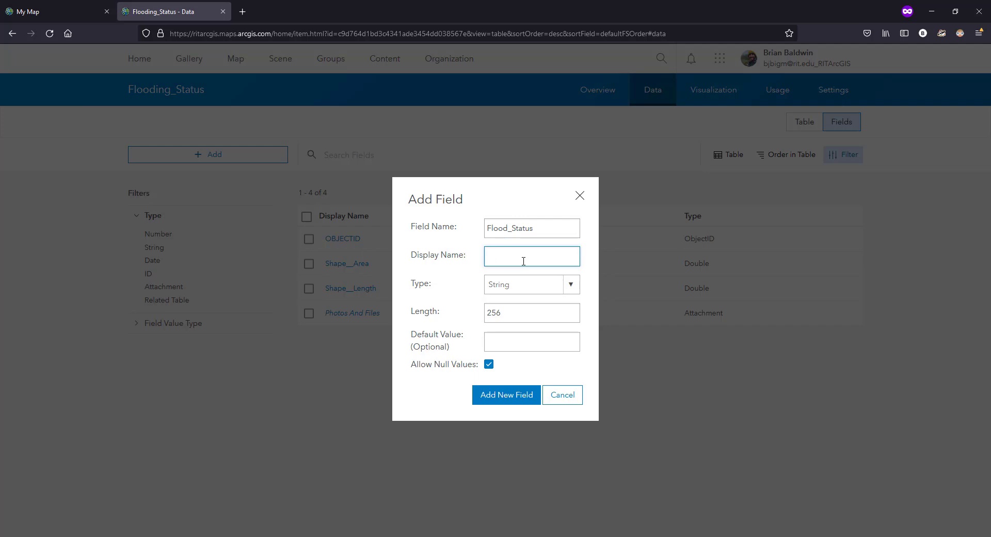
text(Flood Status)
drag(513, 229, 509, 229)
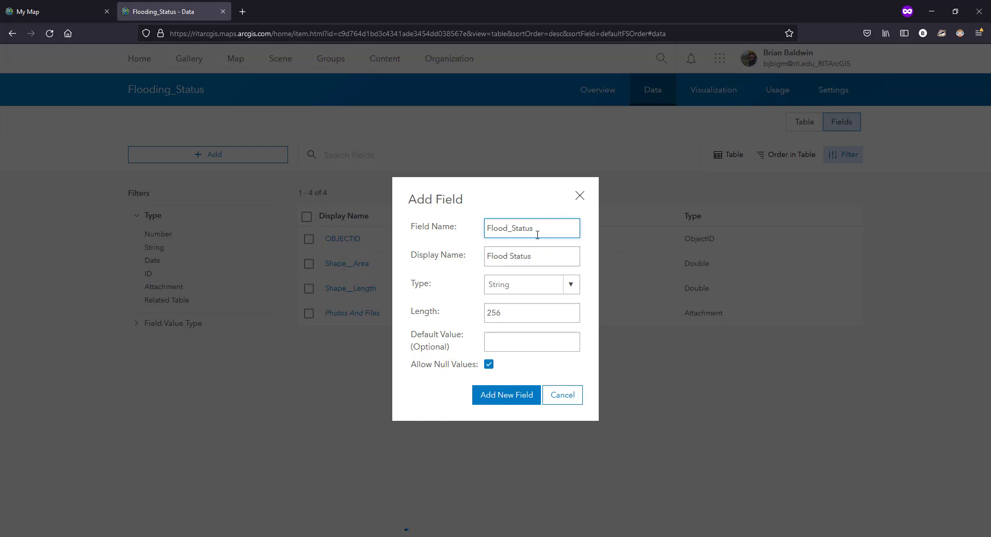
- Make the Flood_Status field an Integer, keep null values allowed, and add it to the layer
click(576, 289)
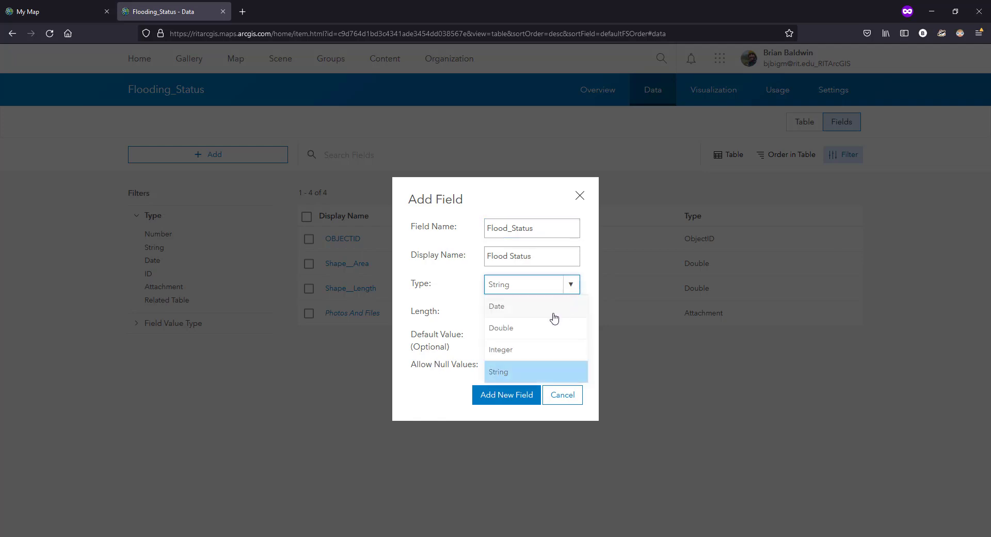
click(551, 351)
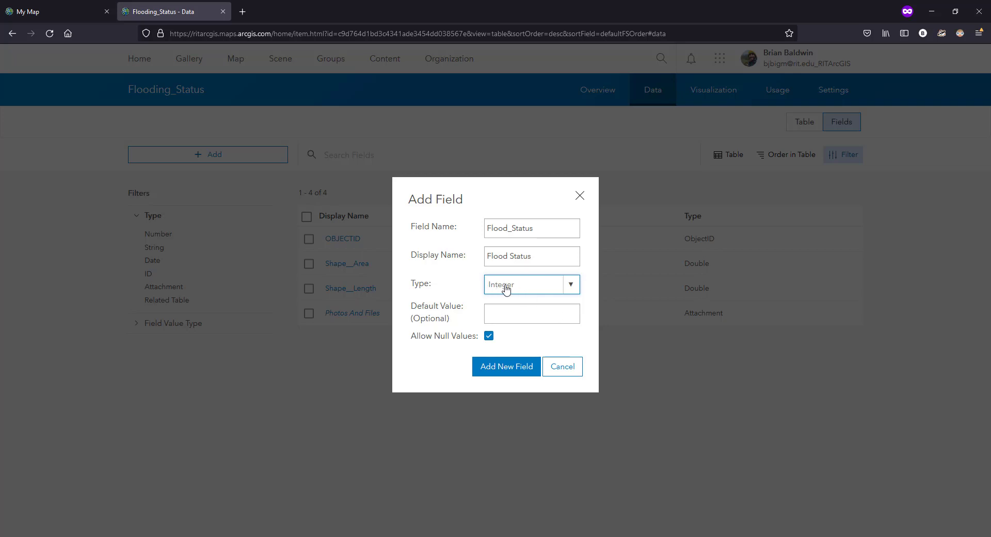
click(570, 291)
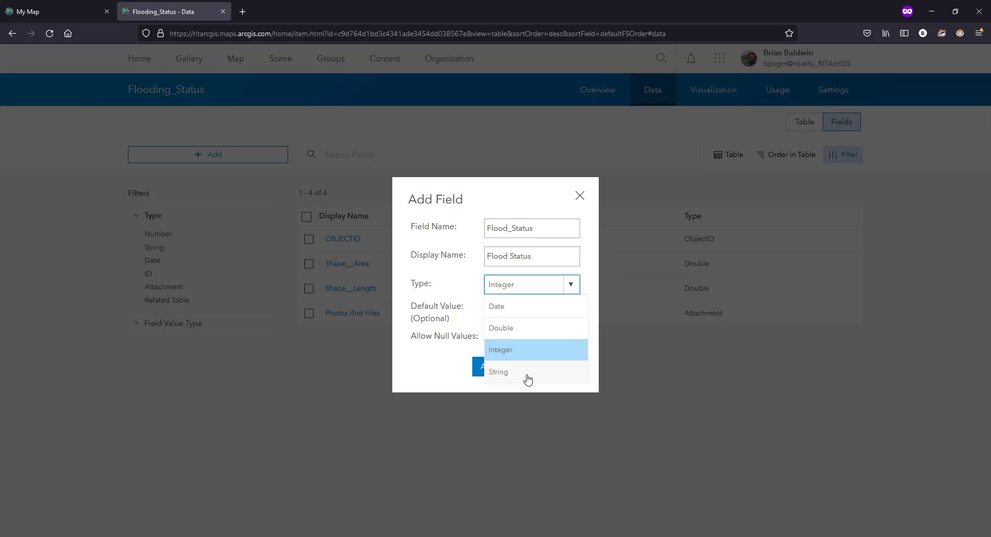
click(548, 356)
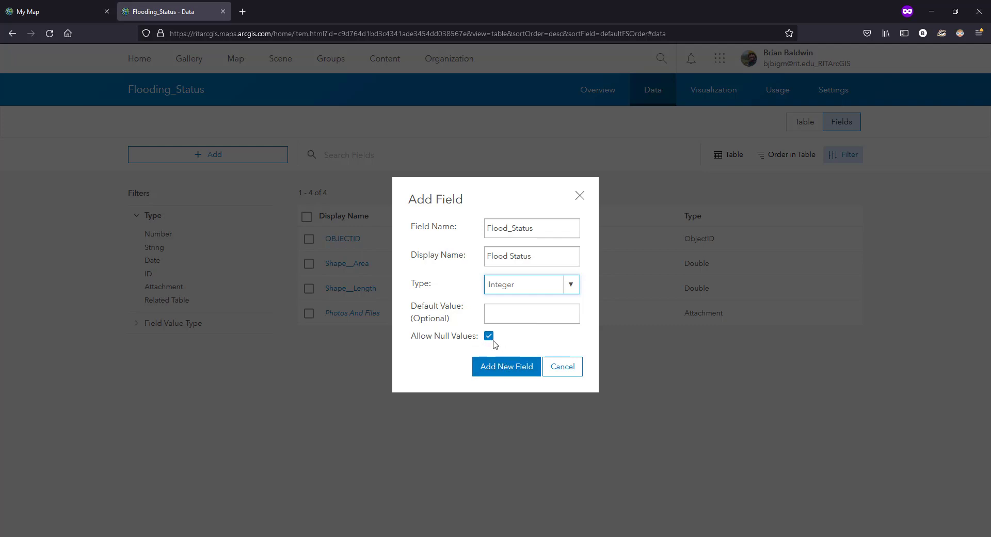
click(507, 369)
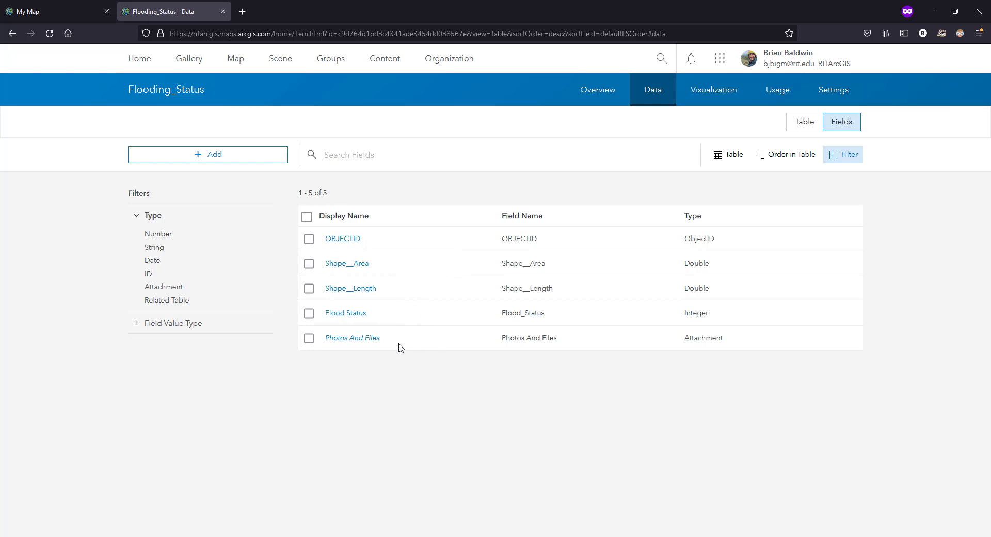
- Add a String field with name and display name City, length 256 and default value New Orleans
click(238, 158)
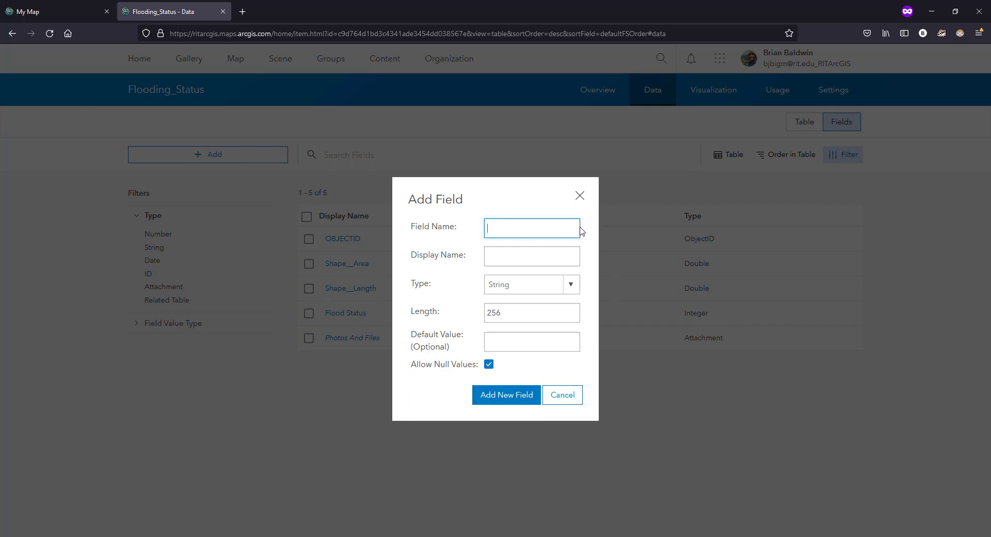
key(Tab)
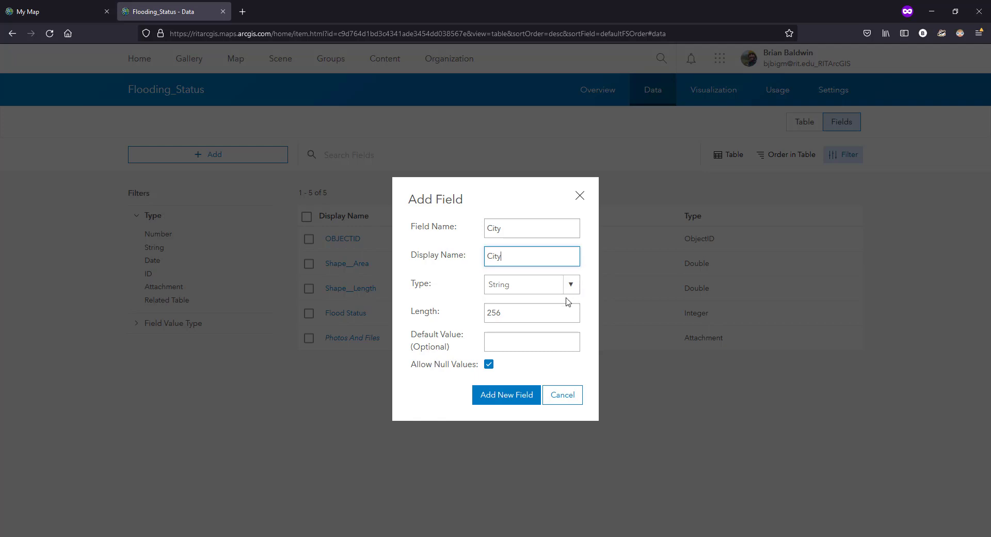
click(536, 313)
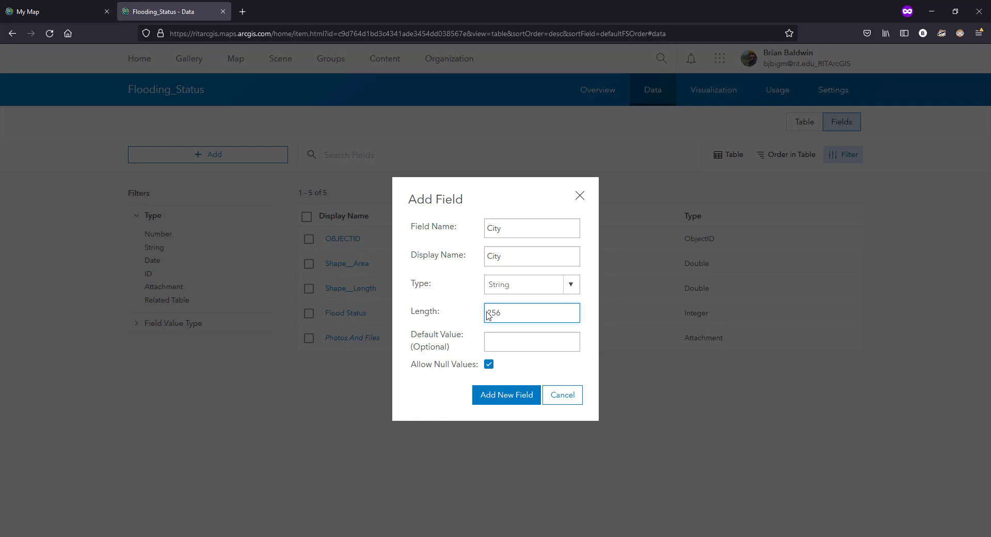
click(518, 345)
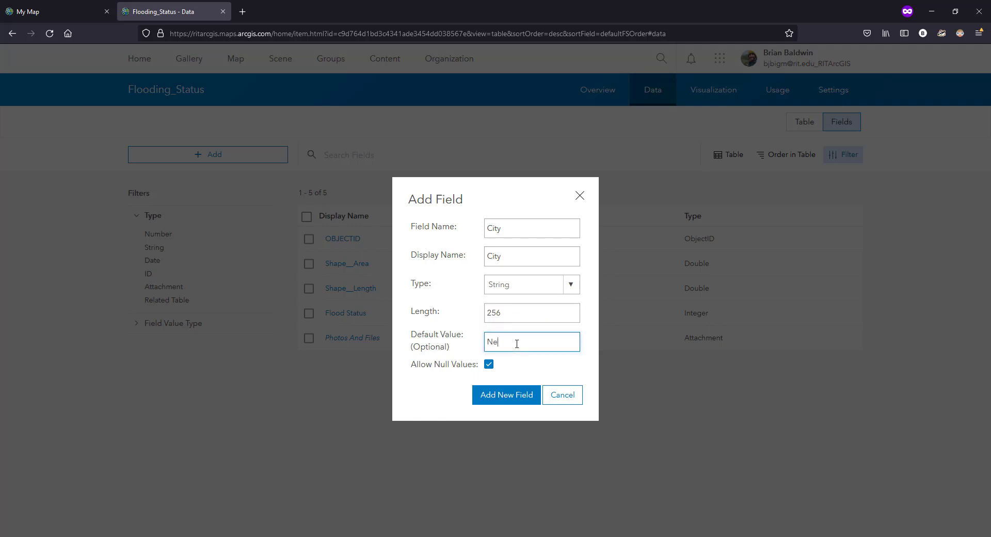
text(New Orleans)
click(500, 400)
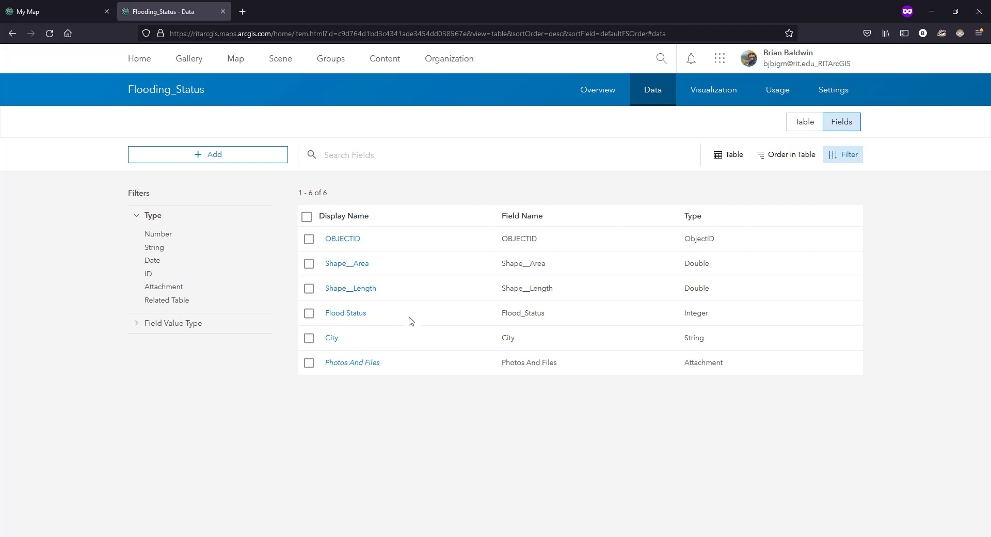
- Create a list of values for the Flood Status field, entering No Flooding with code 0 as its first value
click(359, 313)
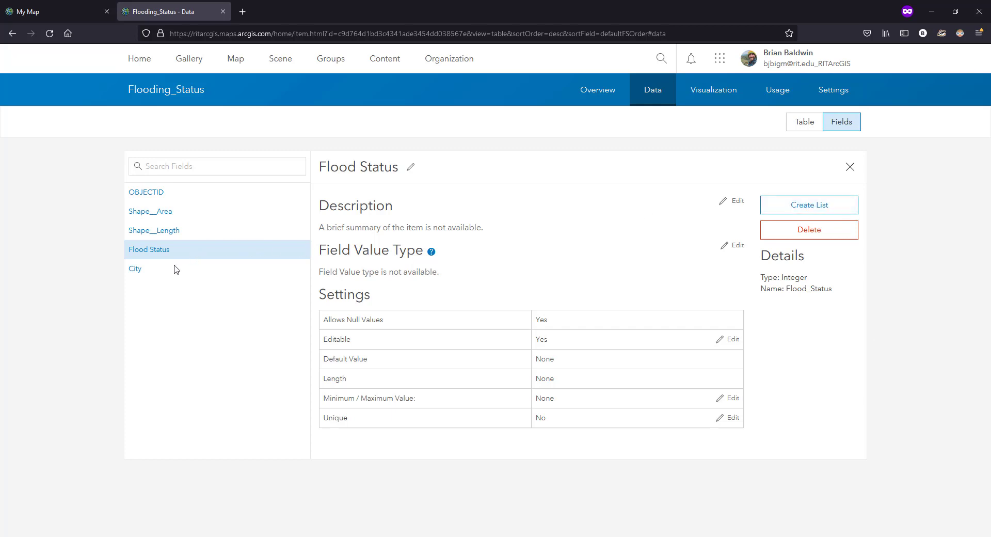
click(135, 273)
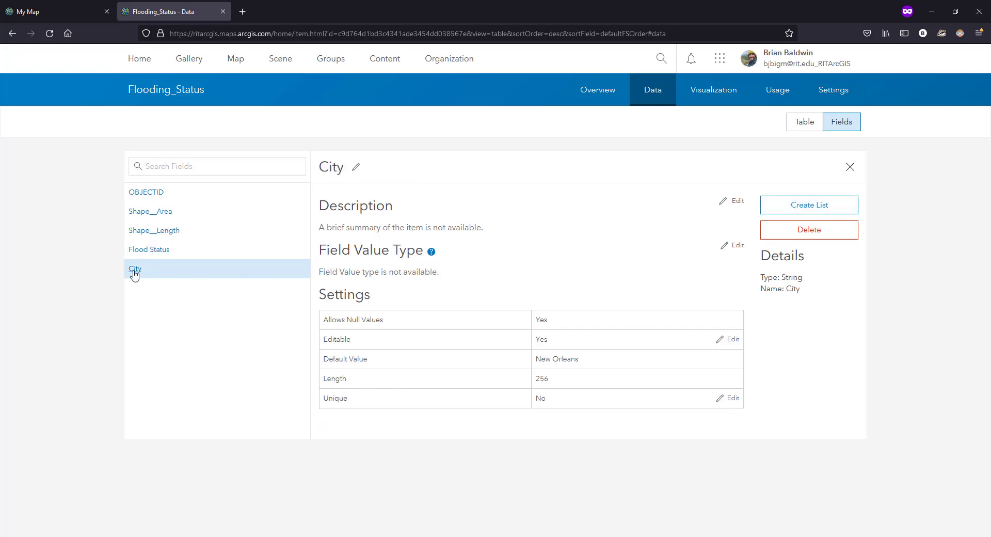
click(151, 252)
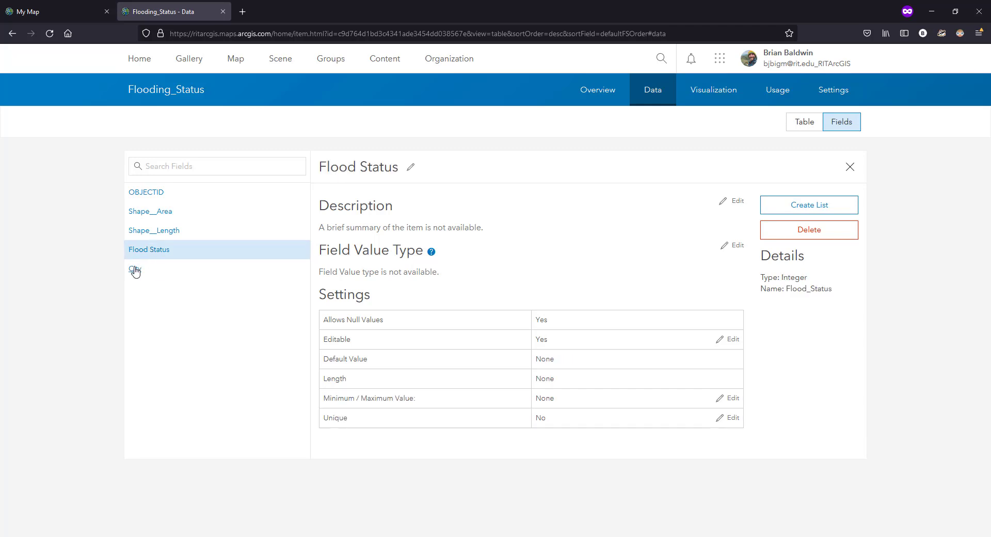
click(135, 272)
click(137, 253)
click(804, 205)
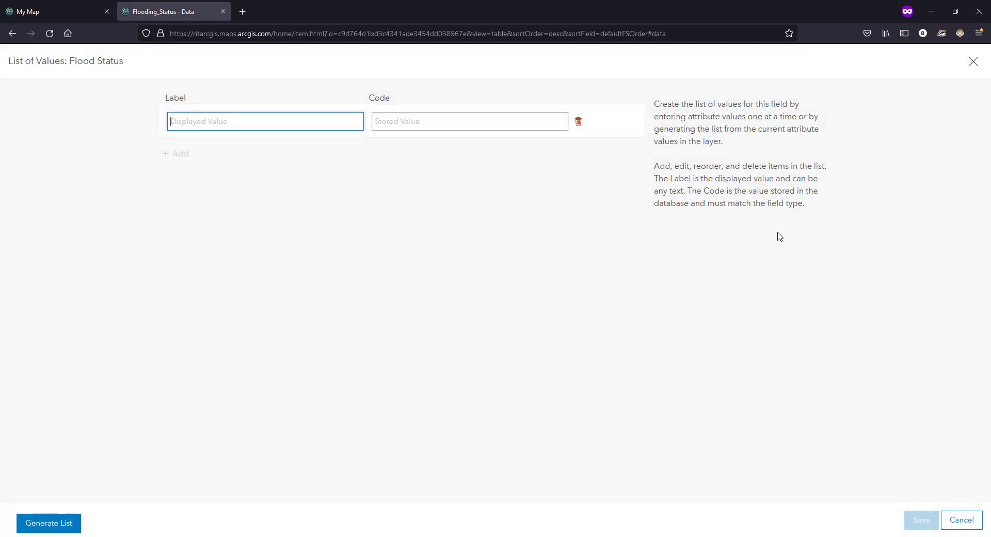
click(312, 121)
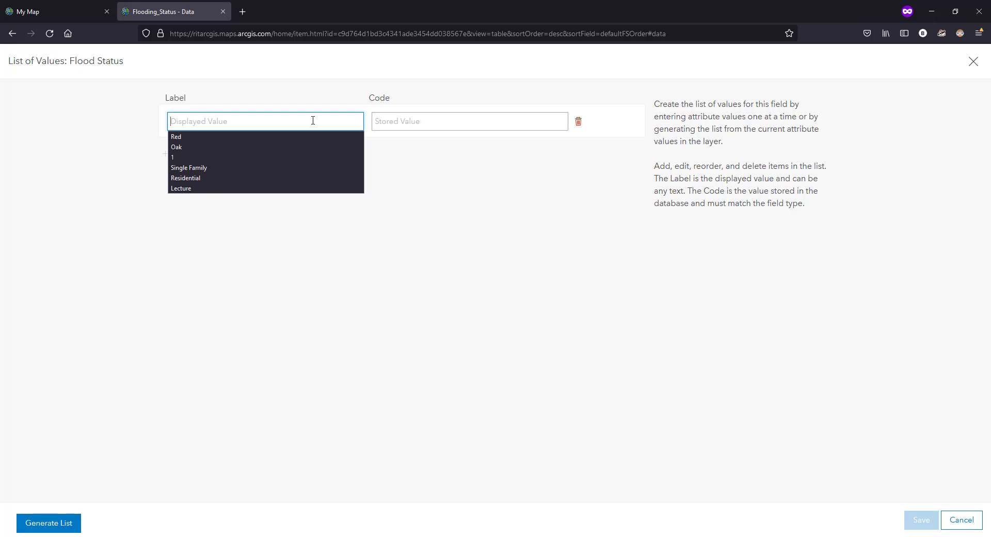
text(No Fl)
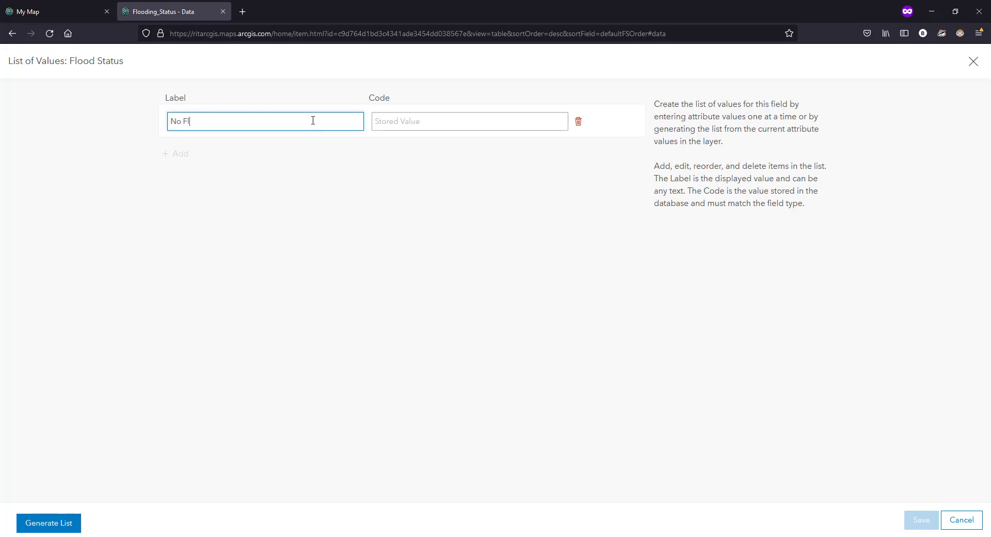
text(ooding)
click(398, 121)
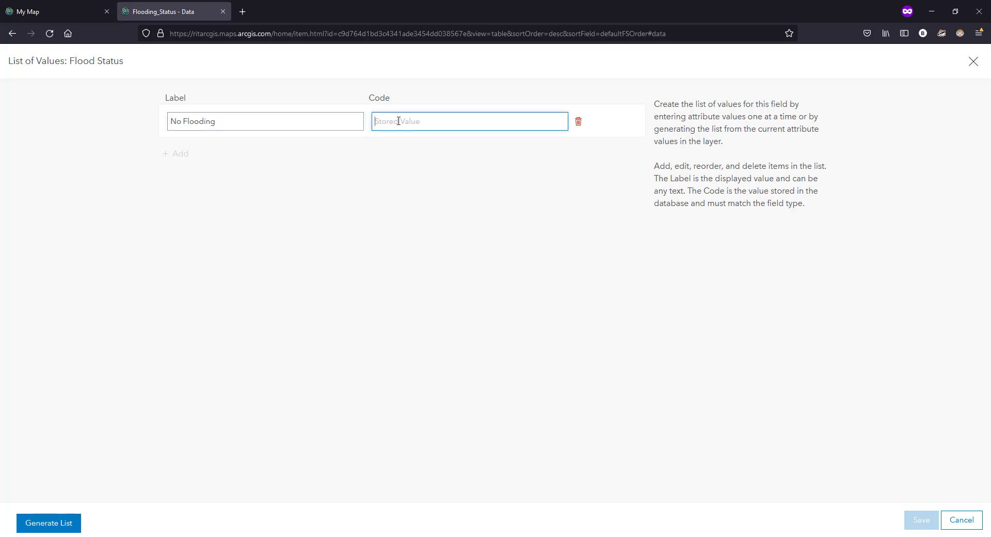
text(0)
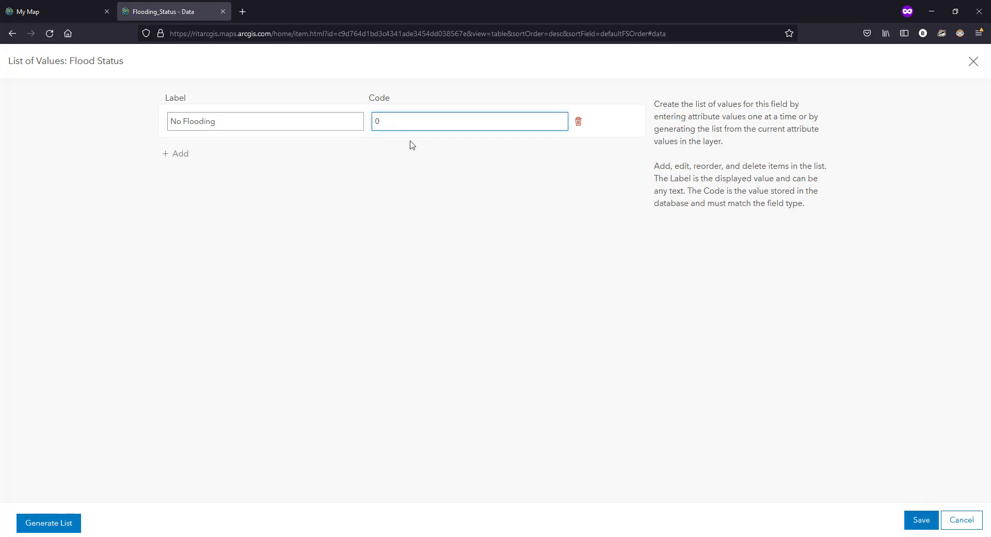
- Add a second value to the Flood Status list, labelled 1% Flood with code 1
click(181, 154)
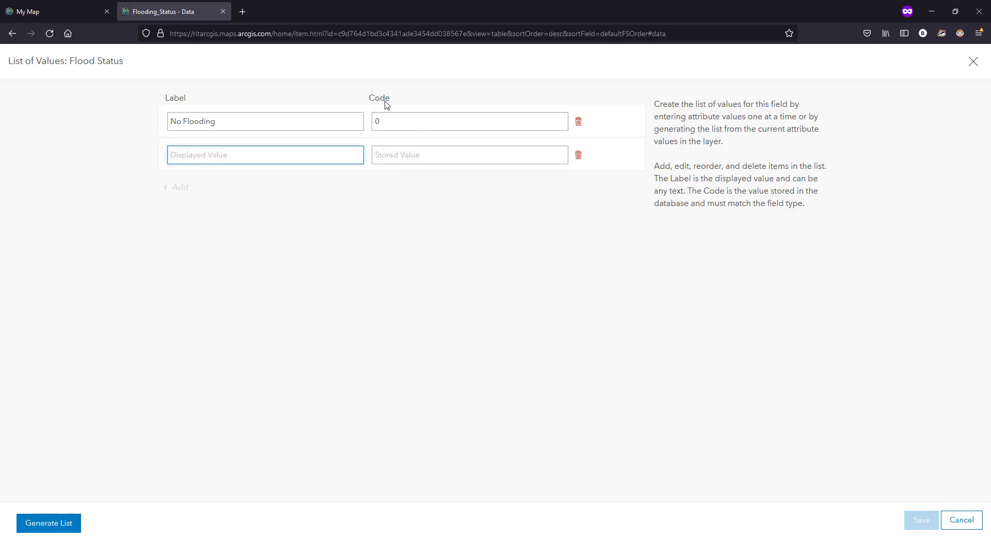
click(392, 157)
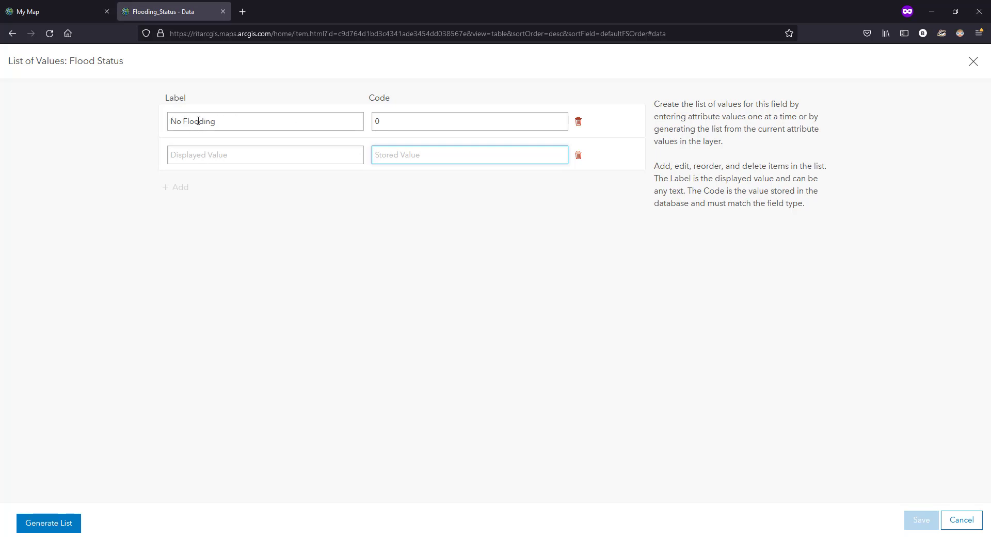
click(450, 157)
text(1)
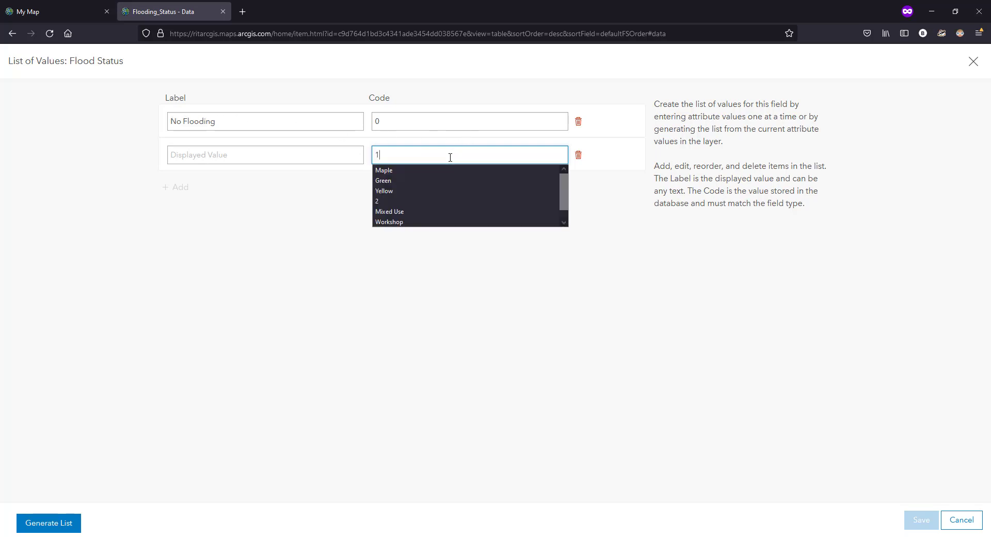
click(286, 160)
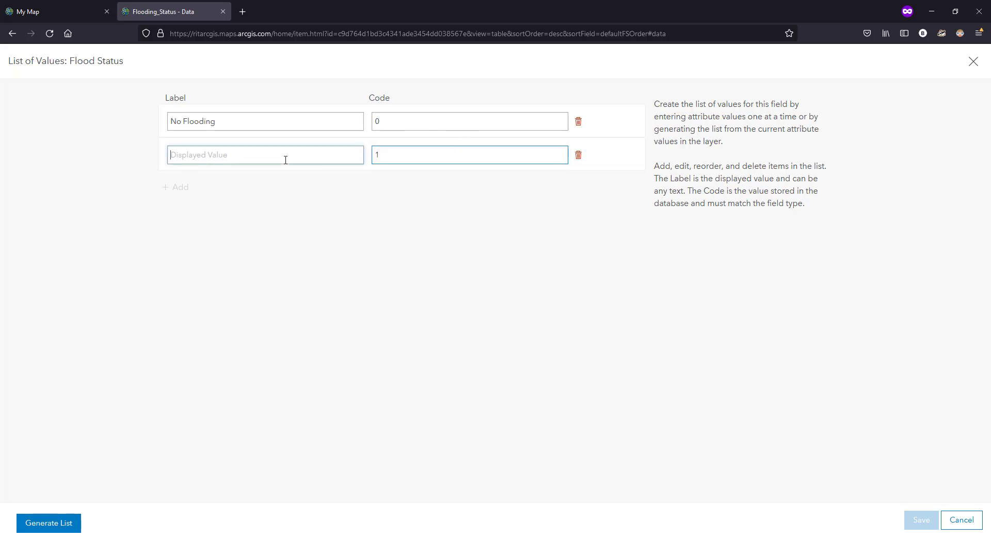
text(1% Flood)
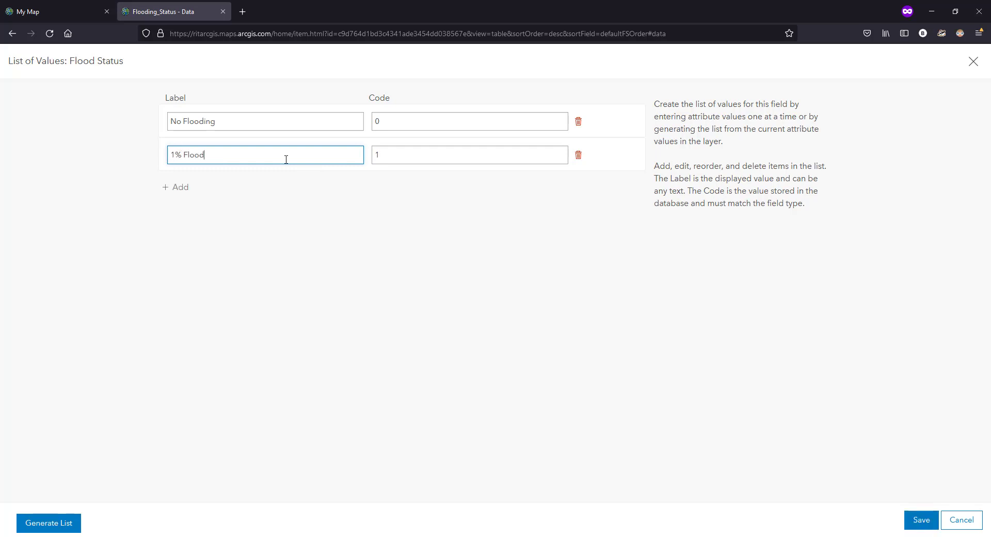
- Add a third value labelled .2 % Flood with code 2 to the Flood Status list and save the list
click(188, 190)
click(225, 187)
text(.2 % Flood)
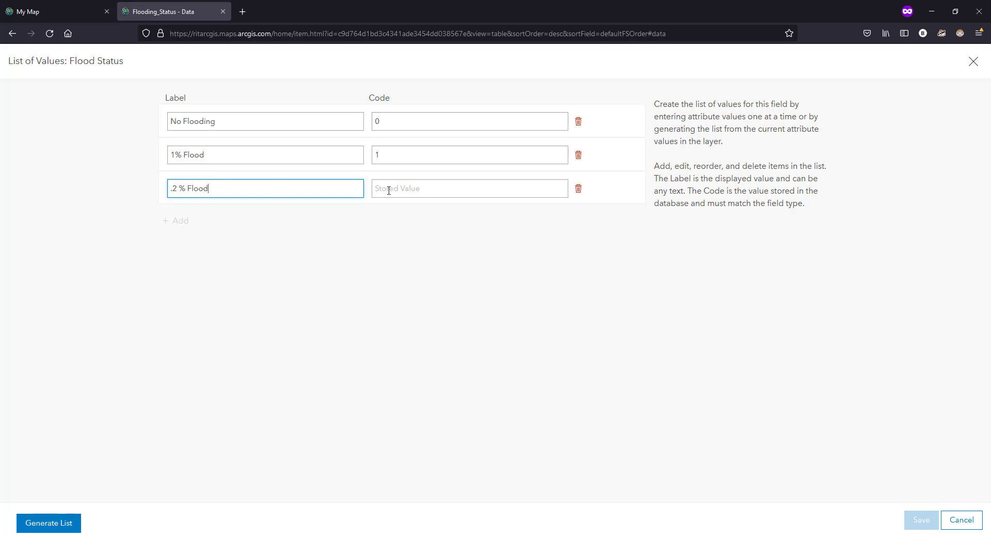
click(389, 191)
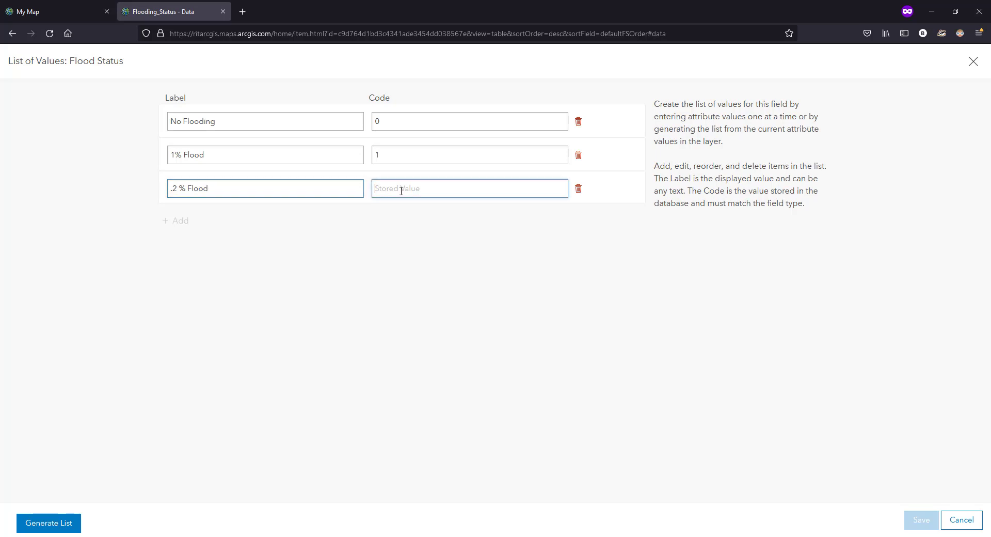
text(2)
click(453, 284)
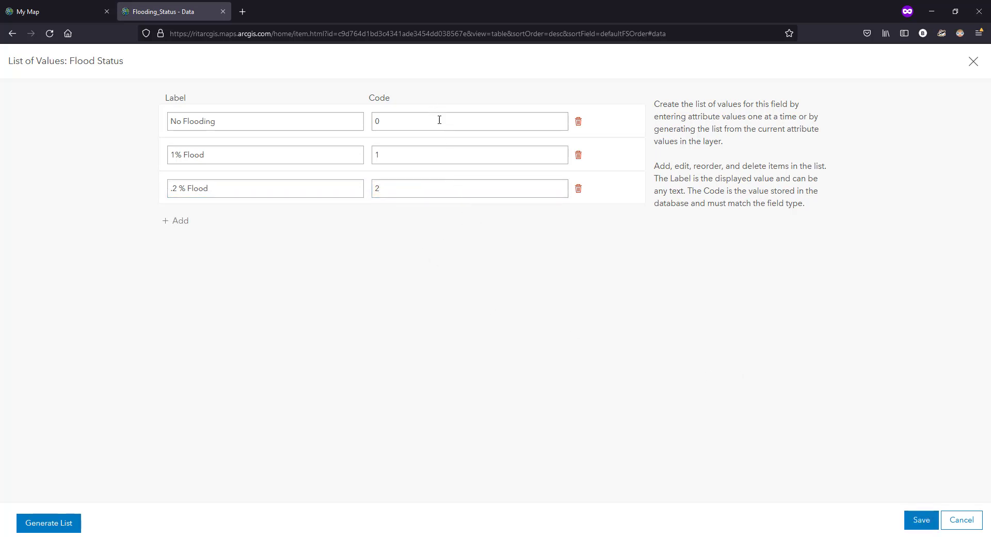
click(921, 522)
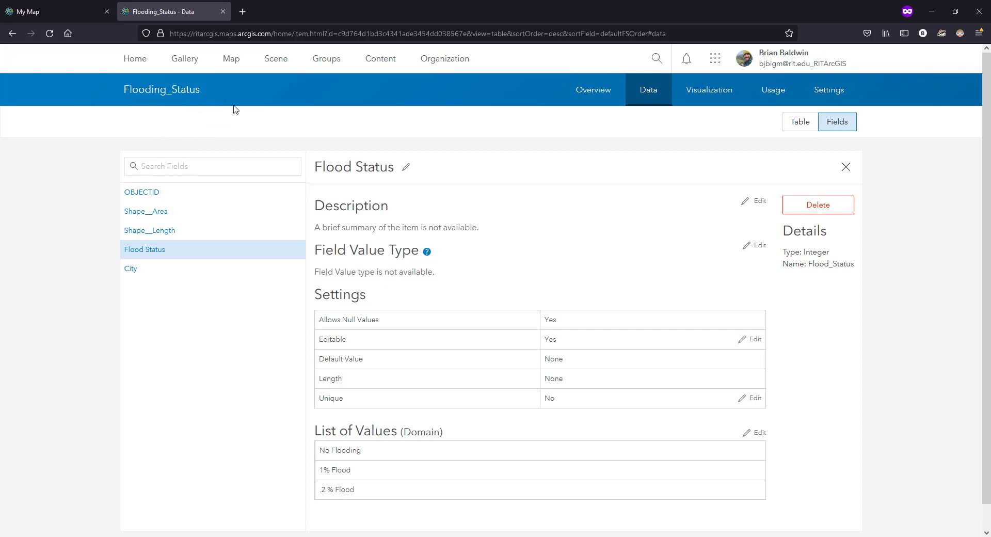
- Move the Flooding_Status feature layer from the root content folder into the Week 1 folder
click(381, 60)
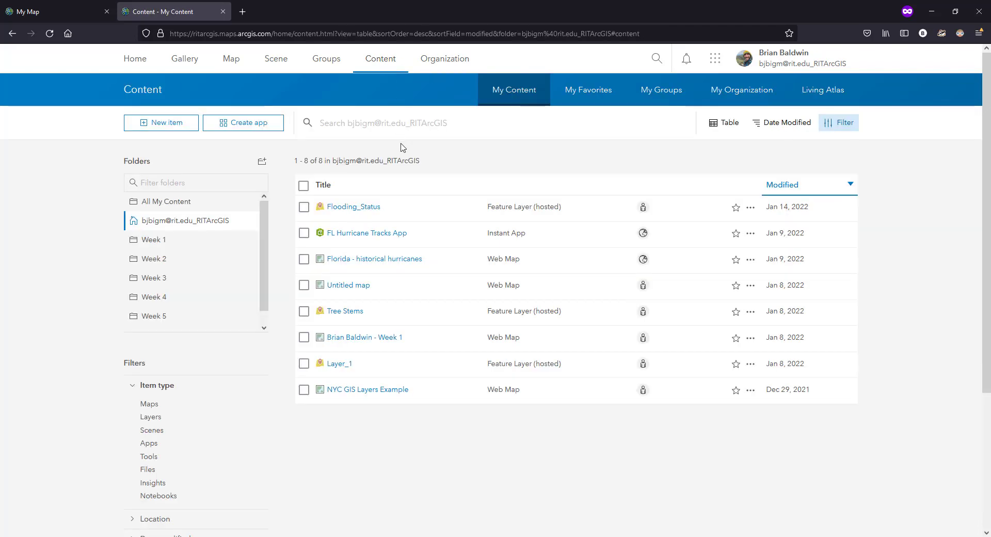
click(304, 207)
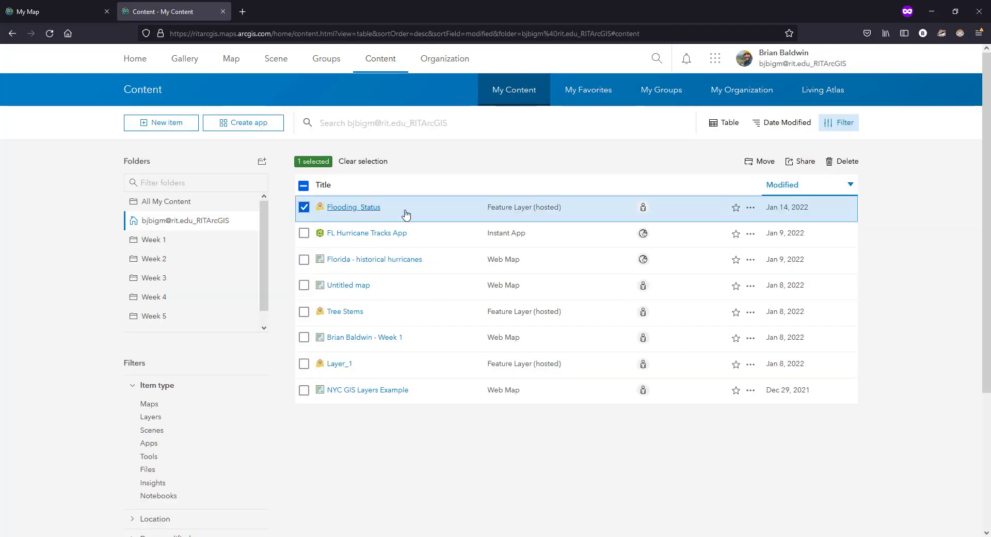
click(770, 164)
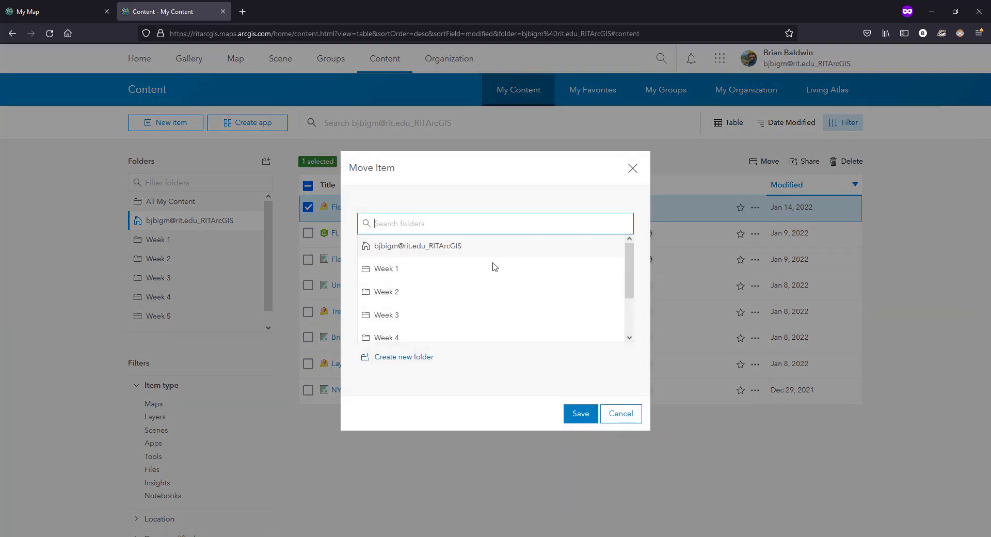
click(422, 276)
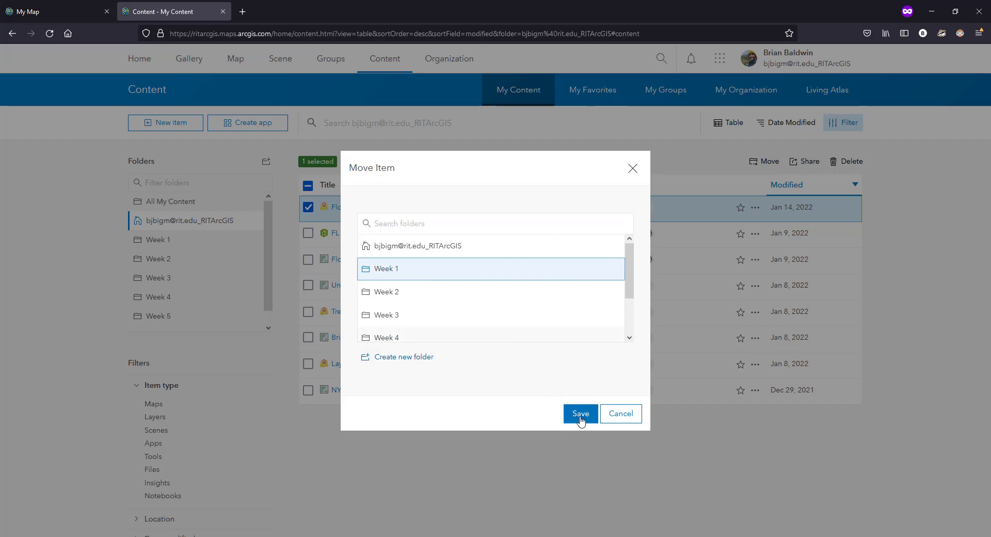
click(581, 421)
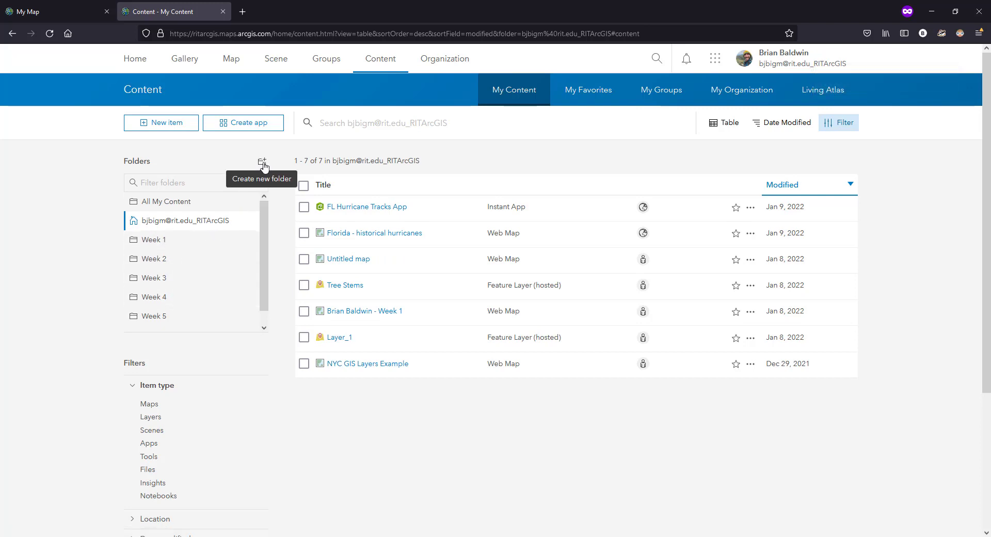
- Open the Week 1 - ArcGIS Online Map web map modified Jan 14, 2022 from the Week 1 folder in Map Viewer
click(171, 245)
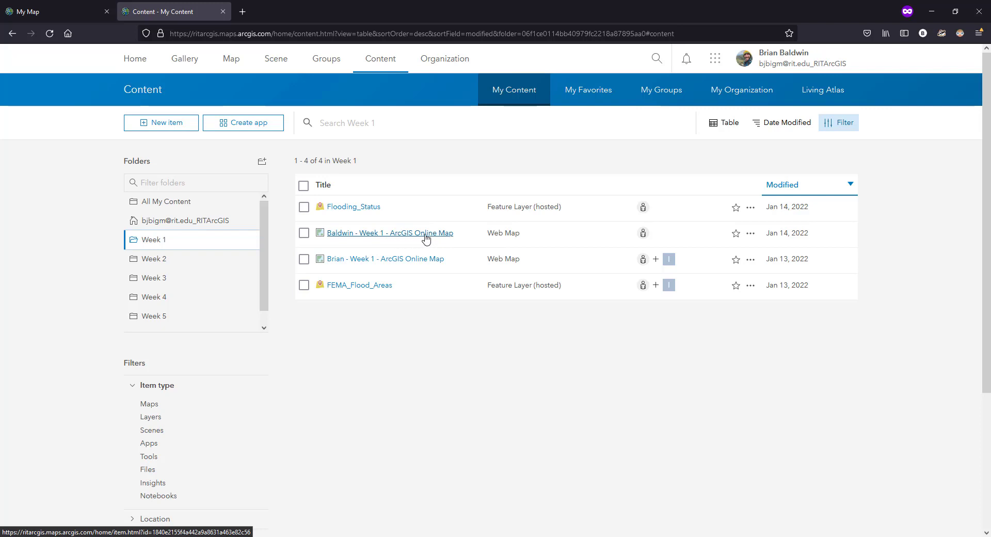
click(752, 234)
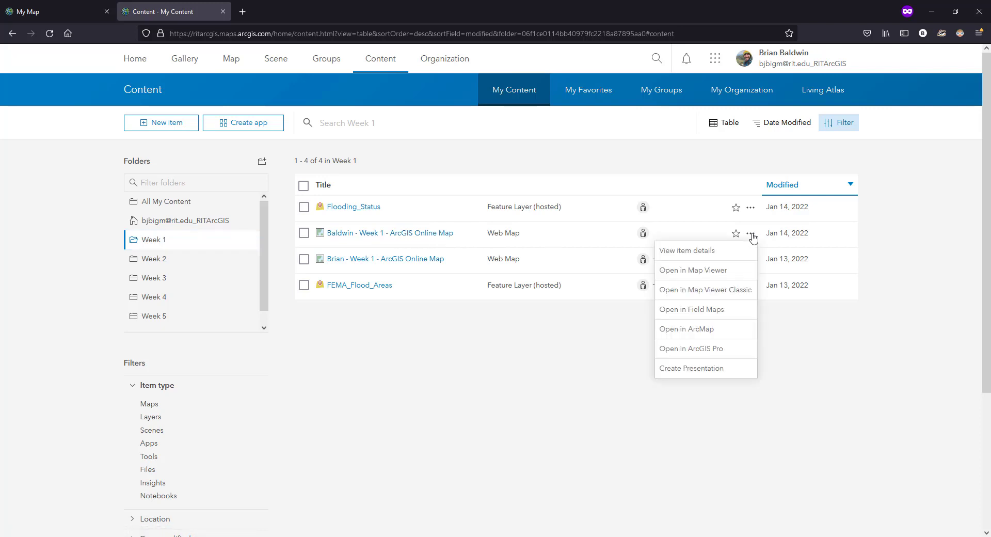
click(727, 273)
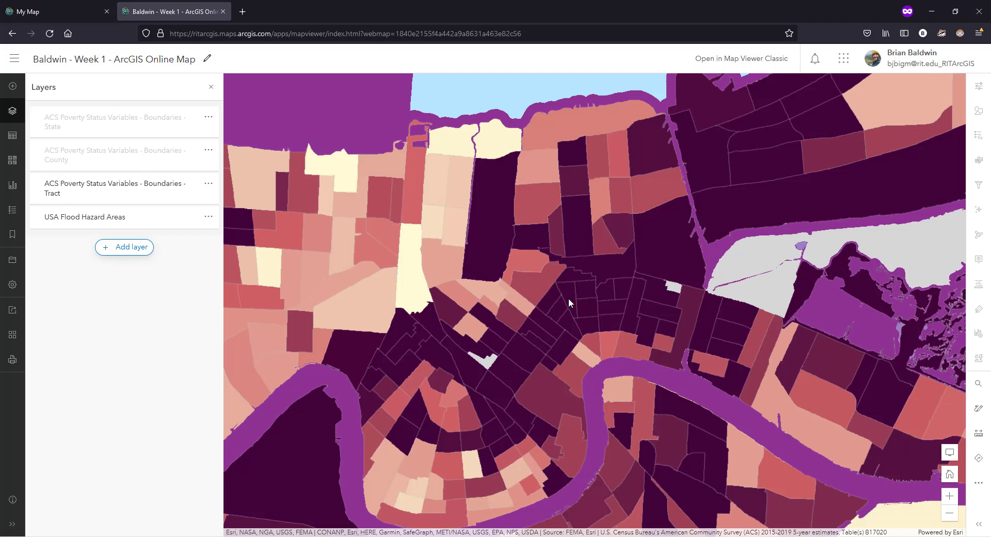
- Add the Flooding_Status layer from My Content to the web map and return to the layer list
click(132, 248)
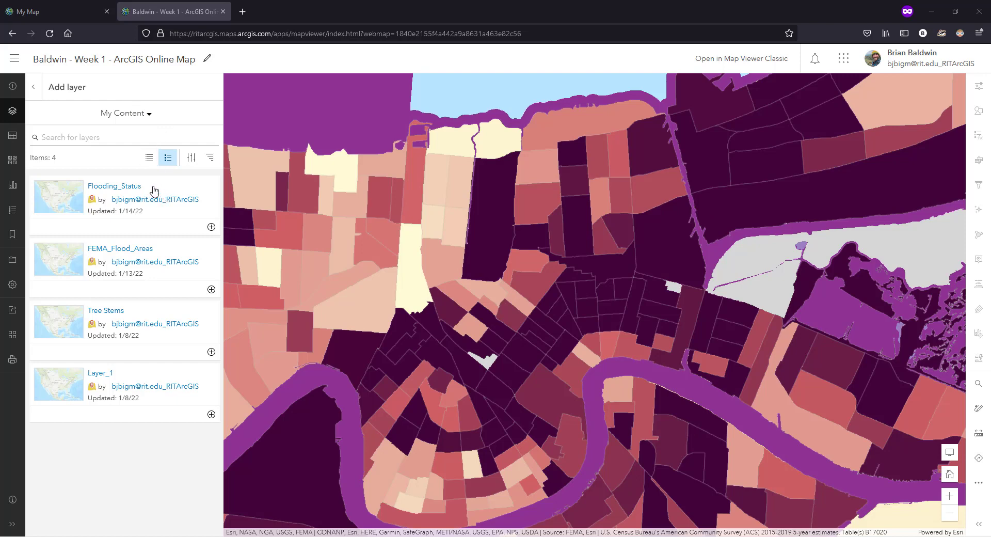
click(211, 228)
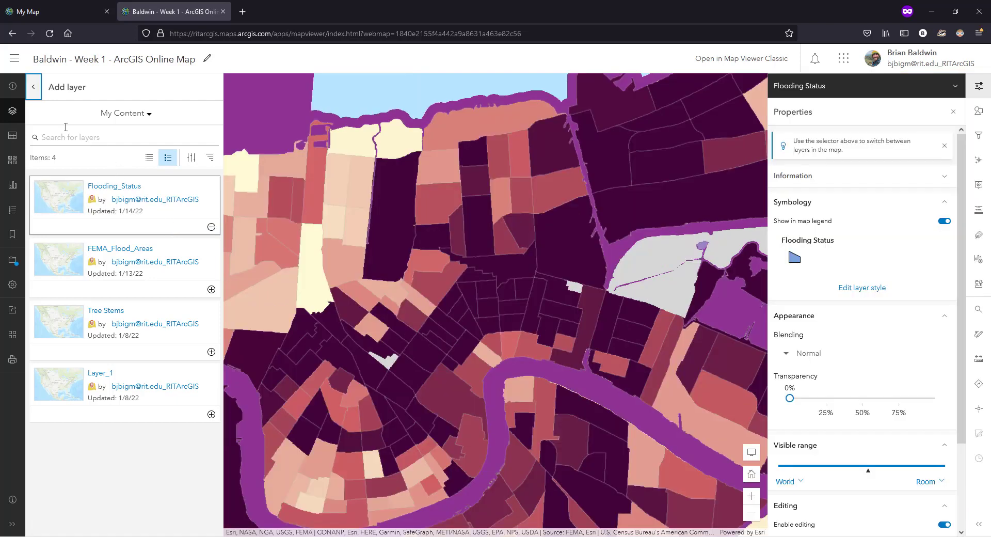
click(33, 87)
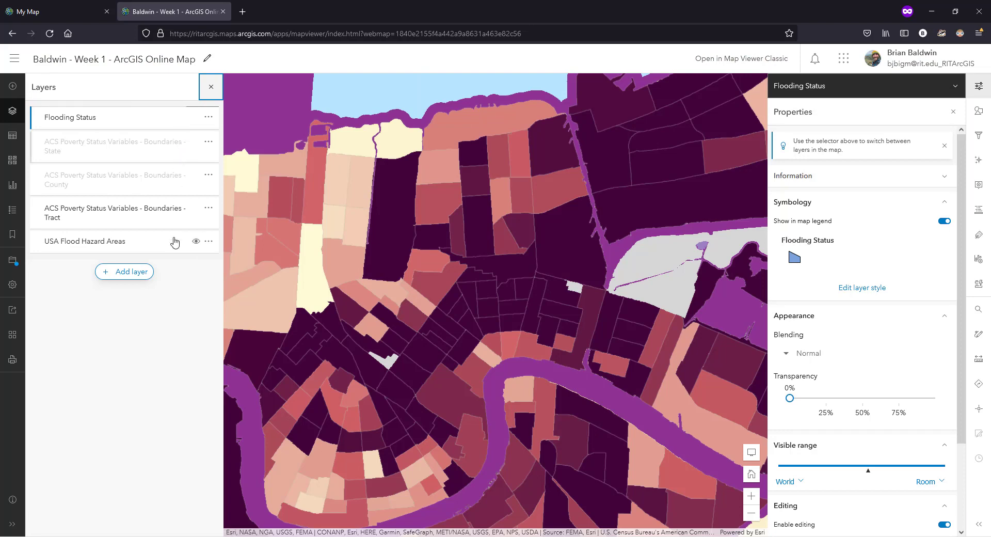
- Check the fields in the Flooding Status layer's attribute table and close the table
click(209, 118)
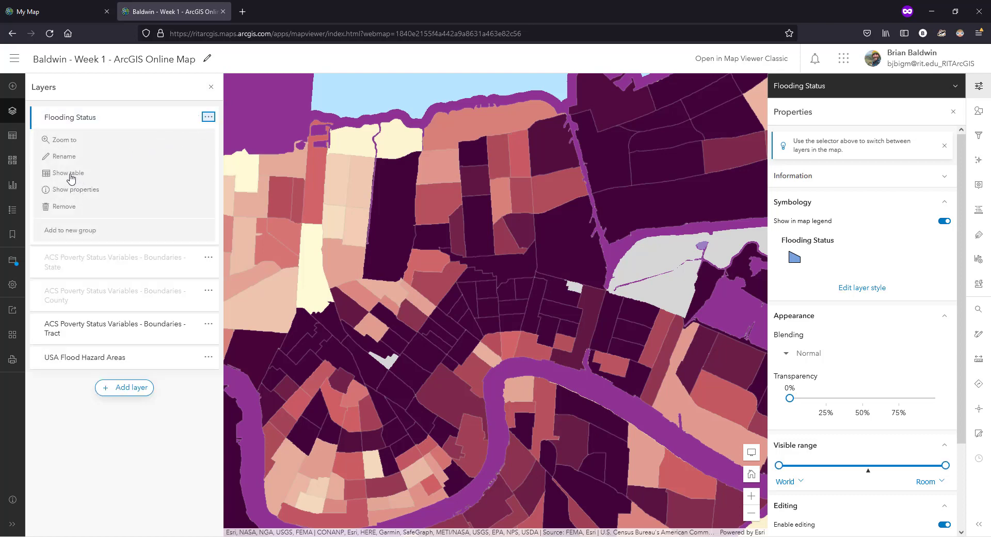
click(71, 178)
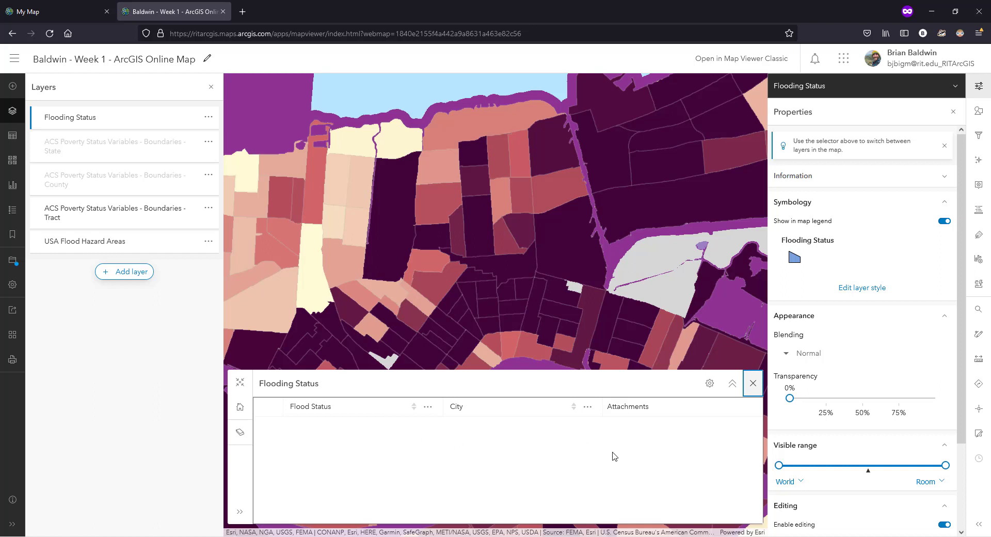
click(753, 384)
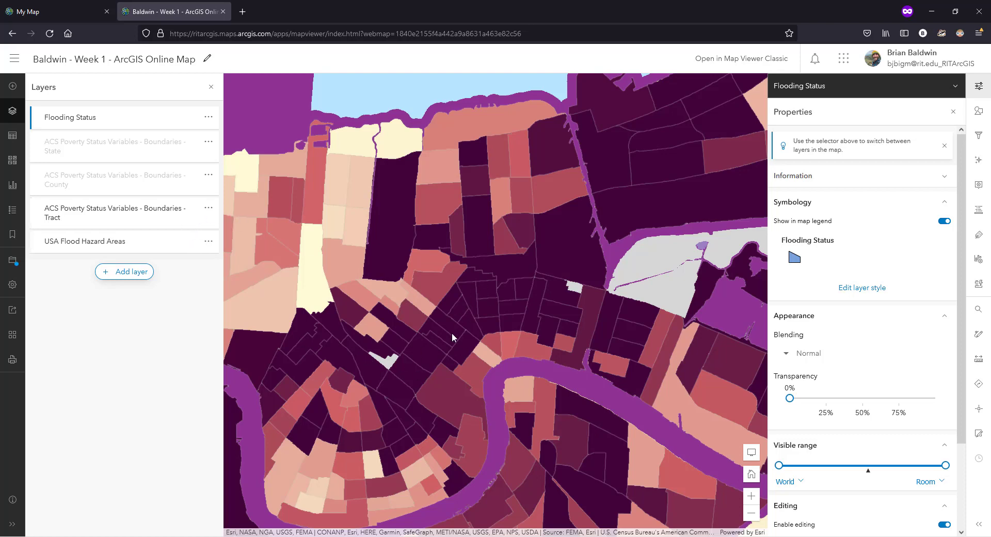
- Hide the ACS Poverty Status Variables - Boundaries - Tract layer so the flood hazard areas show
click(196, 207)
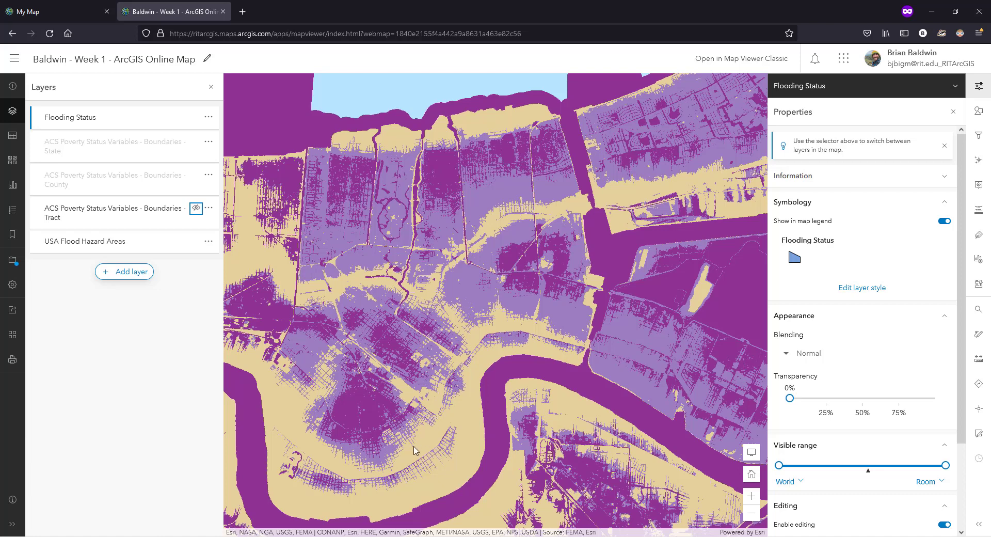
click(197, 209)
click(196, 209)
click(196, 209)
click(196, 209)
- Draw a new Flooding Status polygon around the dark purple flood area inside the river bend south of the city centre
click(120, 120)
click(120, 121)
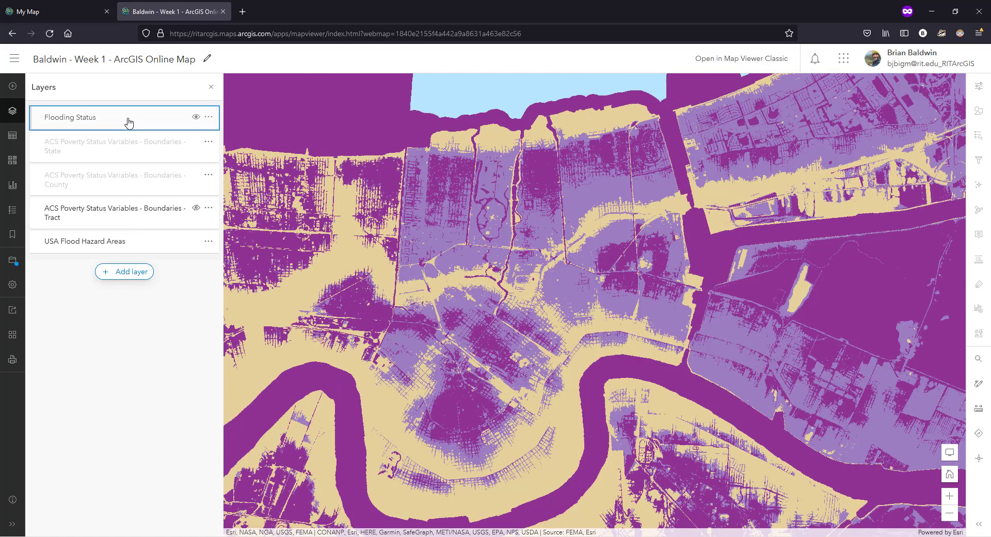
click(130, 122)
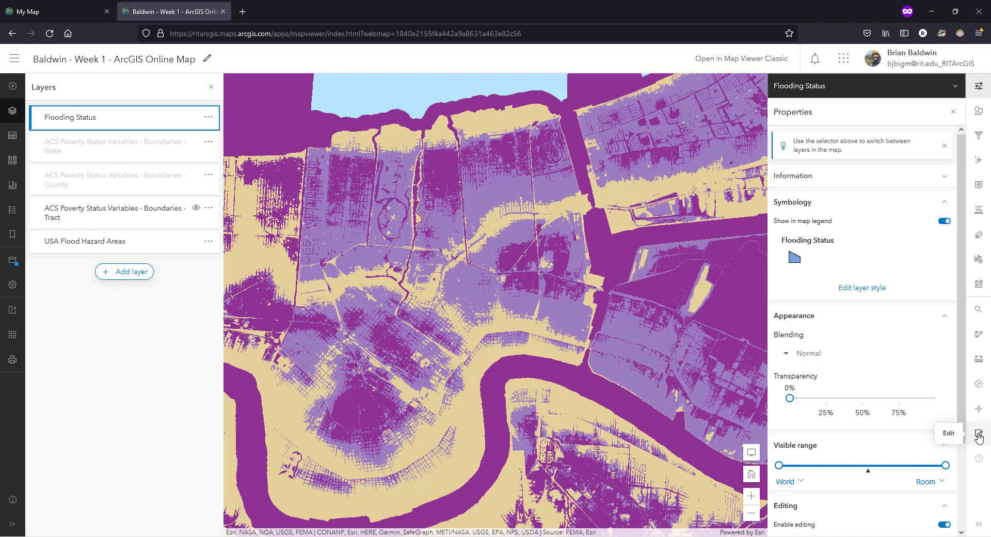
click(979, 435)
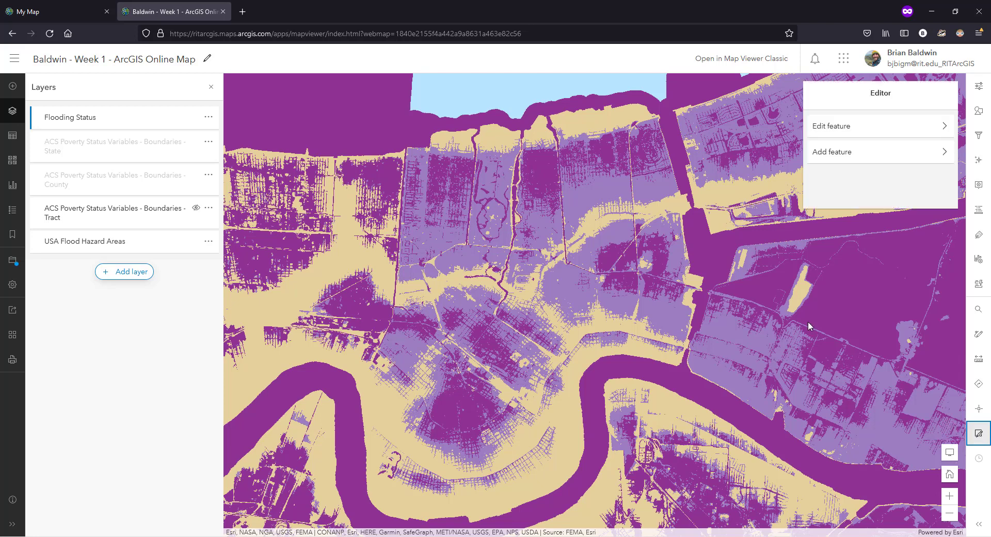
click(861, 153)
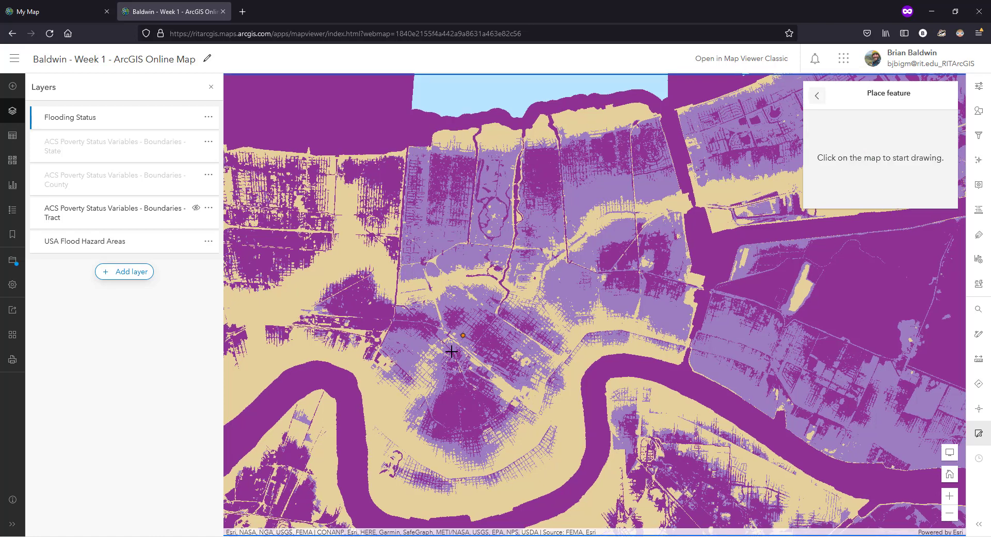
click(453, 352)
click(447, 375)
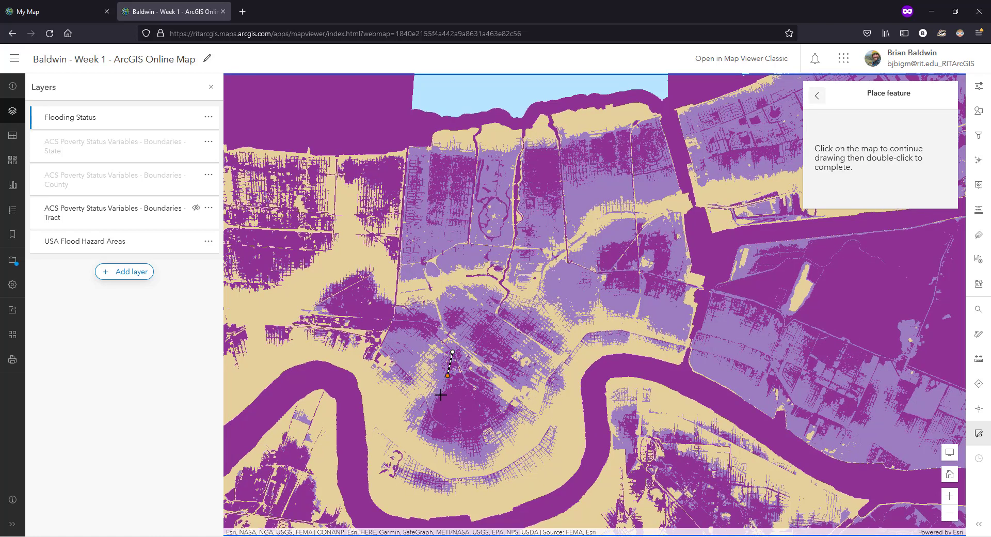
click(435, 399)
click(425, 417)
click(429, 431)
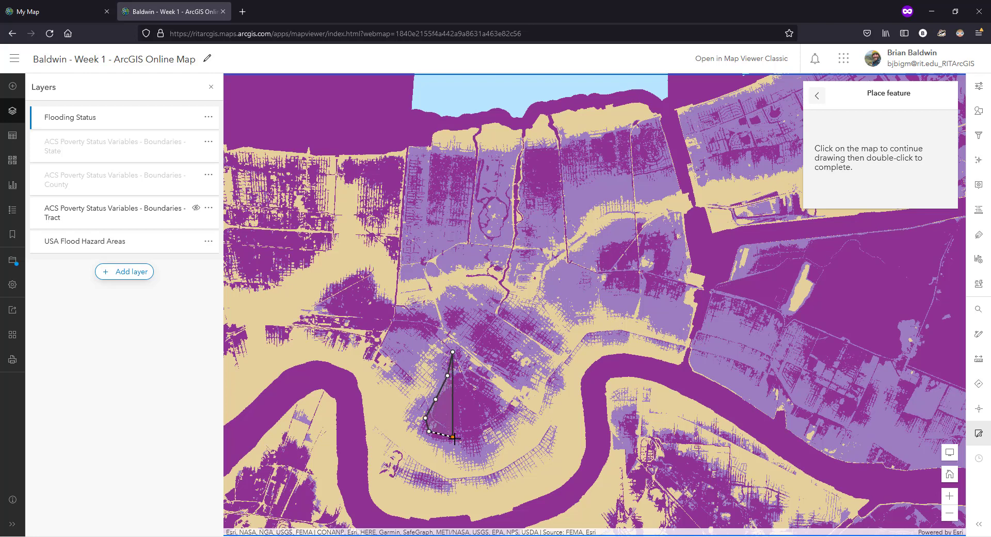
click(455, 439)
click(489, 435)
click(506, 420)
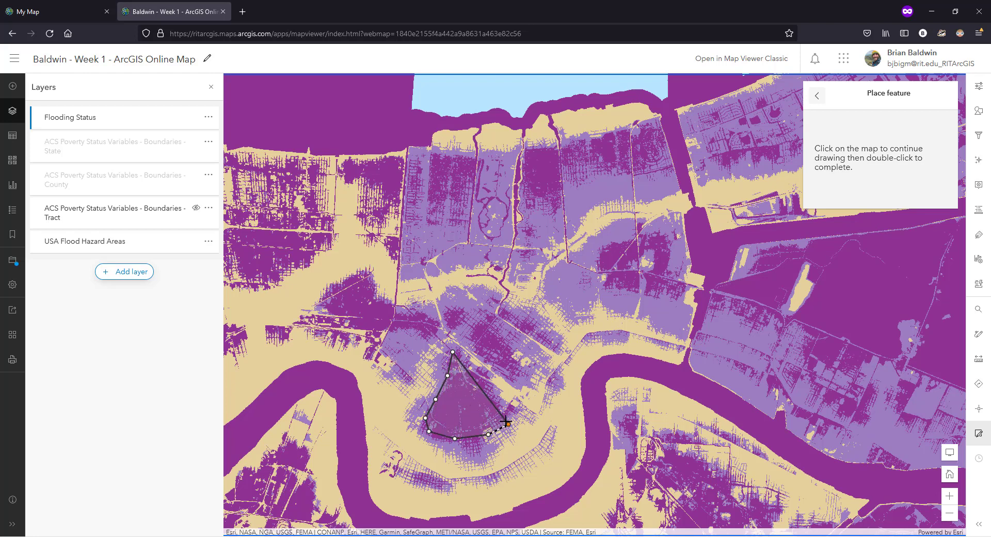
click(513, 409)
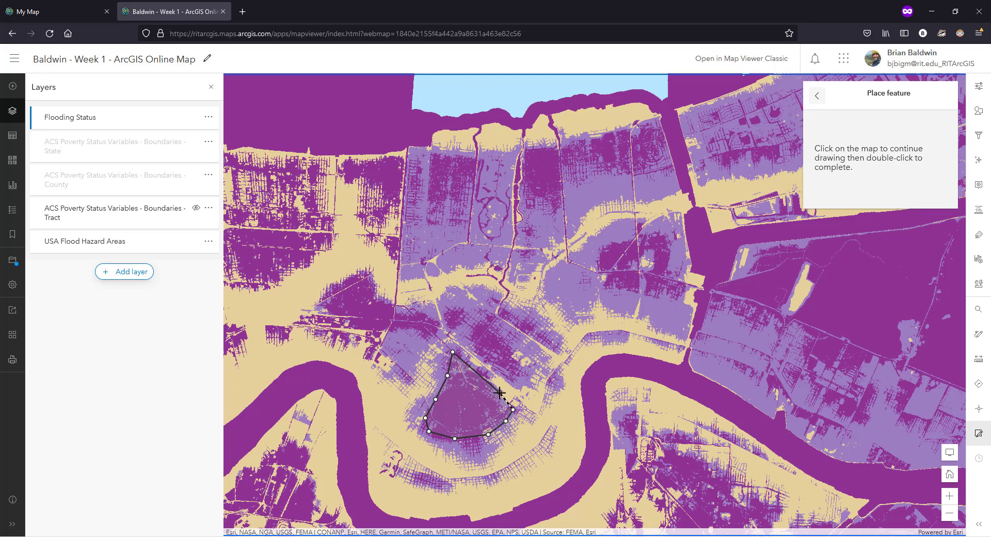
click(499, 392)
click(488, 378)
click(484, 371)
click(474, 365)
double_click(462, 362)
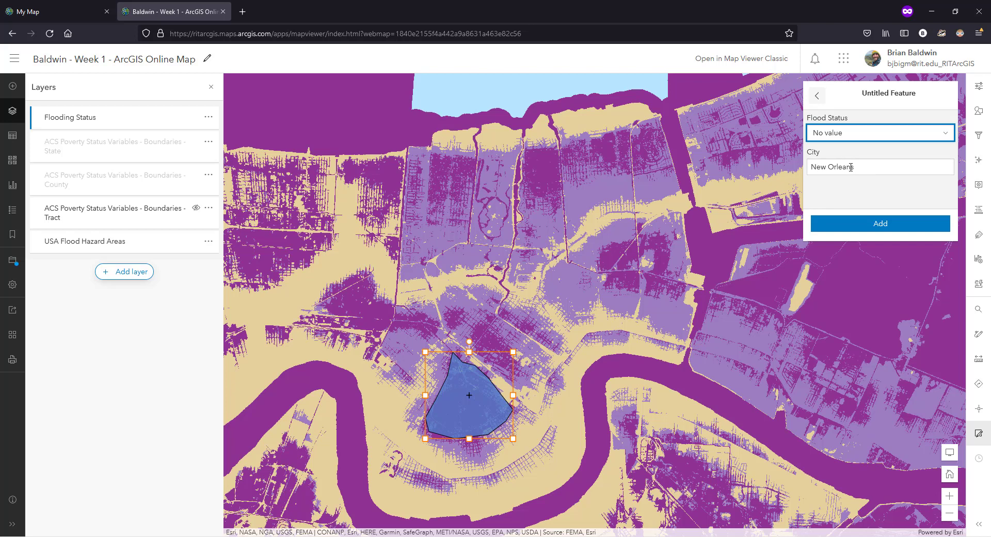
- Set the new polygon's Flood Status to 1% Flood and add the feature to the layer
click(948, 135)
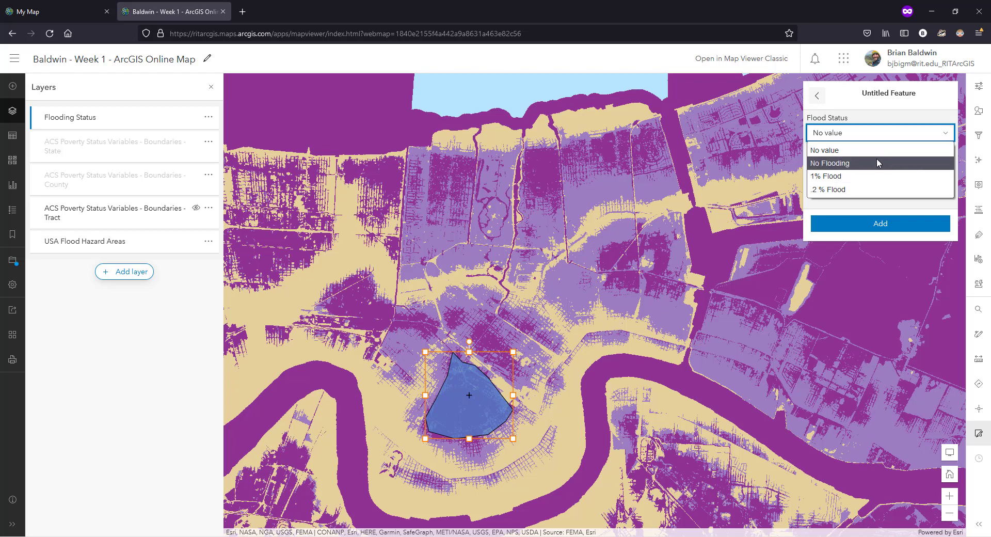
click(861, 183)
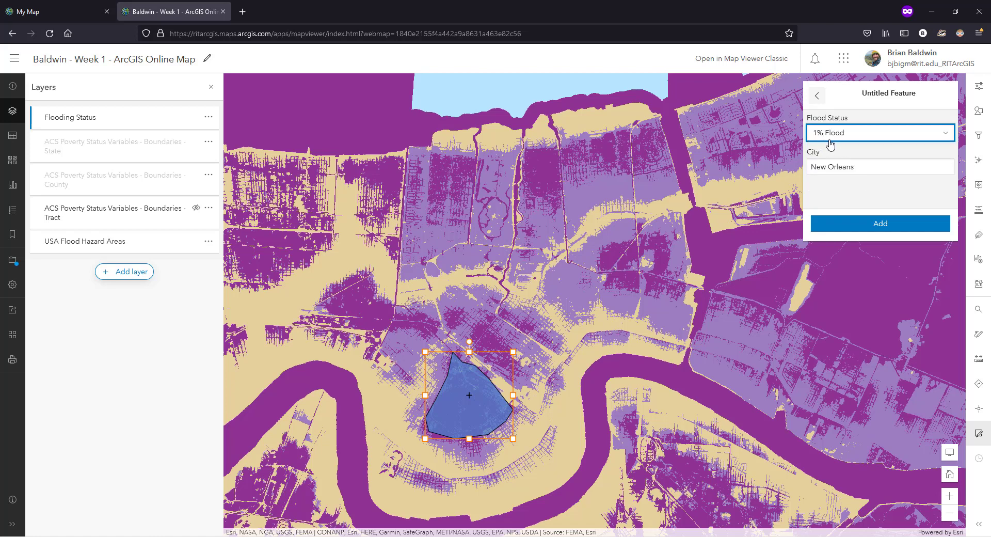
click(872, 227)
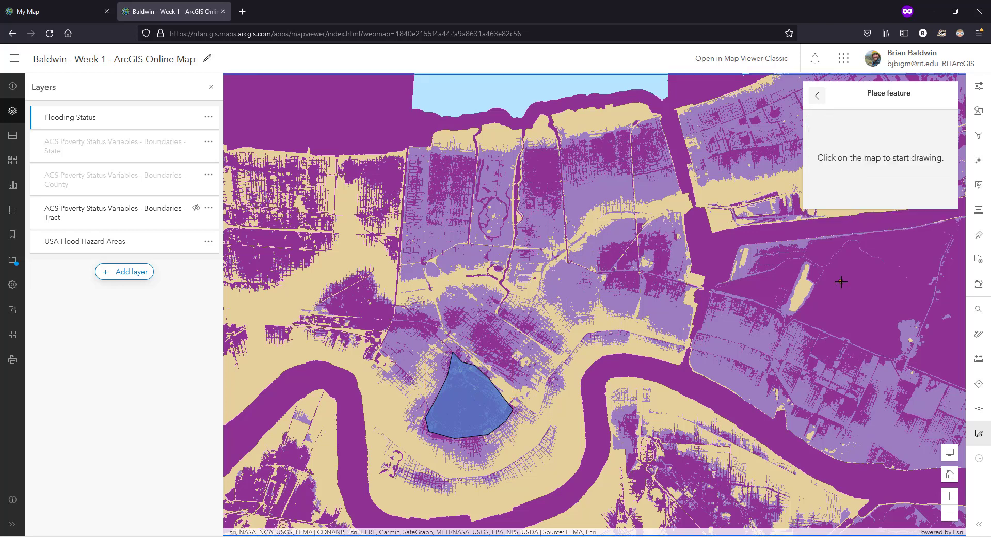
- Draw a Flooding Status polygon around the dark purple flood area northeast of the existing polygon, just west of the north-south canal
click(622, 238)
click(605, 243)
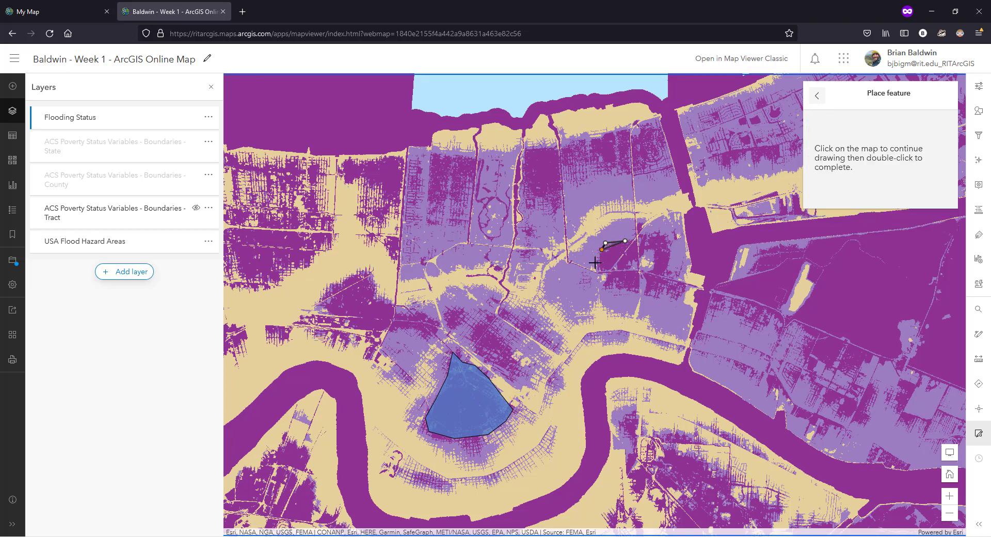
click(595, 263)
click(598, 275)
click(604, 288)
click(643, 291)
click(665, 300)
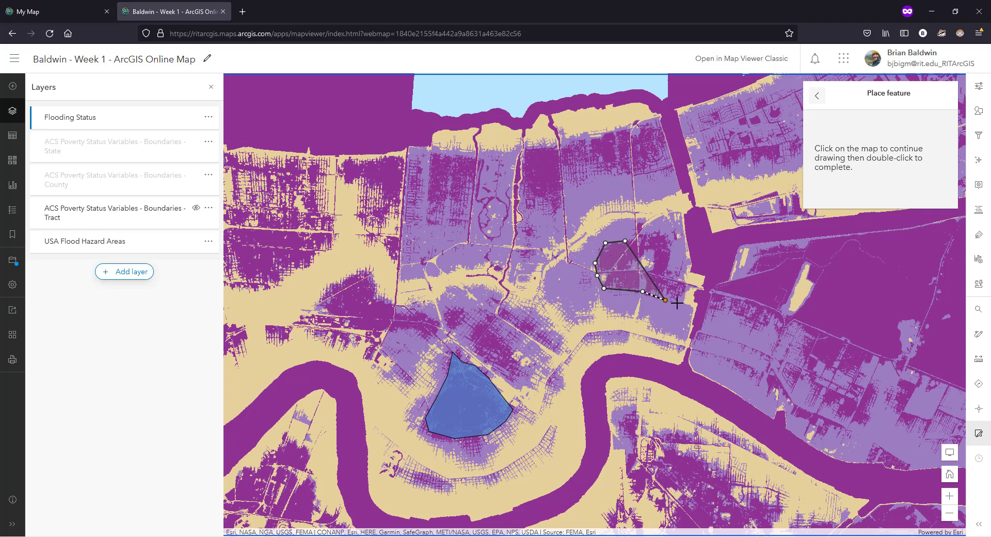
click(682, 303)
click(686, 292)
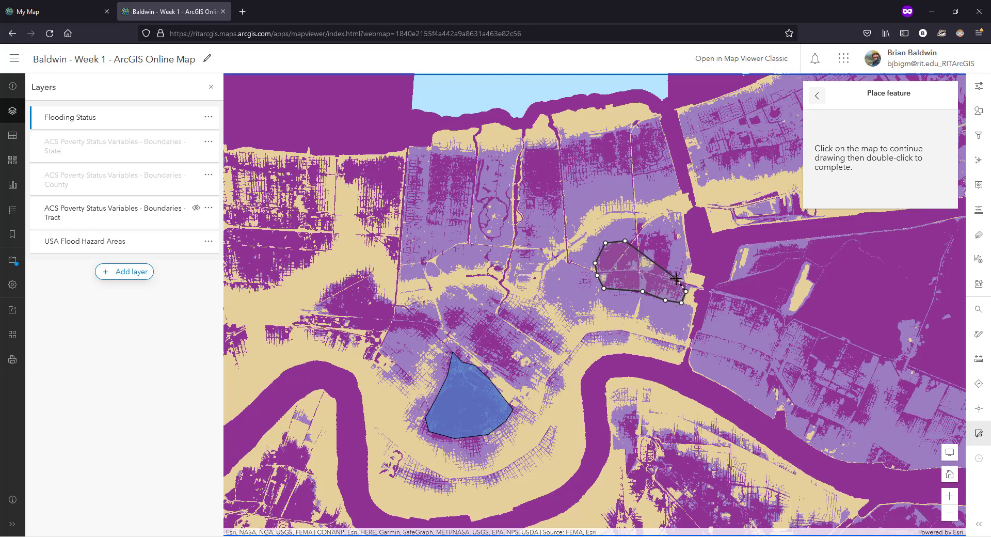
click(676, 278)
click(666, 273)
click(668, 258)
click(668, 247)
click(665, 239)
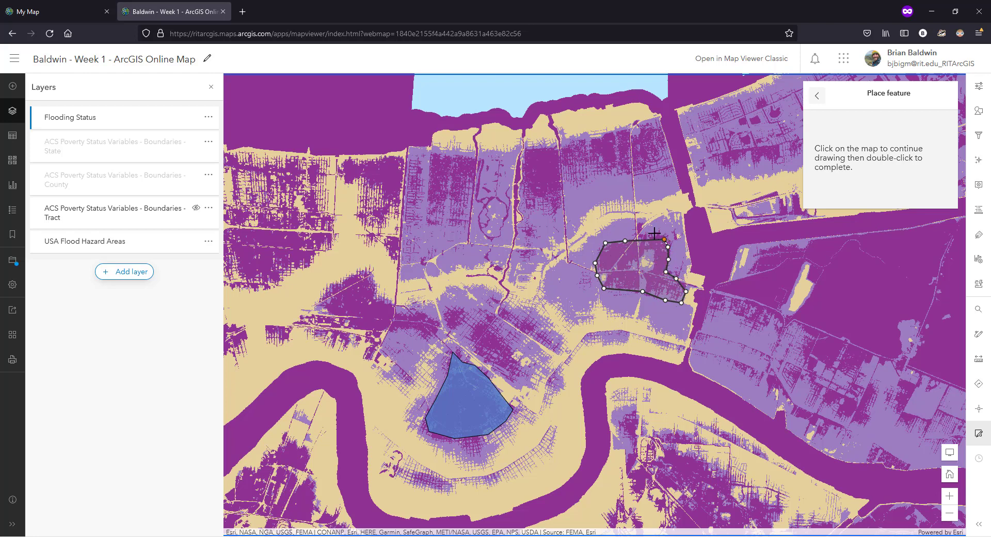
click(650, 233)
double_click(632, 235)
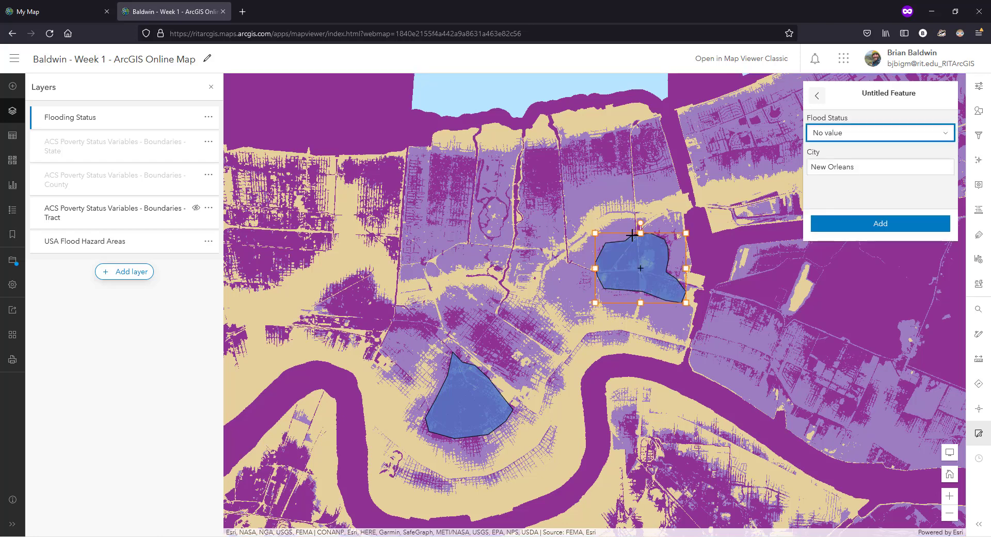
- Set the new northeastern polygon's Flood Status to 1% Flood and add the feature to the layer
click(928, 136)
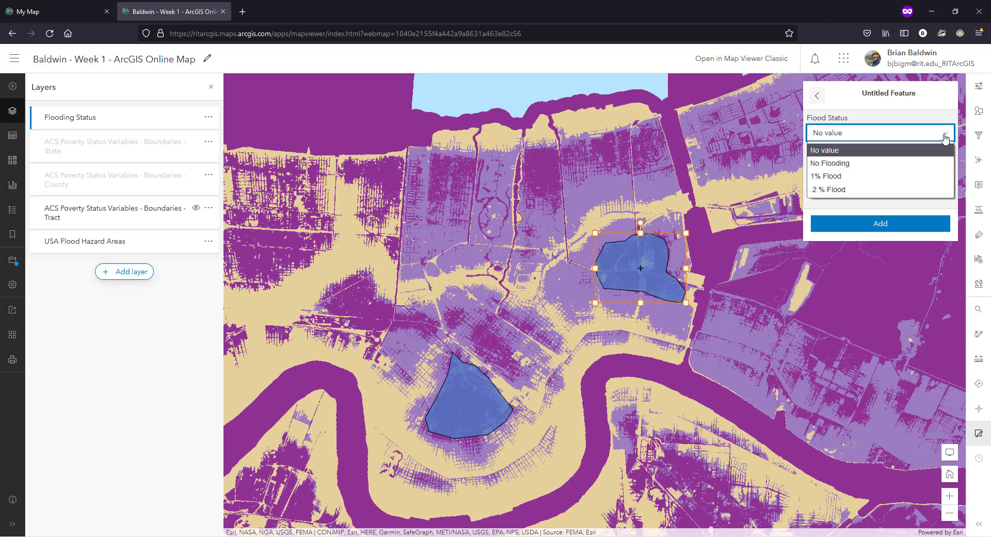
click(858, 177)
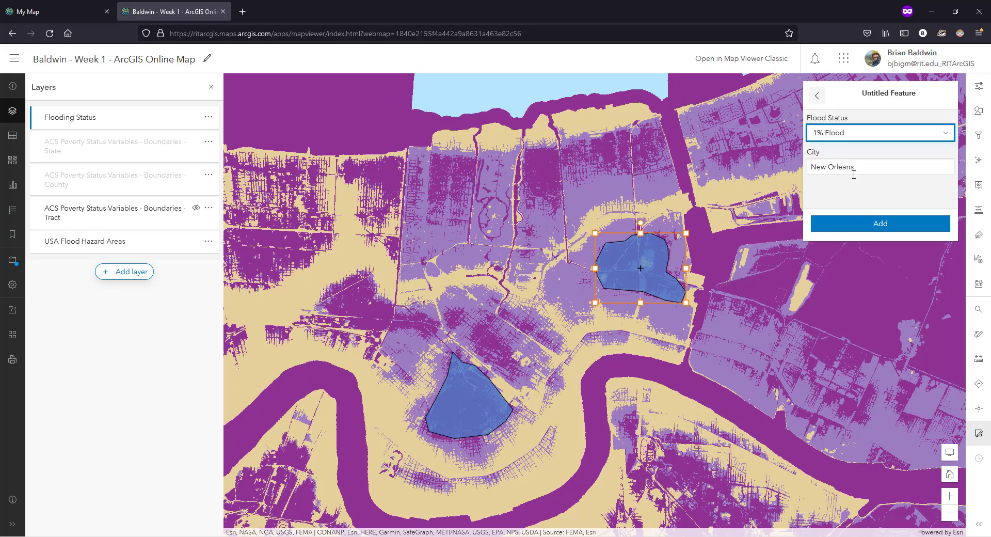
click(877, 225)
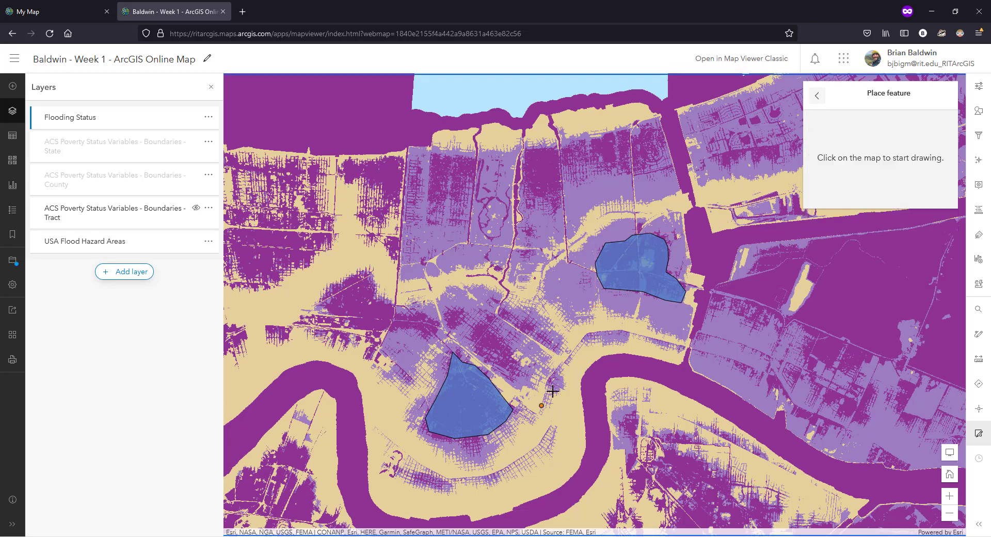
- Draw a crescent-shaped Flooding Status polygon along the tan strip between the southern 1% Flood polygon and the river bend
click(526, 391)
click(528, 403)
click(532, 412)
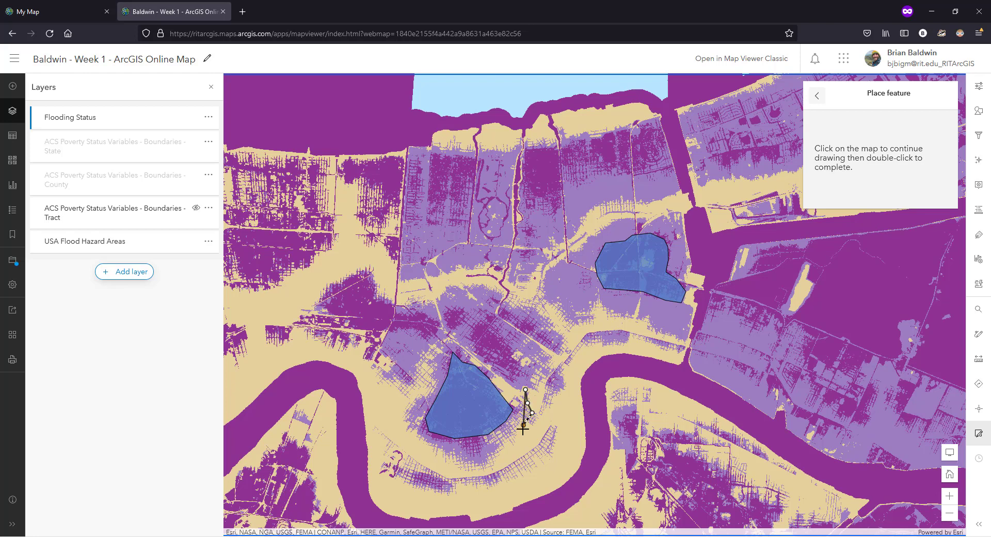
click(504, 442)
click(493, 459)
click(473, 463)
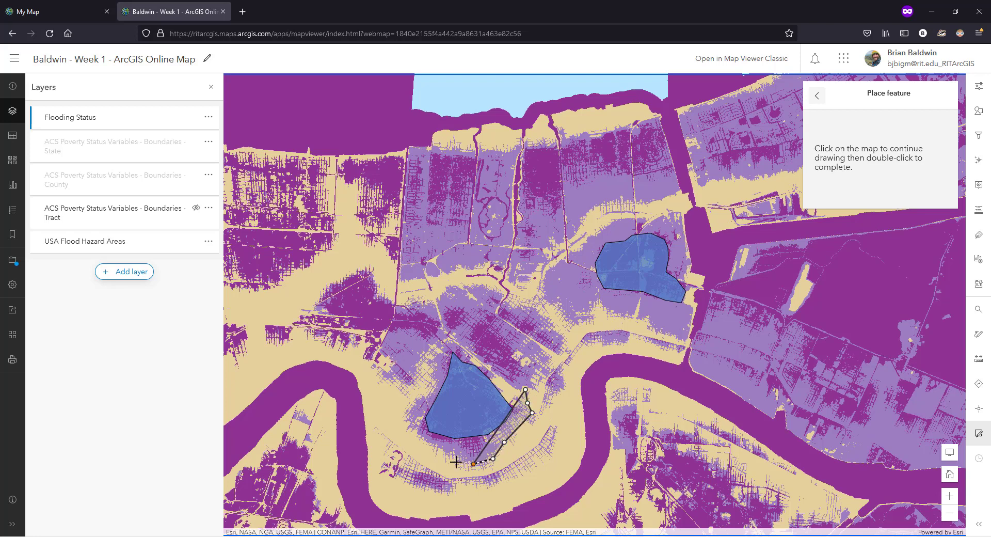
click(447, 457)
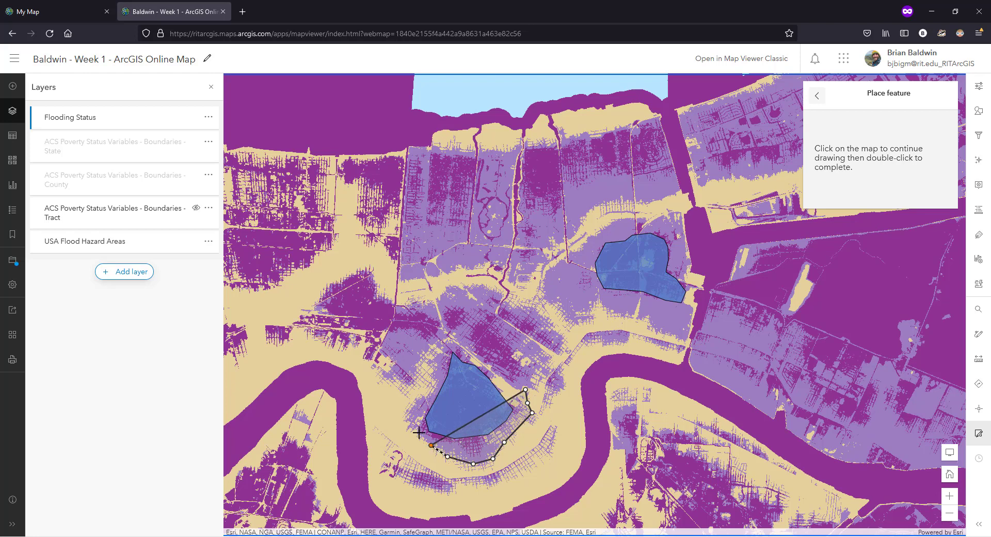
click(432, 445)
click(400, 419)
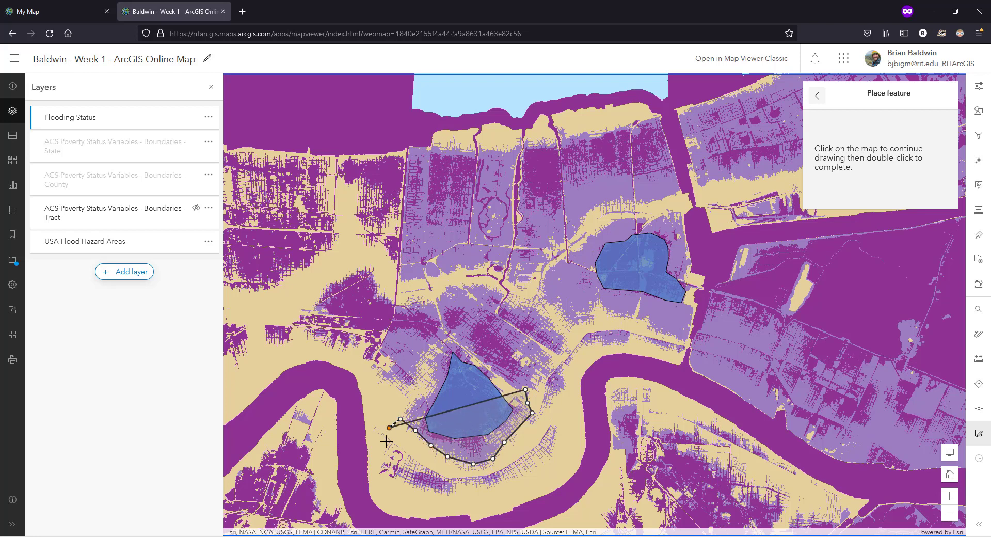
click(386, 441)
click(423, 467)
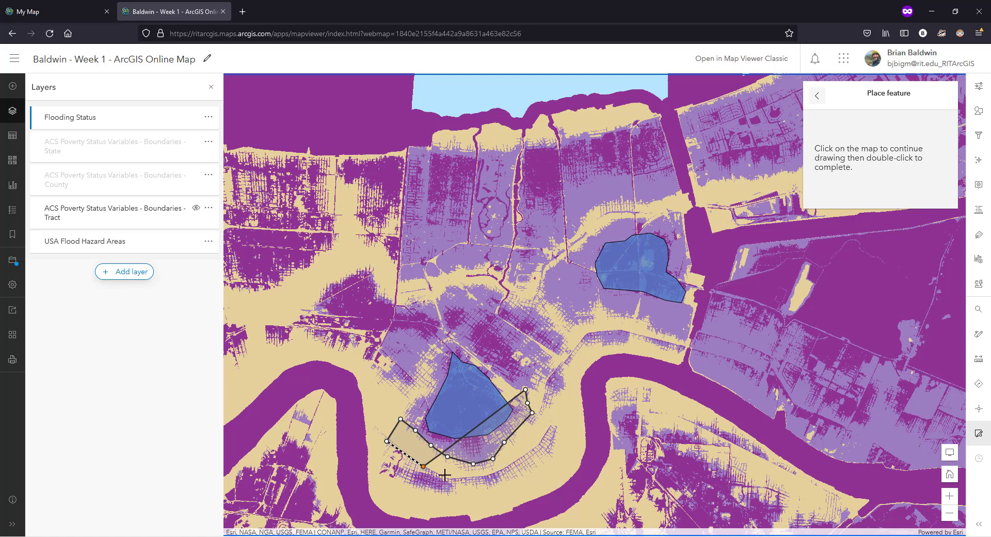
click(451, 477)
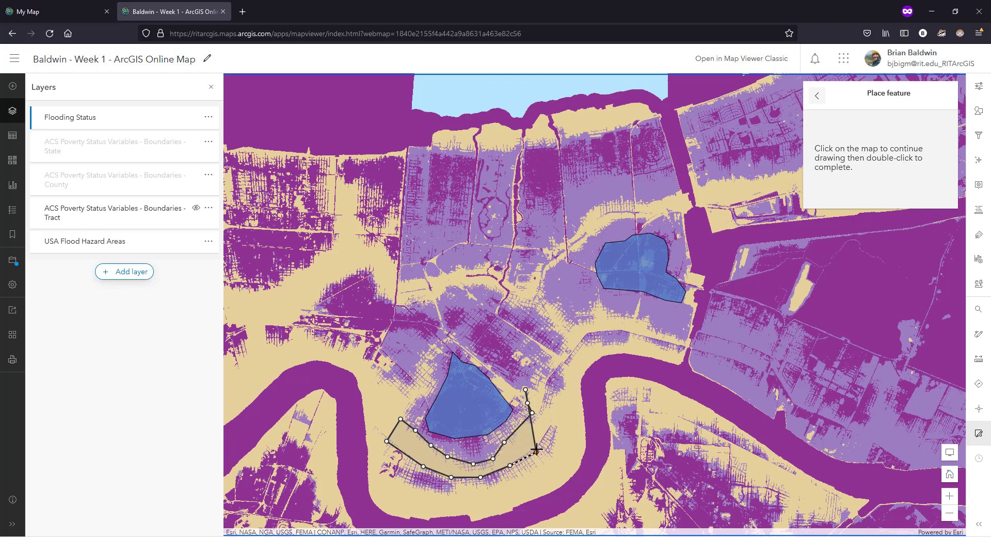
click(548, 425)
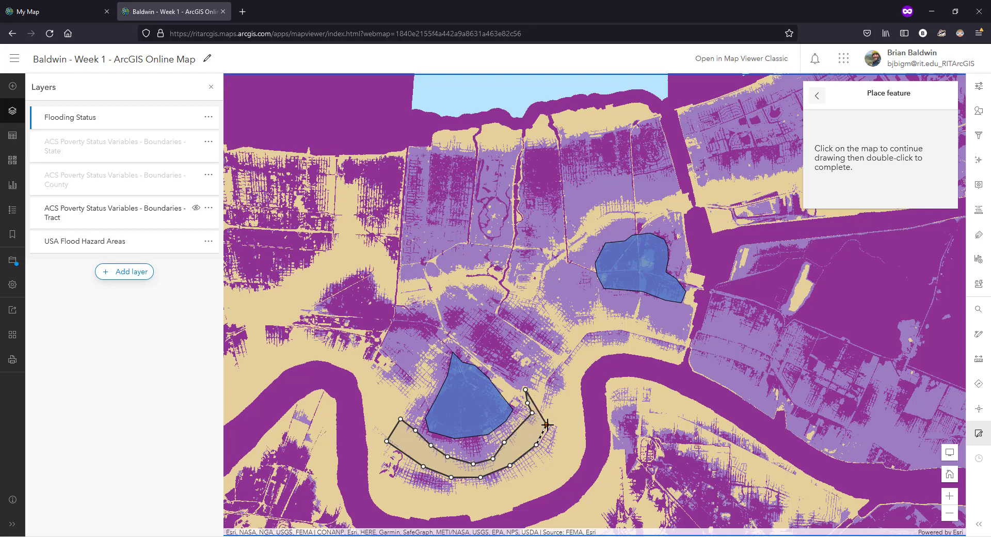
double_click(542, 389)
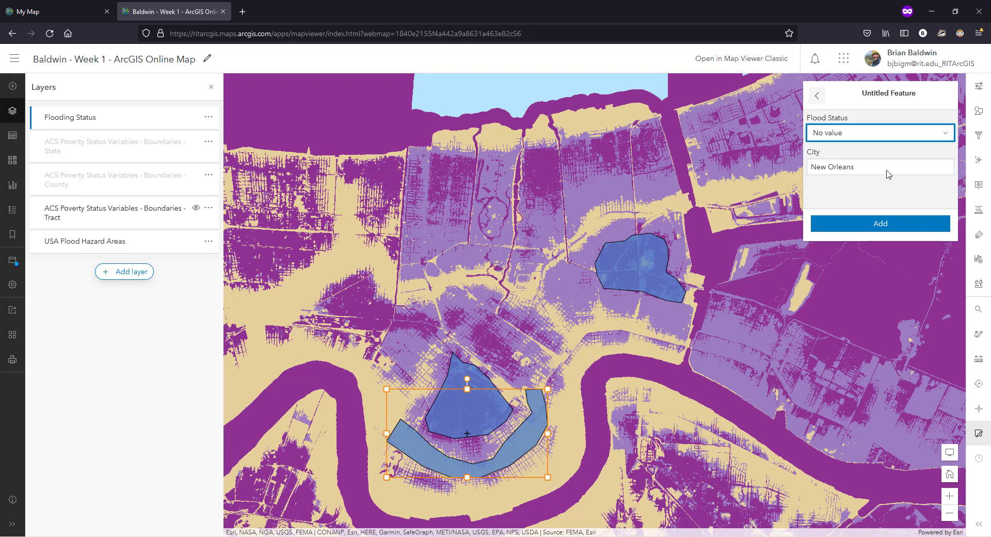
- Set the crescent polygon's Flood Status to No Flooding and add the feature to the layer
click(924, 134)
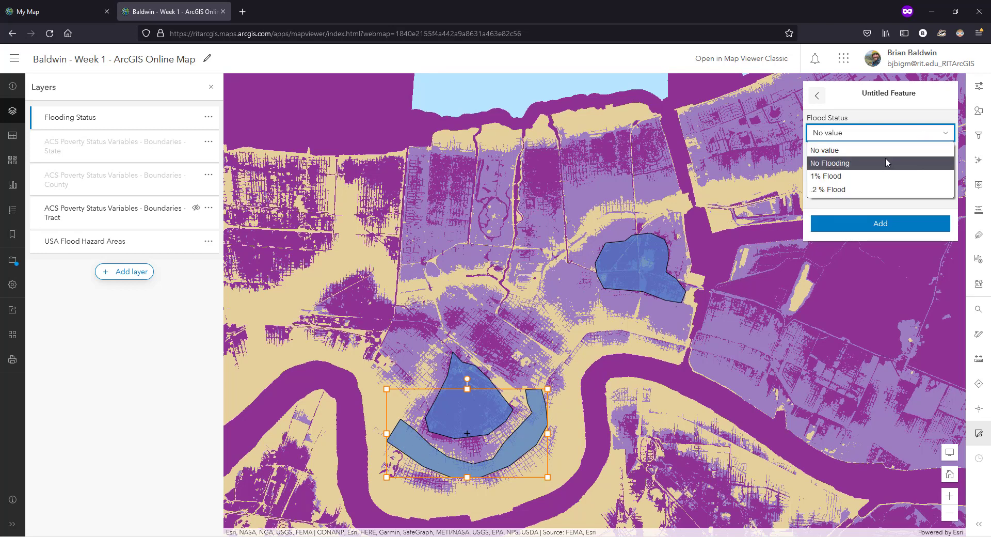
click(883, 164)
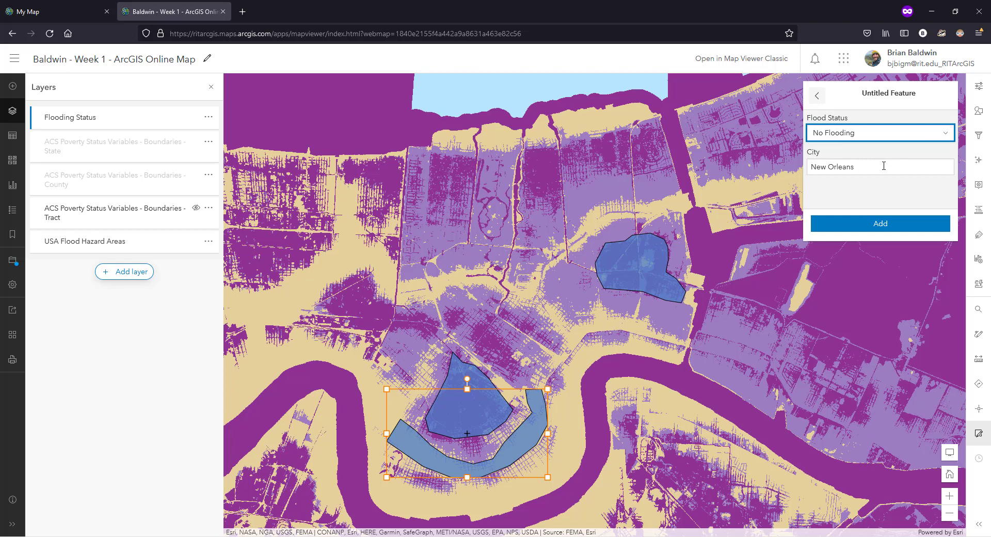
click(877, 224)
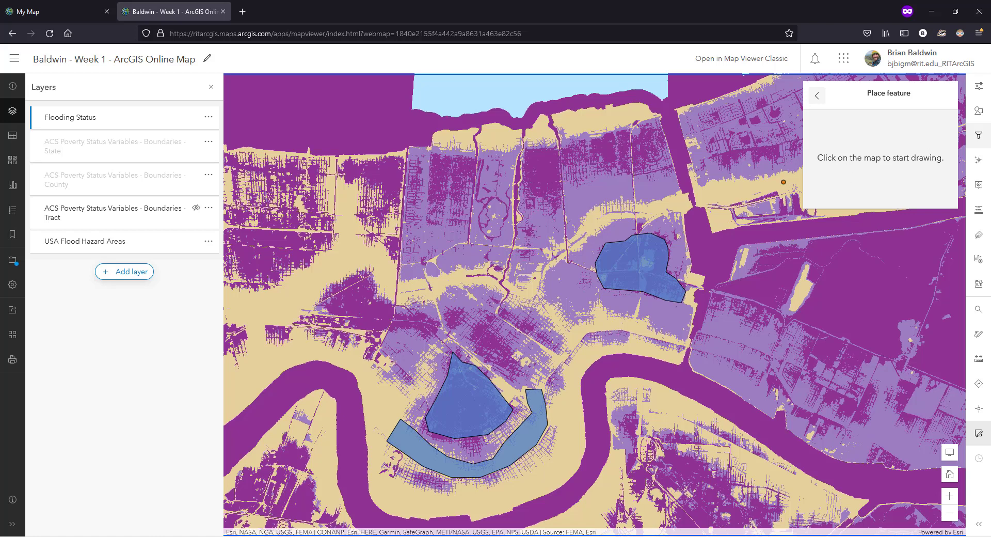
- Style the Flooding Status layer by its Flood Status field
click(981, 118)
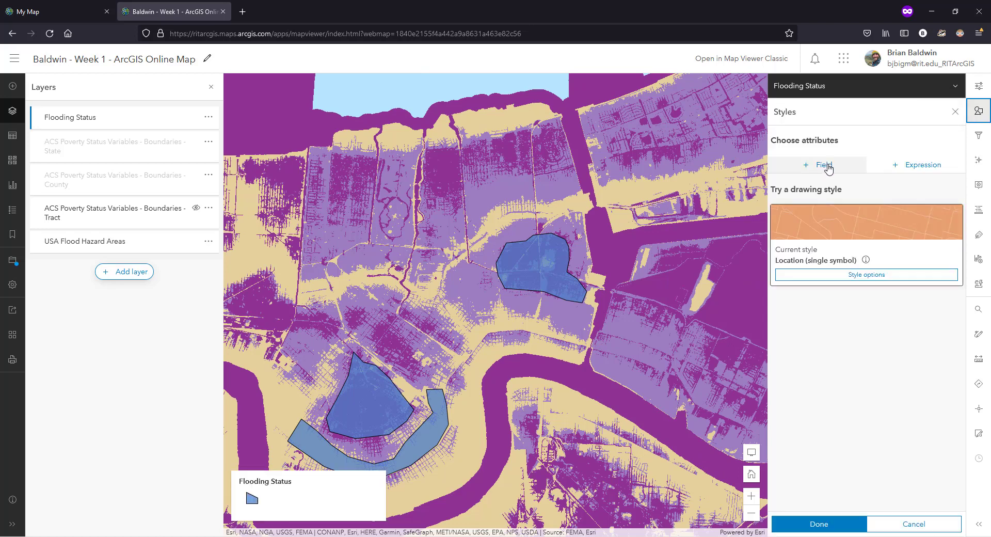
click(828, 166)
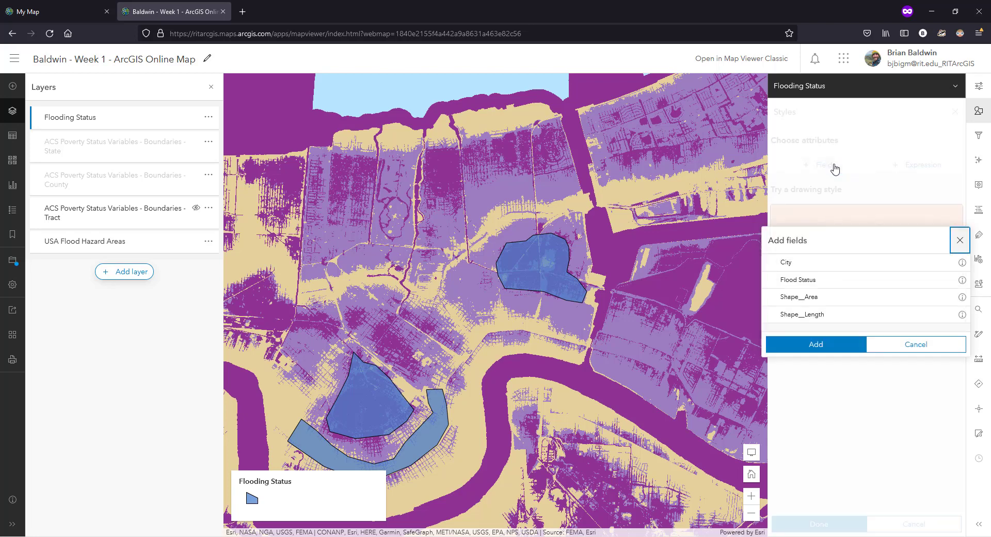
click(868, 285)
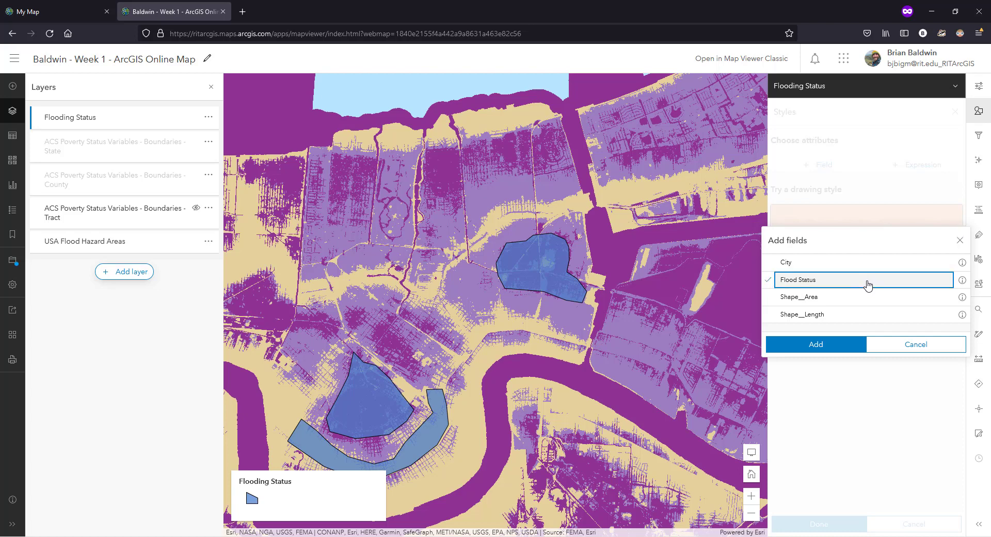
click(829, 346)
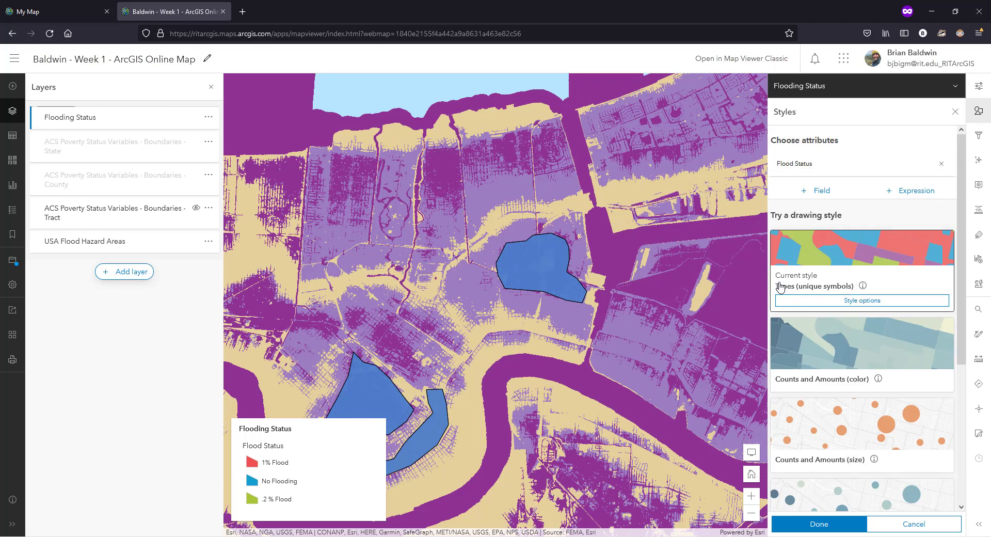
- Turn off the fill of the 1% Flood symbol and colour its outline red
click(901, 304)
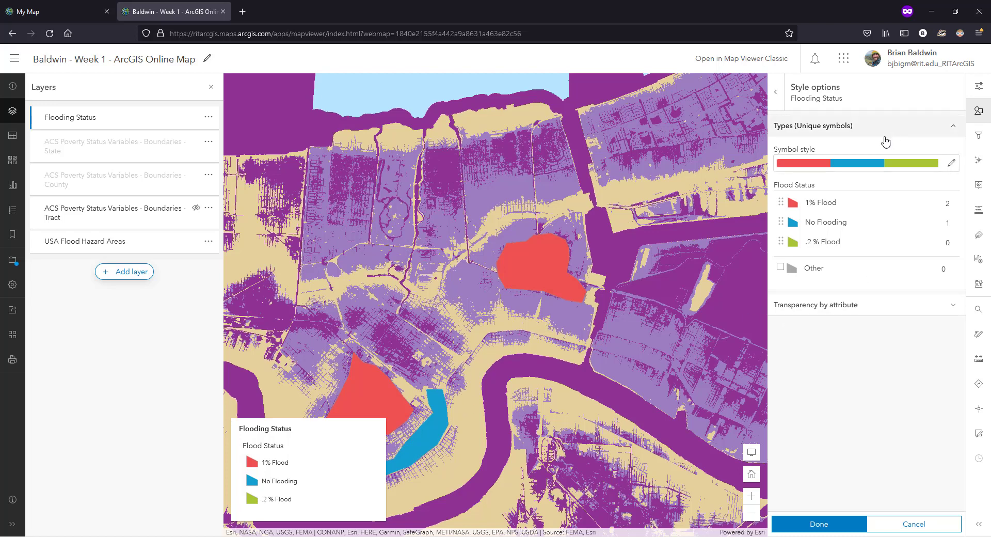
click(794, 207)
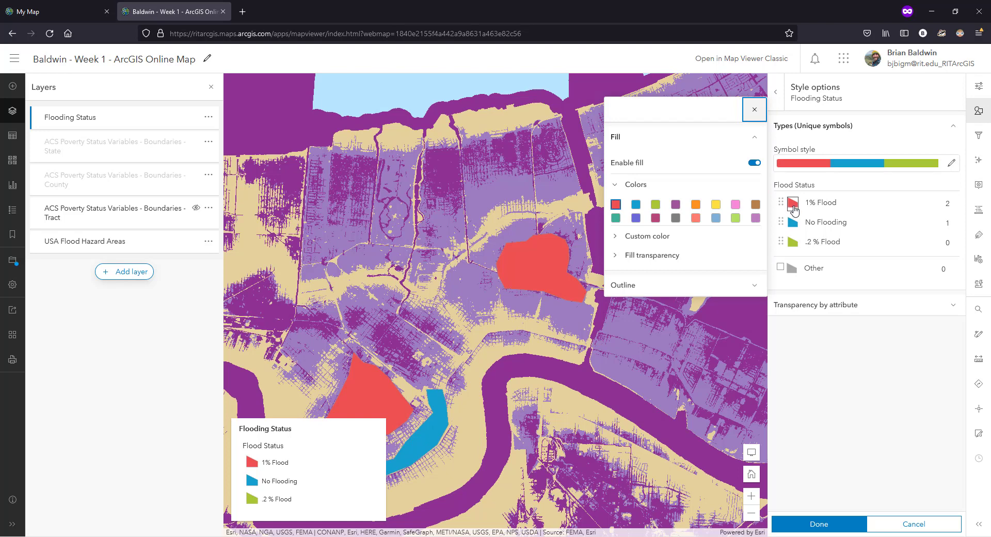
click(755, 163)
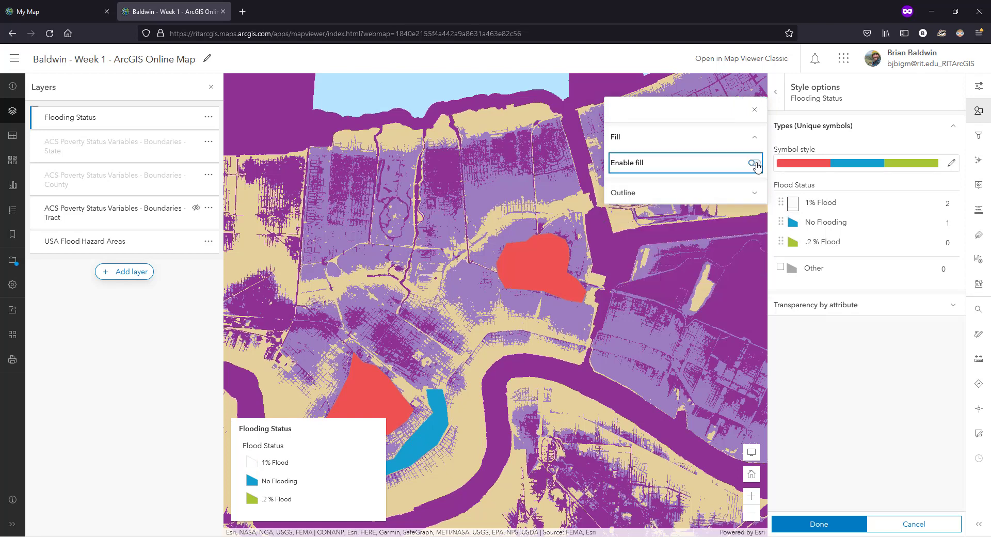
click(689, 194)
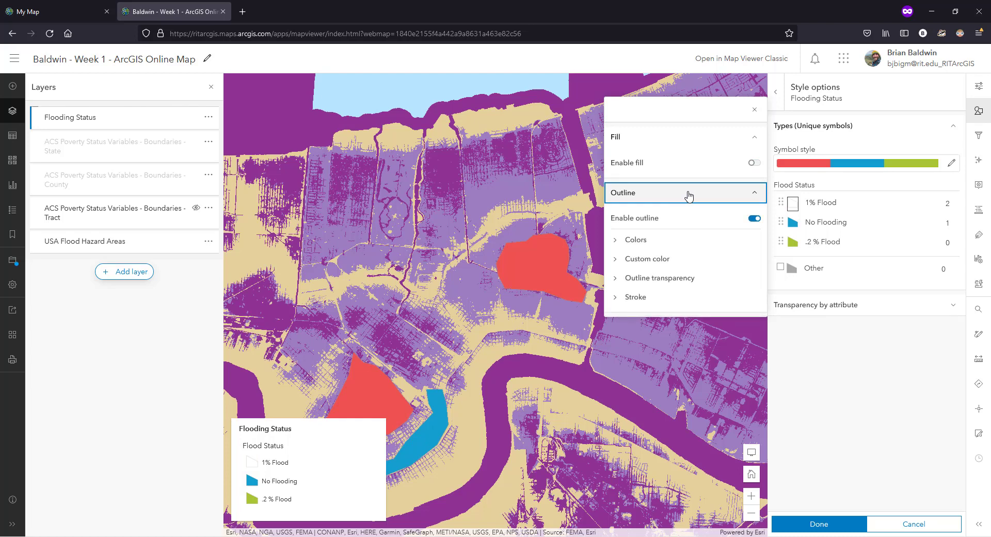
click(639, 244)
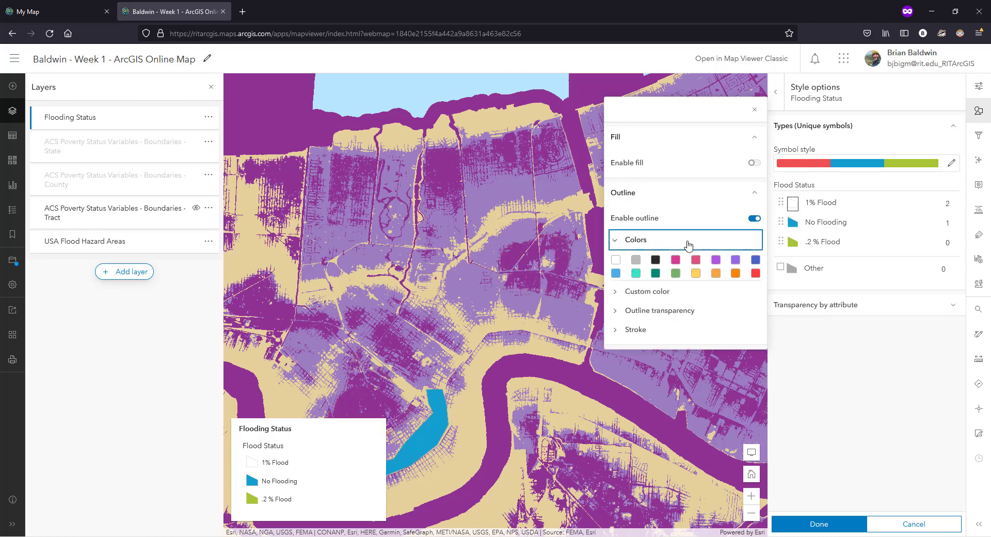
click(756, 275)
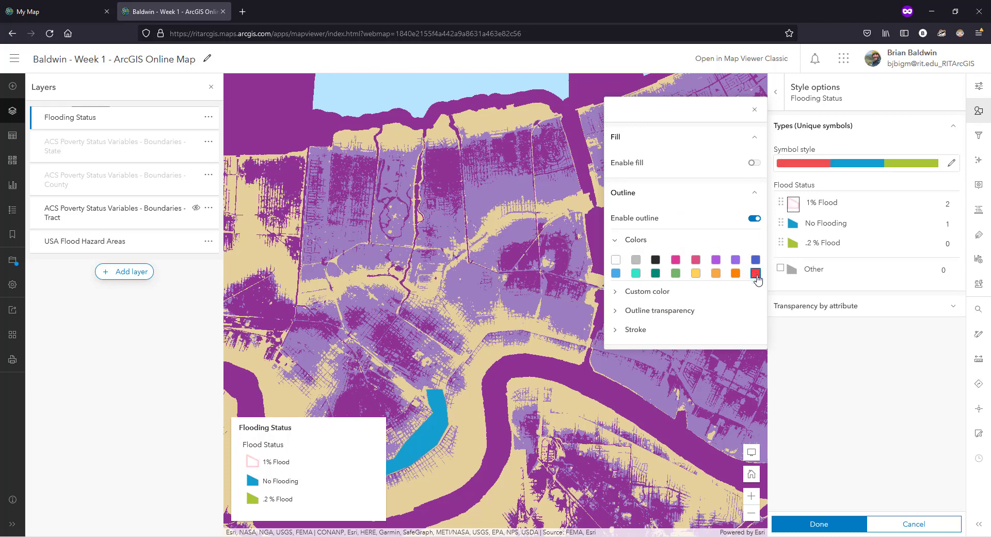
- Set the 1% Flood outline's stroke width to 5.04 and its transparency to 13
click(654, 331)
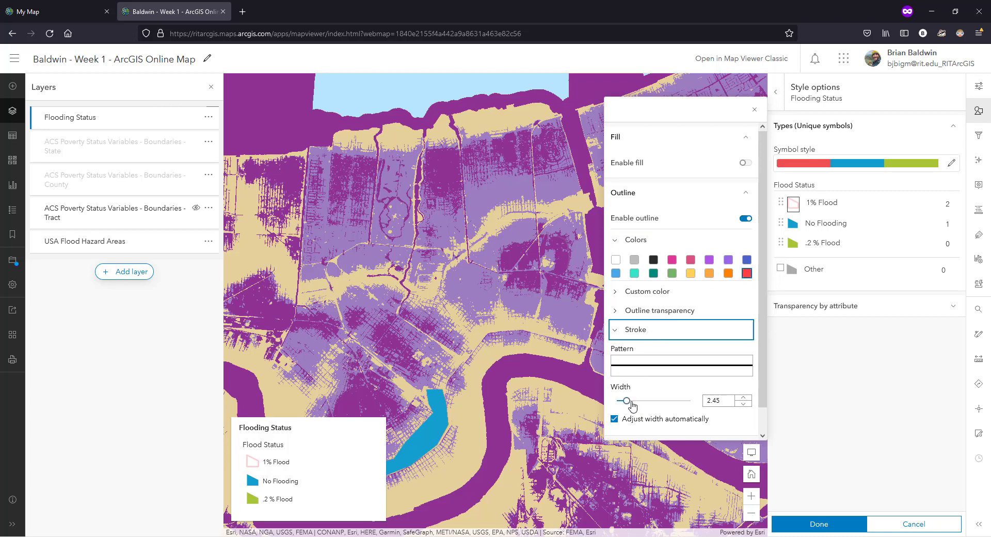
drag(627, 401, 639, 406)
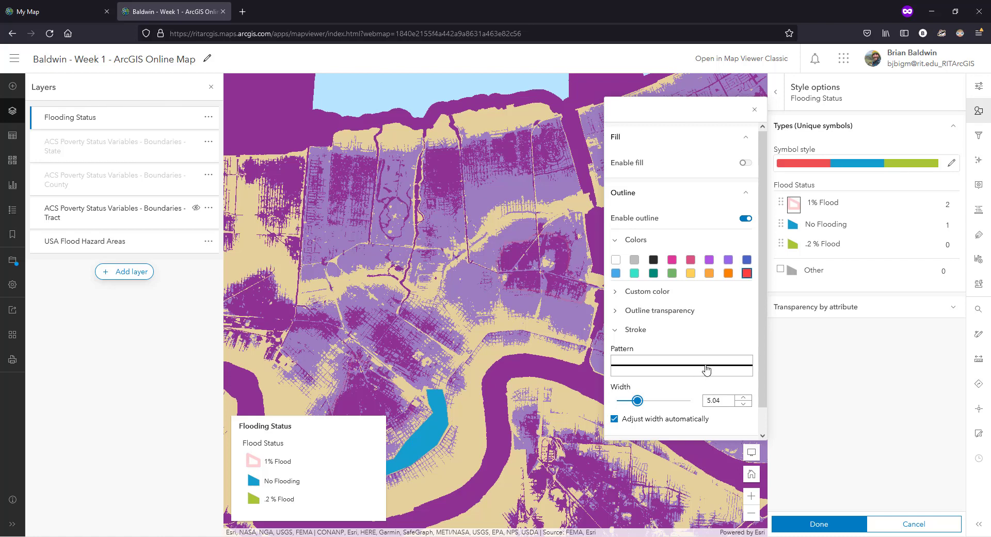
click(663, 312)
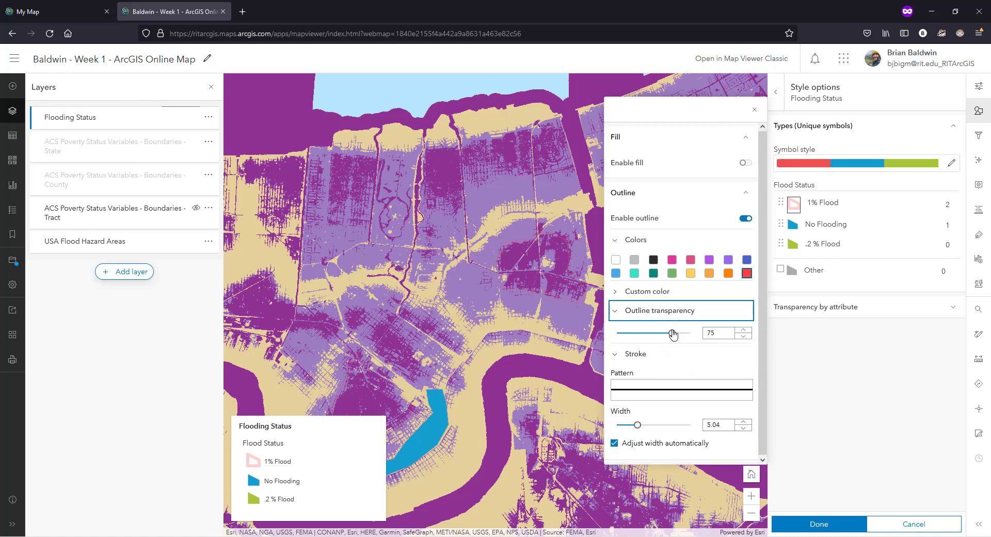
drag(655, 336, 626, 336)
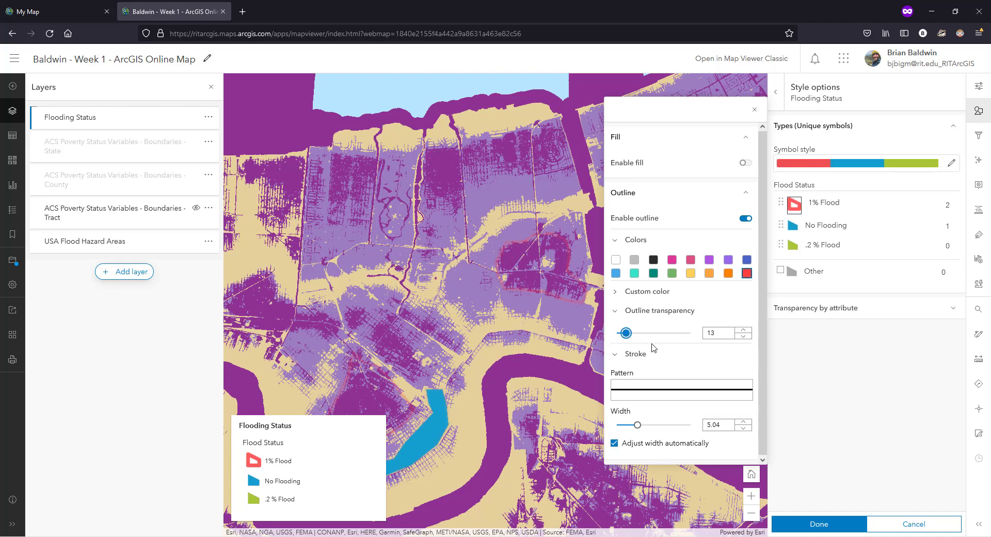
- Turn off the No Flooding symbol's fill and give it a yellow outline with transparency 0
click(793, 227)
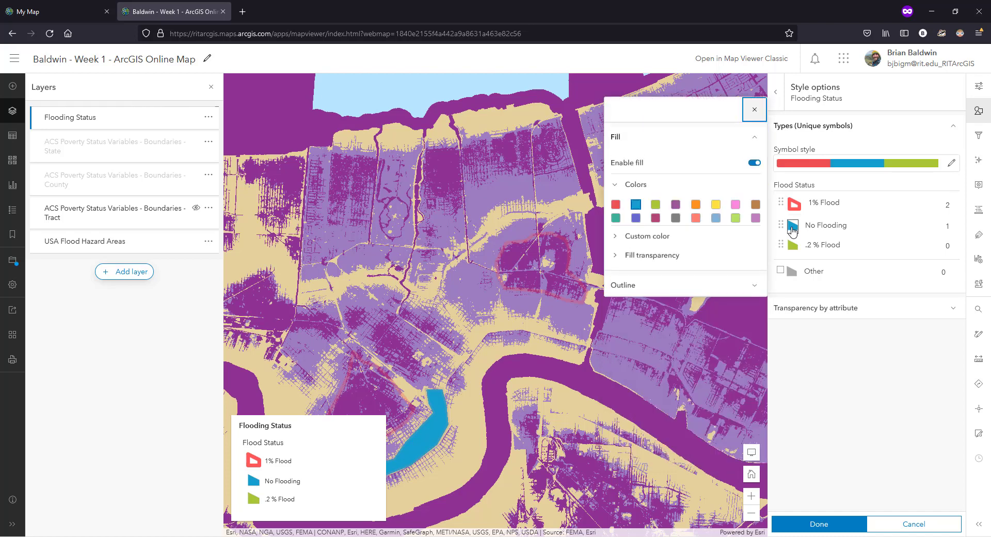
click(755, 164)
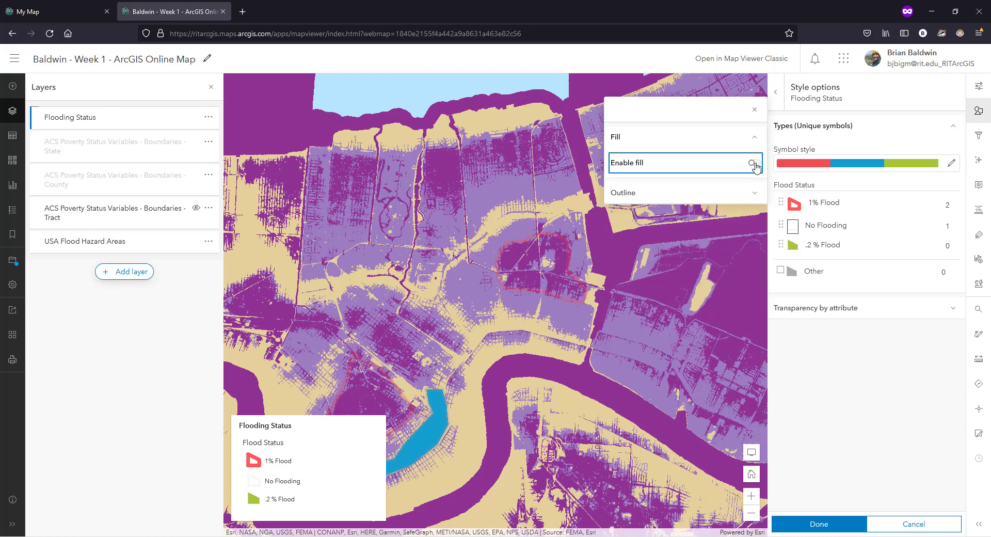
click(685, 196)
click(663, 278)
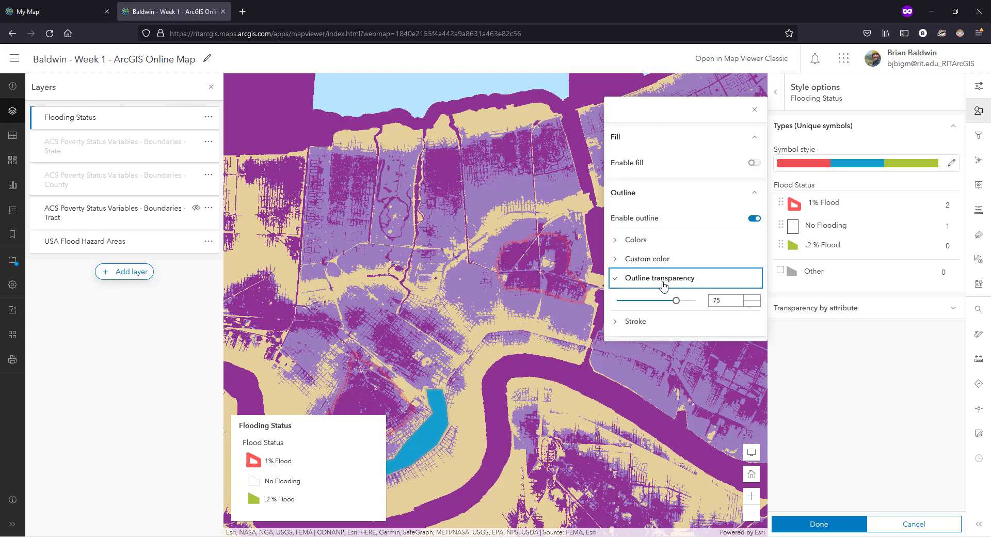
drag(674, 303, 617, 301)
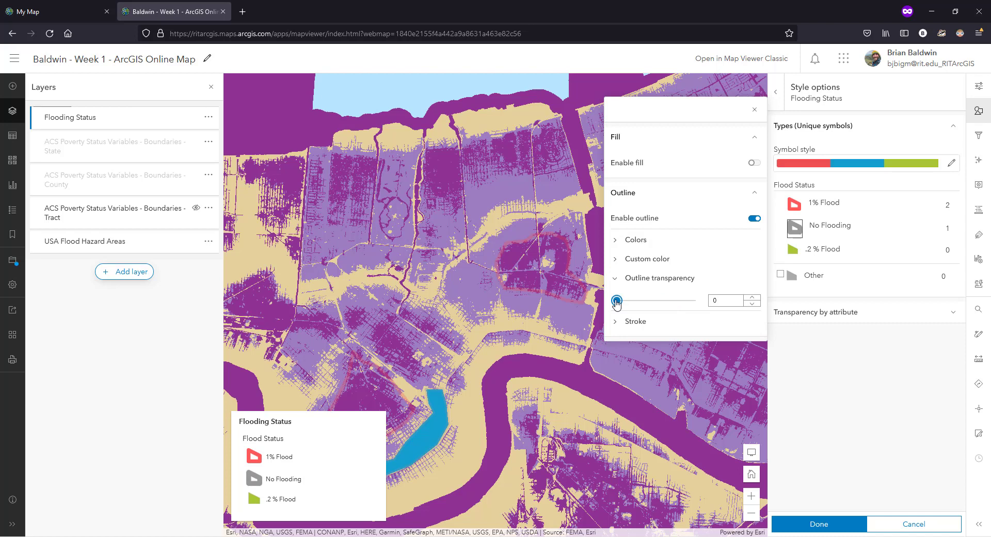
click(640, 243)
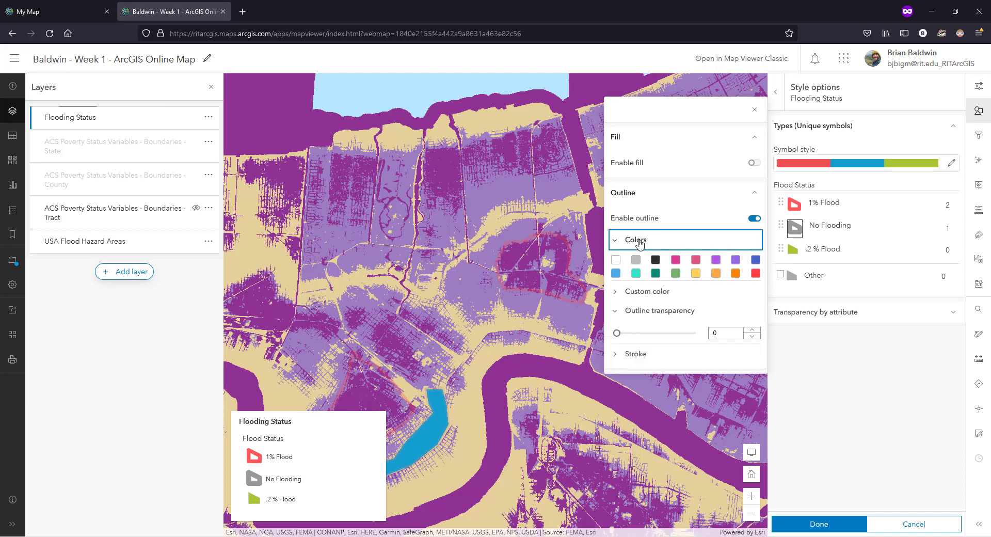
click(696, 276)
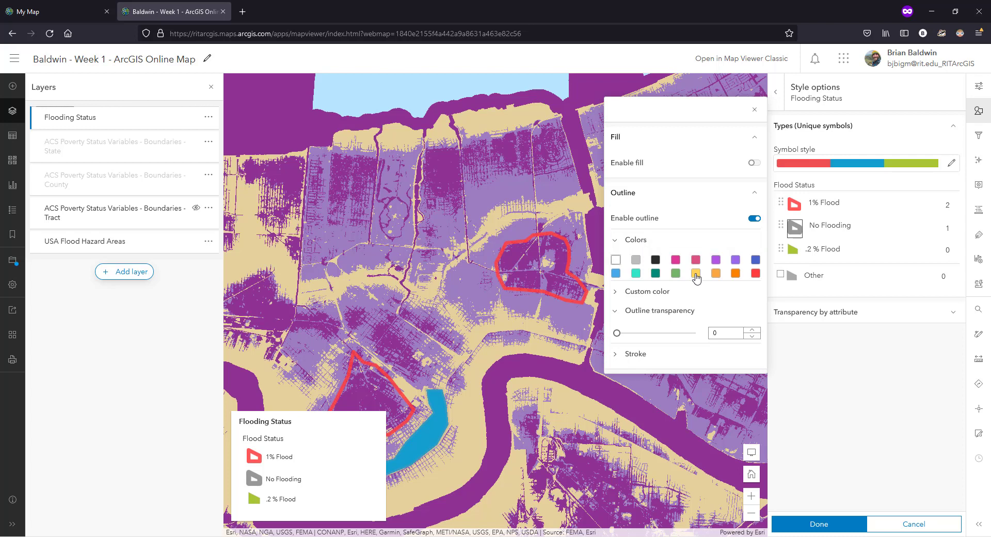
- Set the No Flooding outline's stroke width to 5 and apply the layer's style changes
click(643, 362)
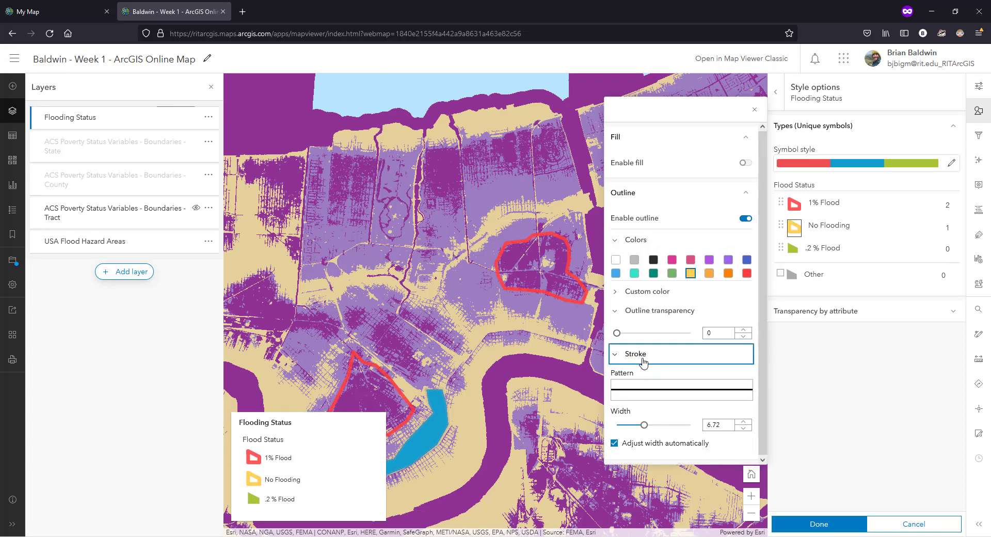
click(719, 425)
key(ctrl+a)
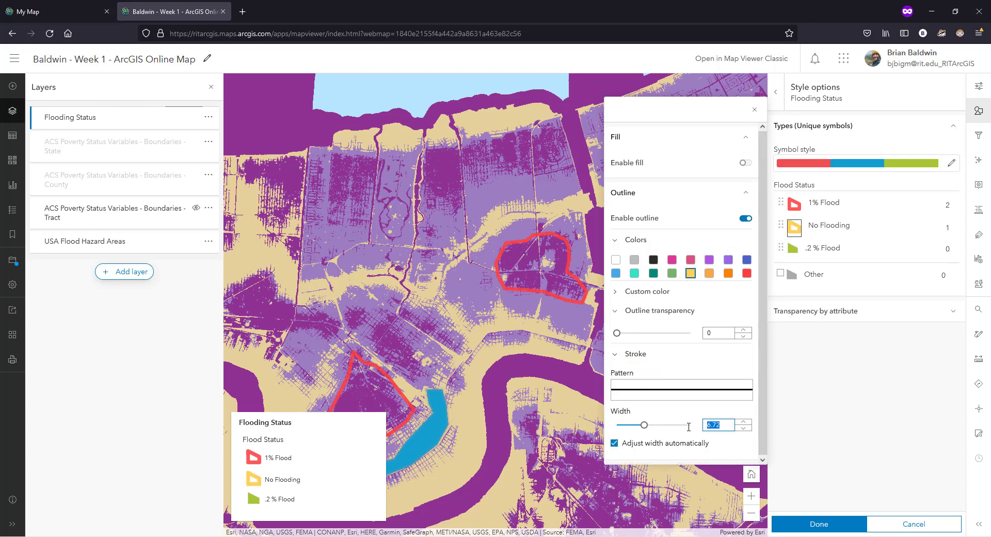
text(5)
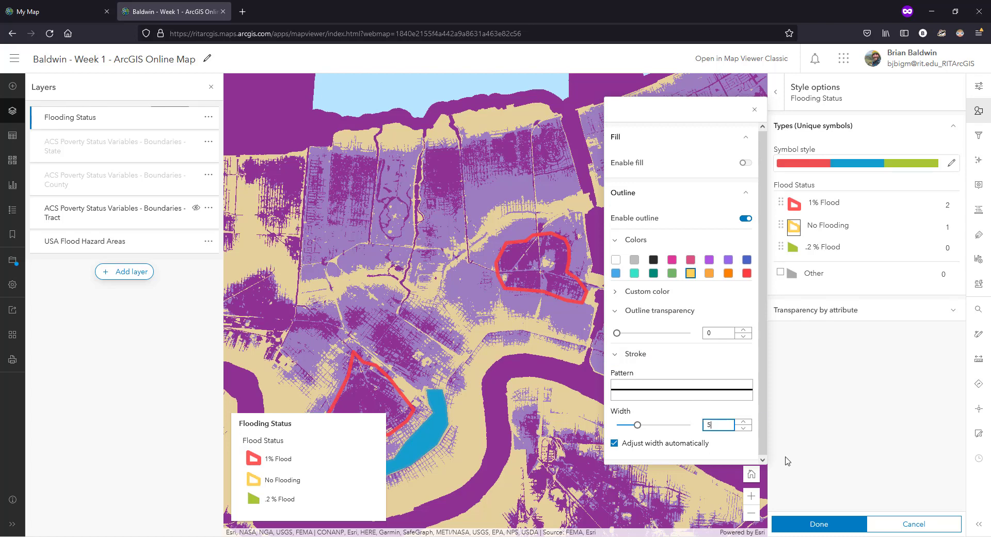
click(819, 524)
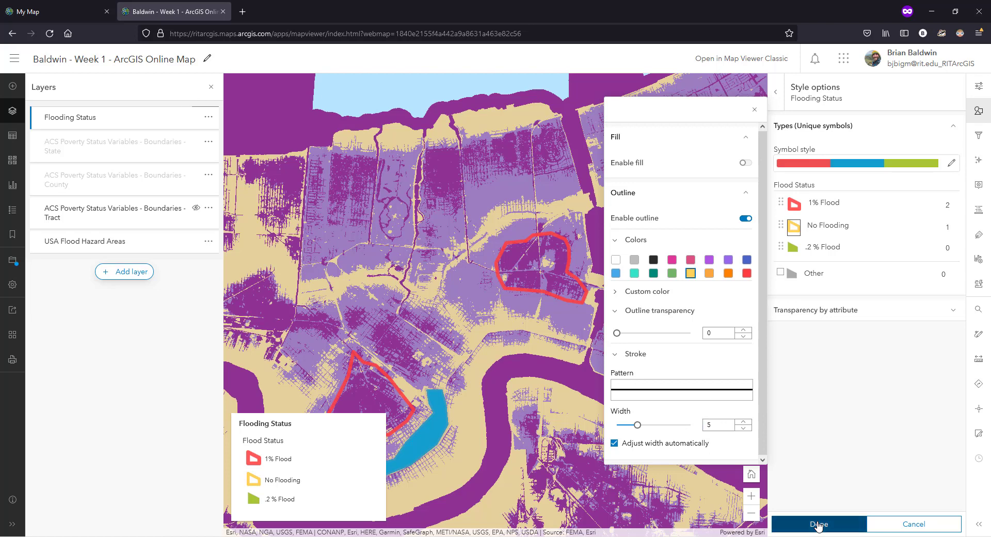
click(819, 524)
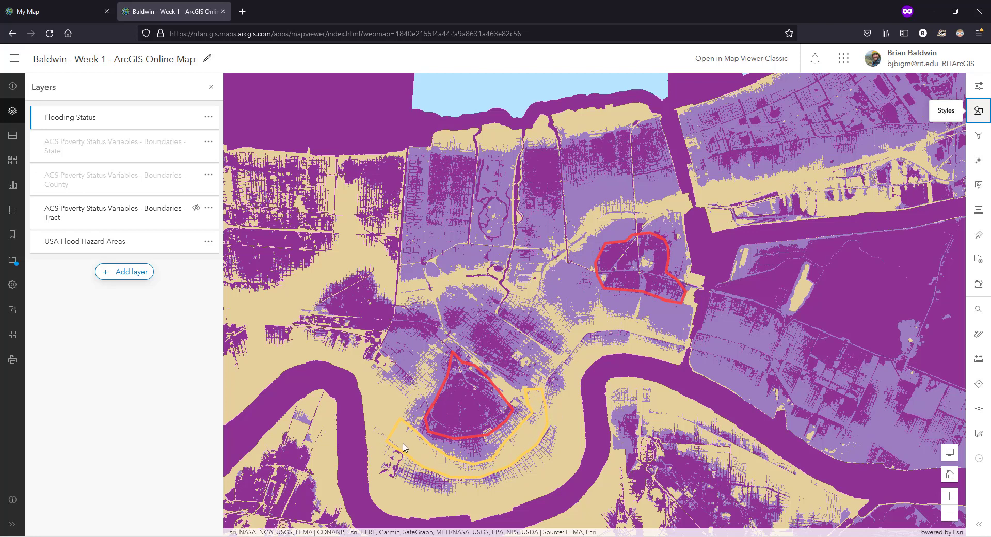
- Show the ACS Poverty Status Variables tract layer on the map and save the map
click(596, 378)
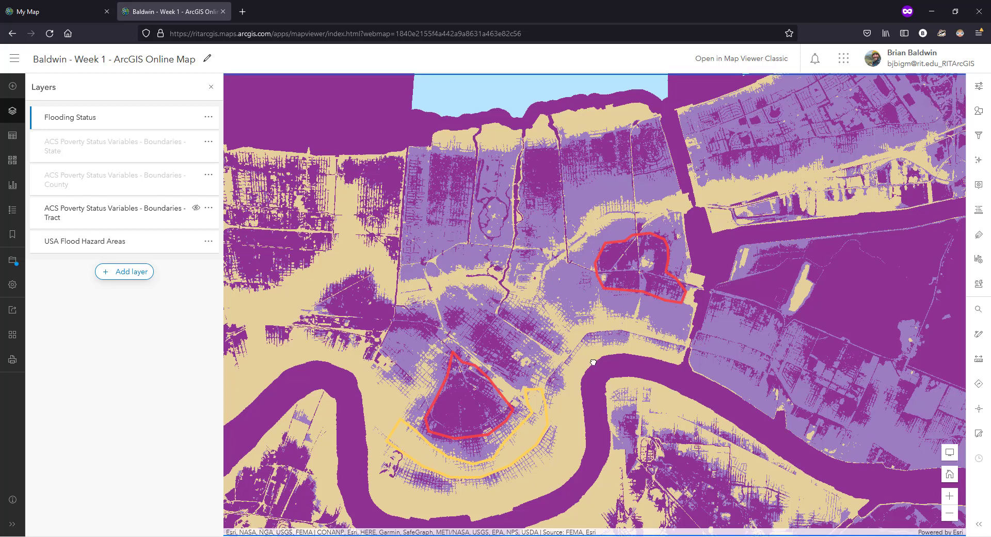
drag(606, 408, 593, 362)
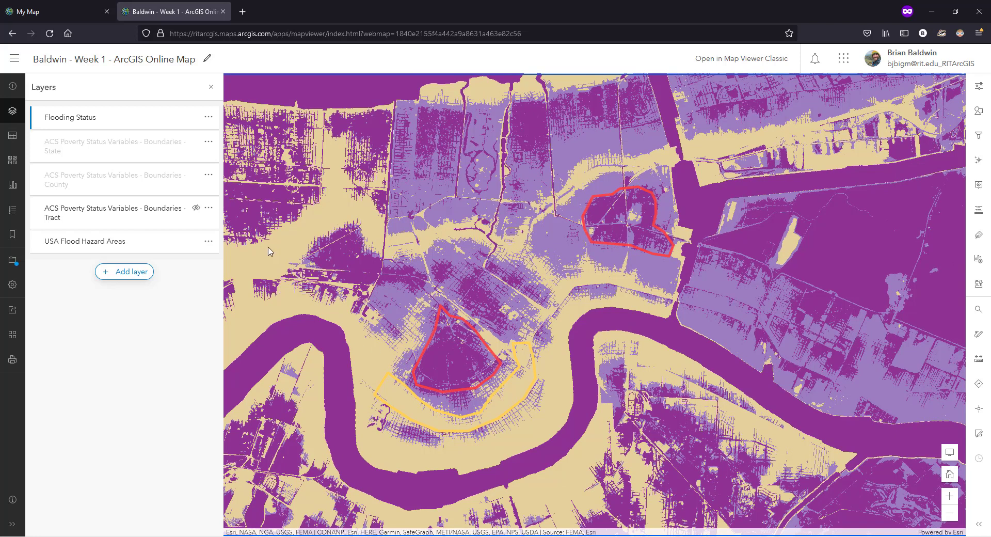
mouse_move(196, 249)
click(197, 210)
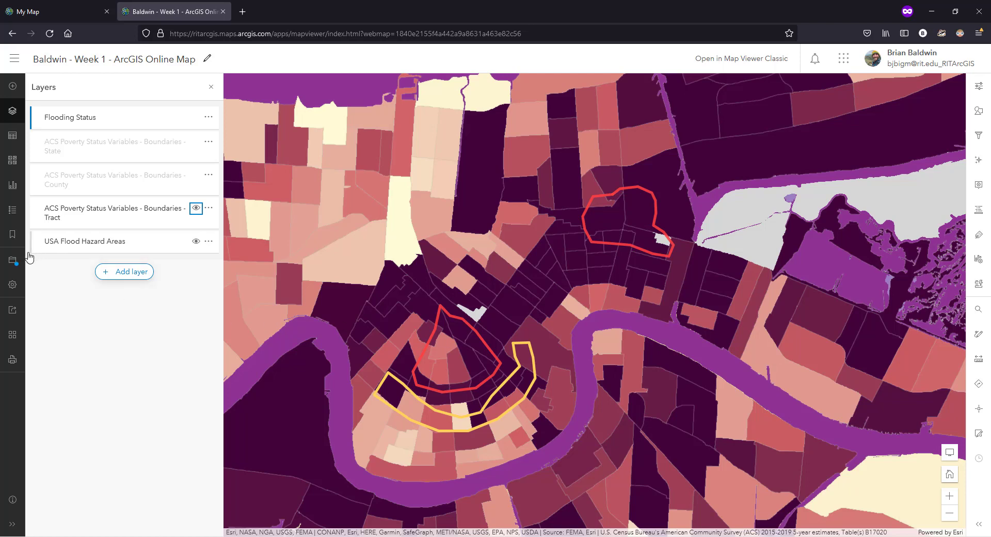
click(14, 264)
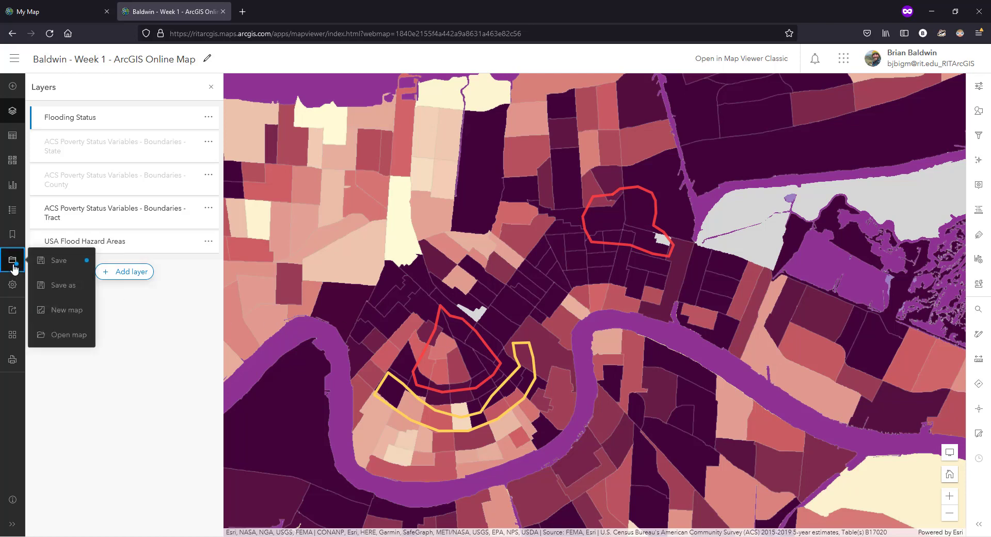
click(51, 264)
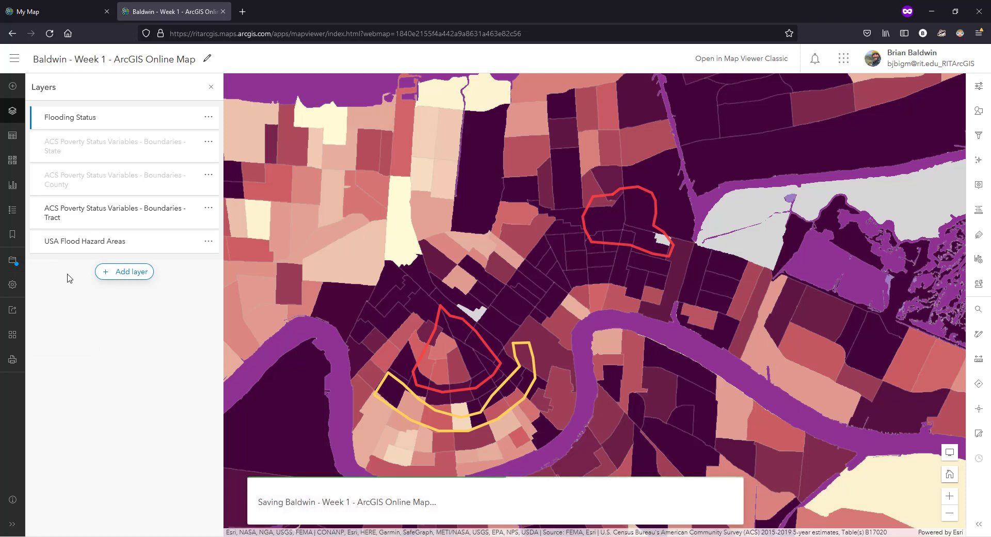
- Share the map with the IGME771 - Spring 2022 group and update the Flooding_Status layer's sharing to match
click(14, 316)
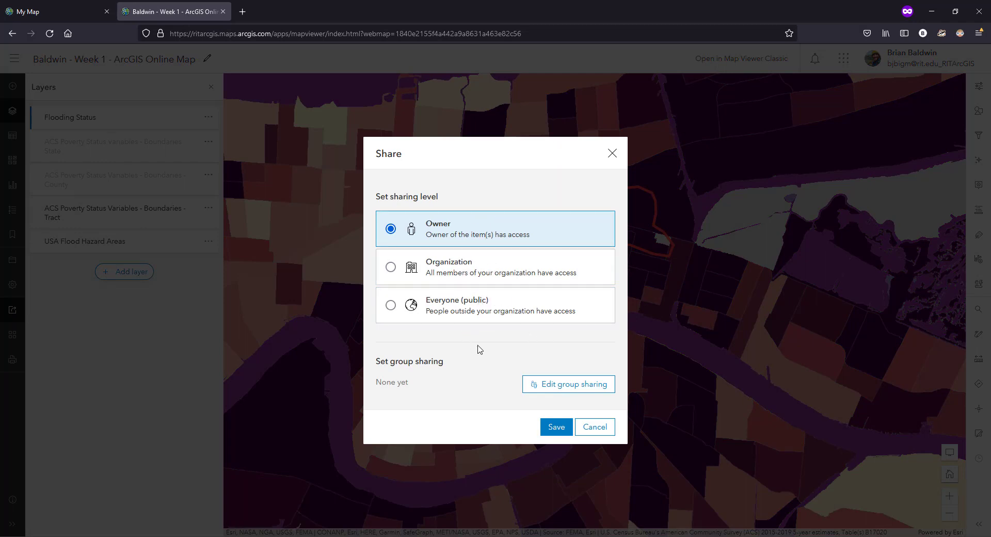
click(568, 389)
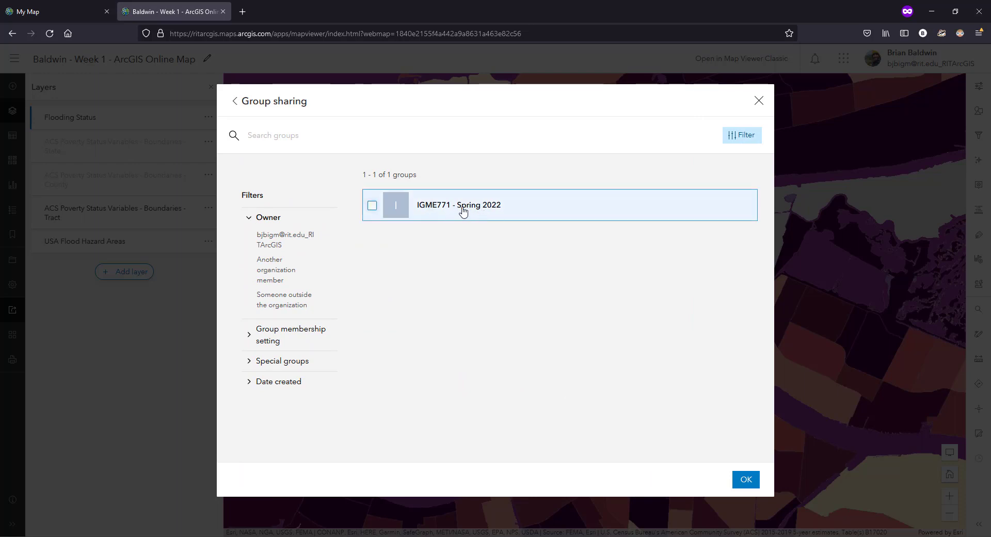
click(530, 210)
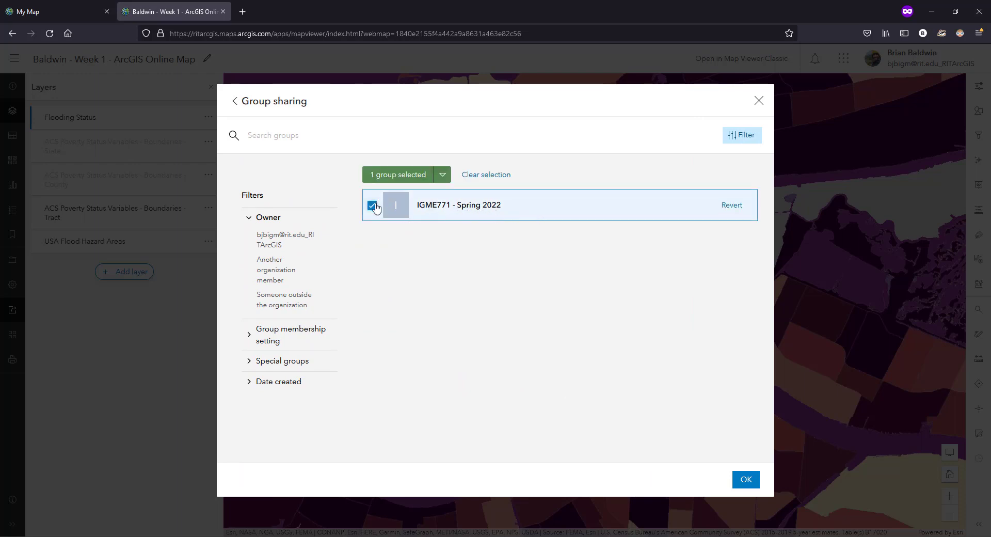
click(744, 482)
click(550, 433)
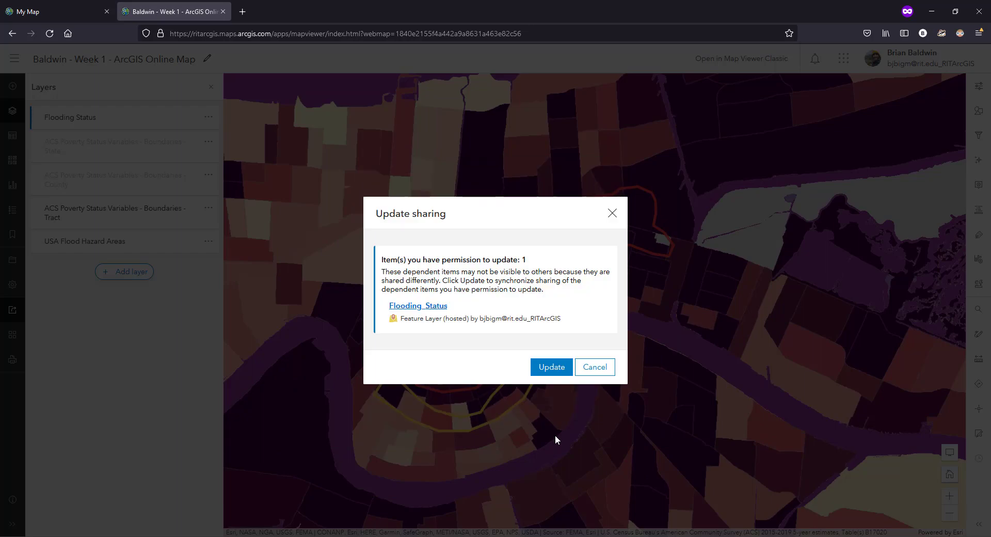
click(552, 368)
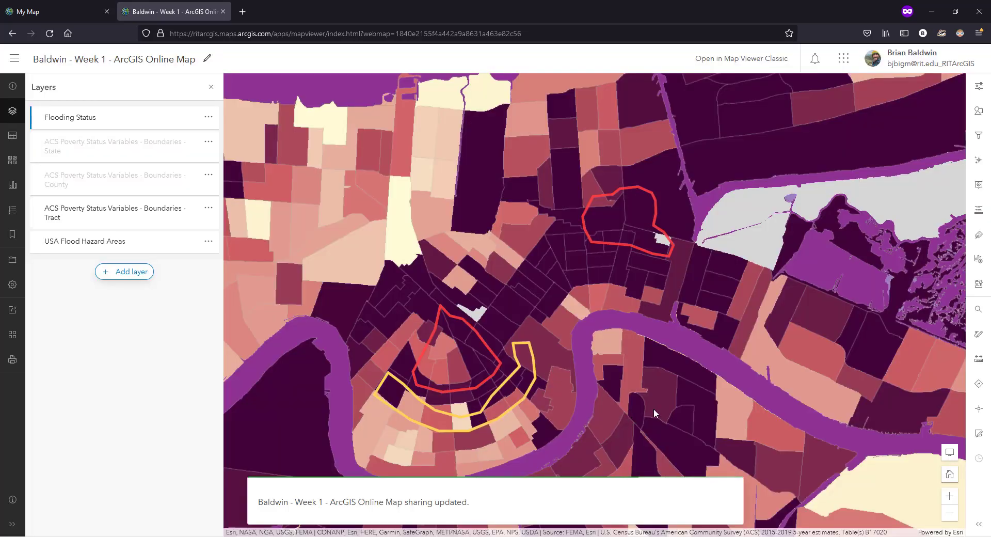